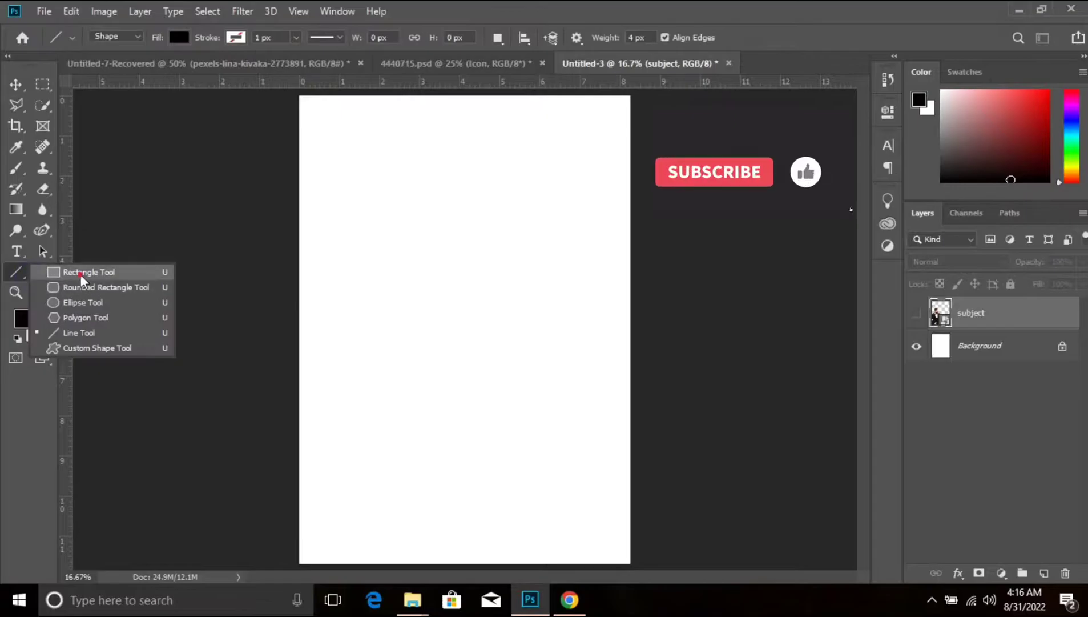
# - Draw a black rectangle of about 888 × 2730 px on the page and round its upper-left and lower-right corners to 550 px
pyautogui.moveTo(426, 179); pyautogui.dragTo(544, 543)
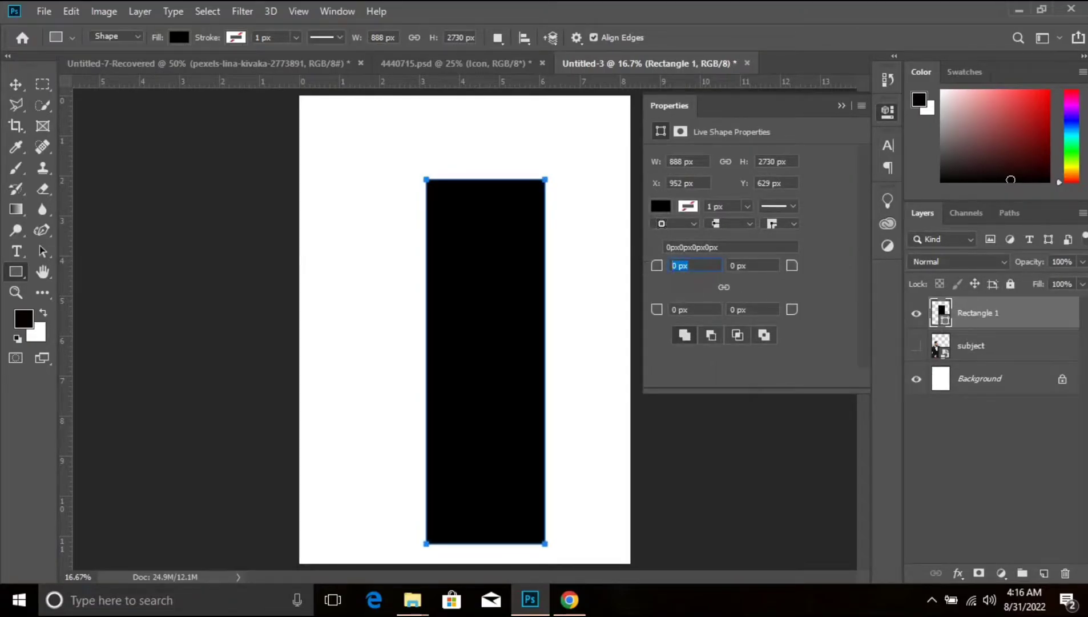
pyautogui.press('Return')
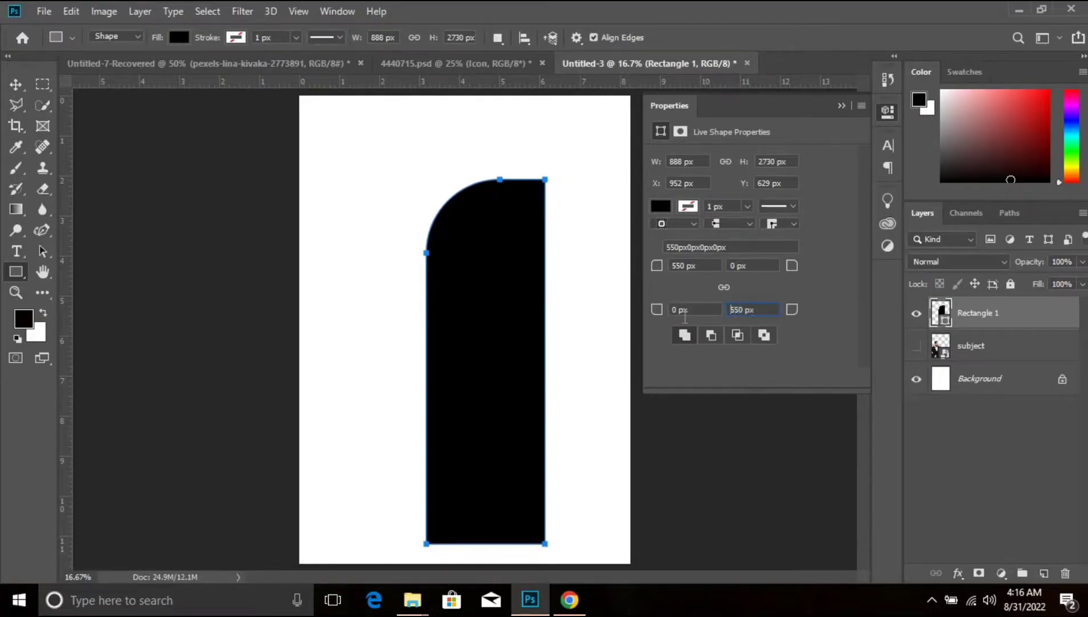
pyautogui.press('Return')
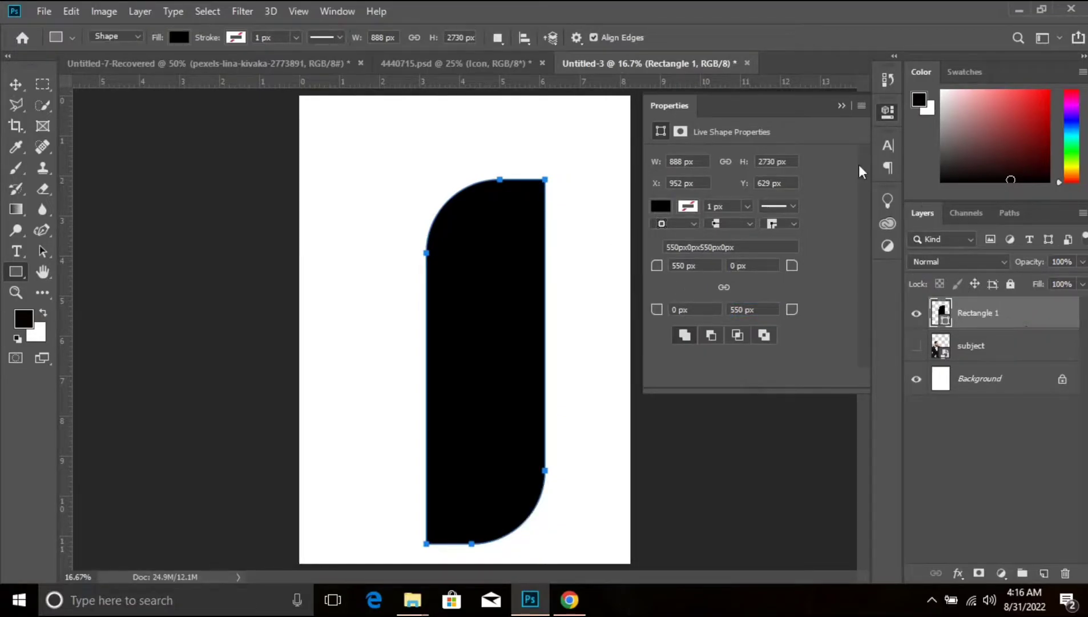
pyautogui.click(842, 106)
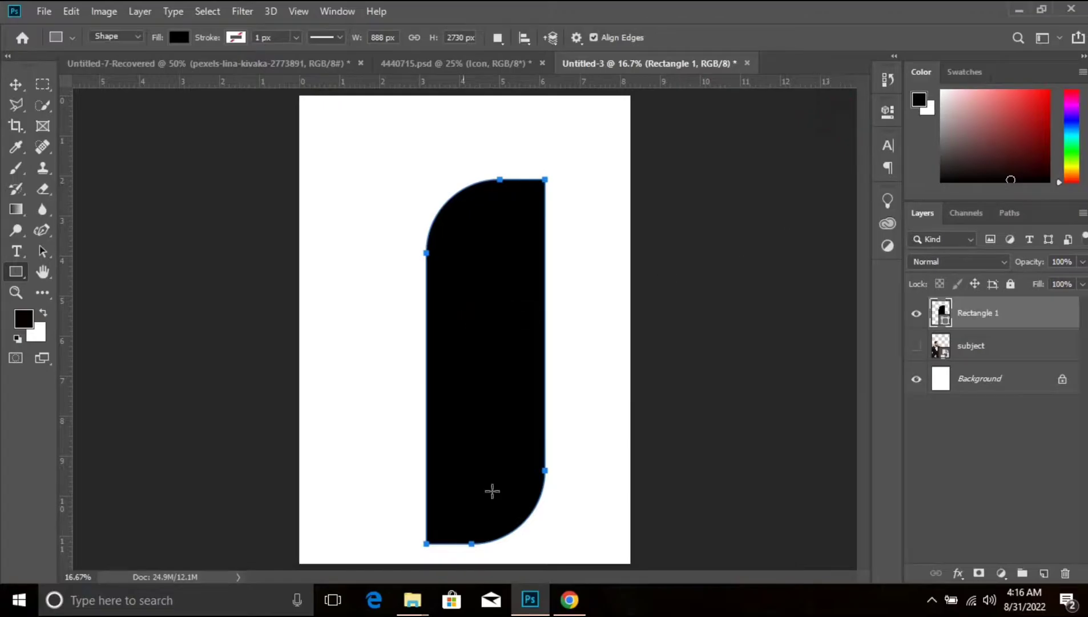
# - Change the rounded rectangle's fill colour to orange, ff9c00
pyautogui.doubleClick(944, 321)
pyautogui.click(869, 362)
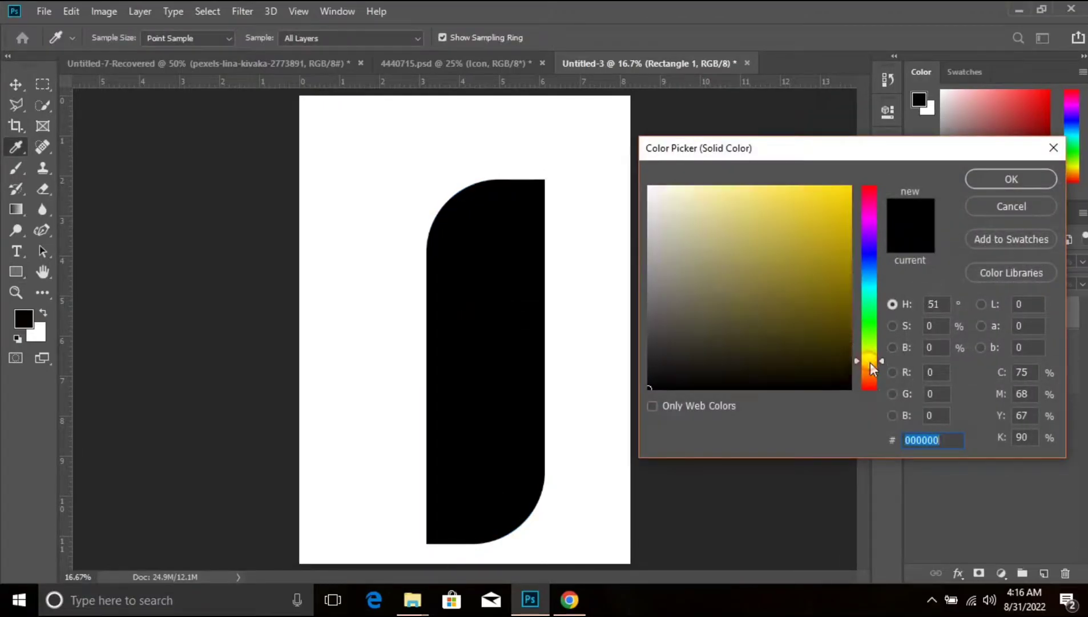
pyautogui.moveTo(869, 363); pyautogui.dragTo(872, 369)
pyautogui.moveTo(828, 199); pyautogui.dragTo(899, 161)
pyautogui.click(1007, 178)
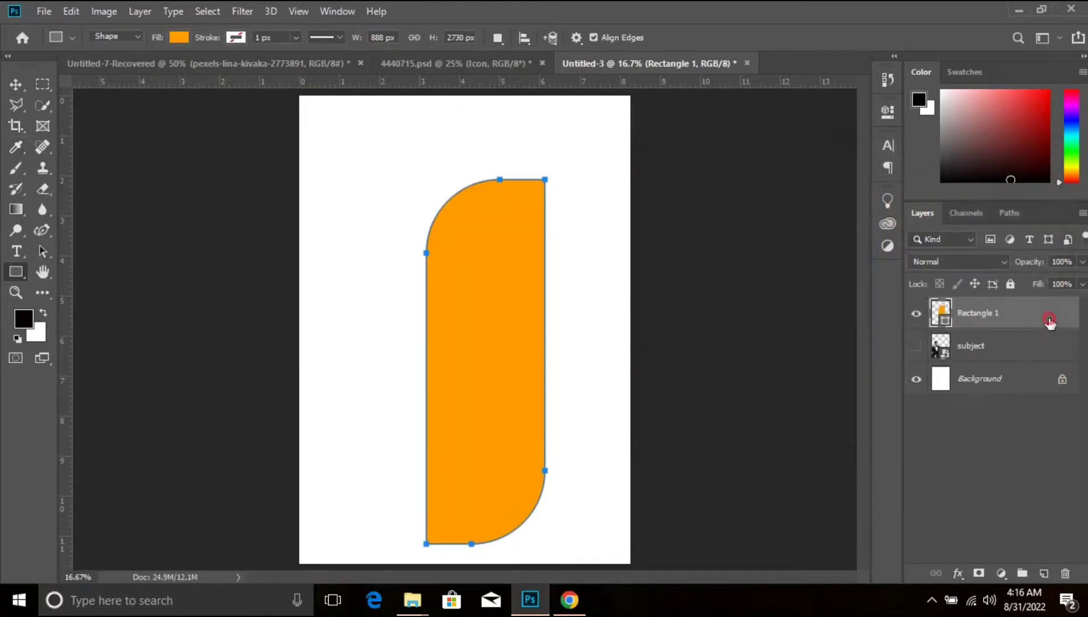
pyautogui.press('Return')
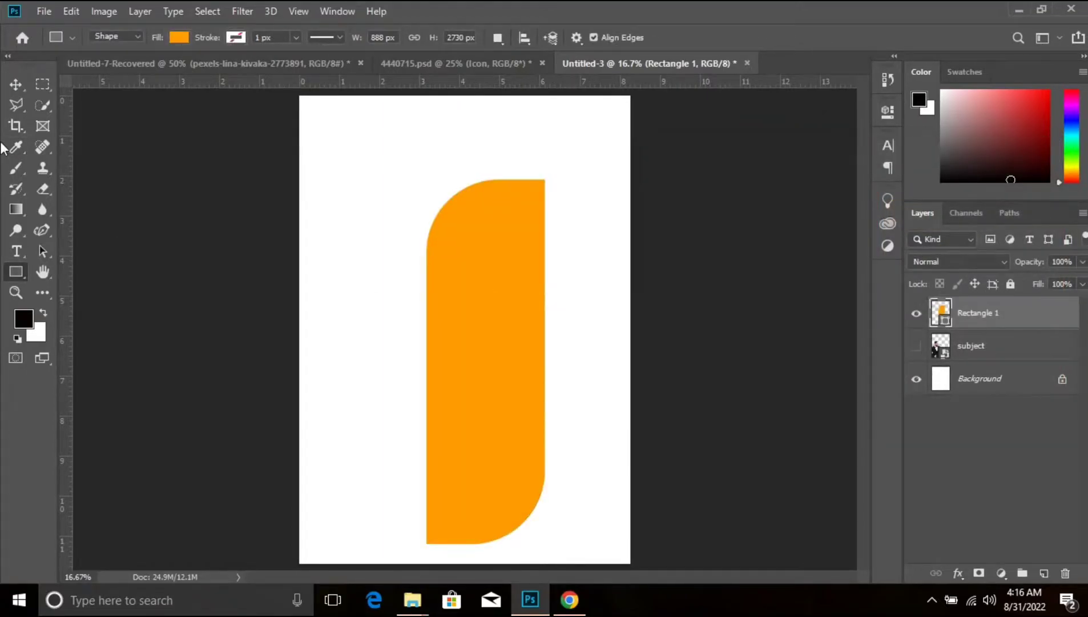
# - Rotate the orange shape about 64 degrees clockwise and place it so it runs off the page's left edge
pyautogui.click(16, 84)
pyautogui.moveTo(495, 284); pyautogui.dragTo(417, 322)
pyautogui.hotkey('ctrl', 't')
pyautogui.moveTo(476, 162); pyautogui.dragTo(565, 347)
pyautogui.moveTo(454, 356); pyautogui.dragTo(433, 367)
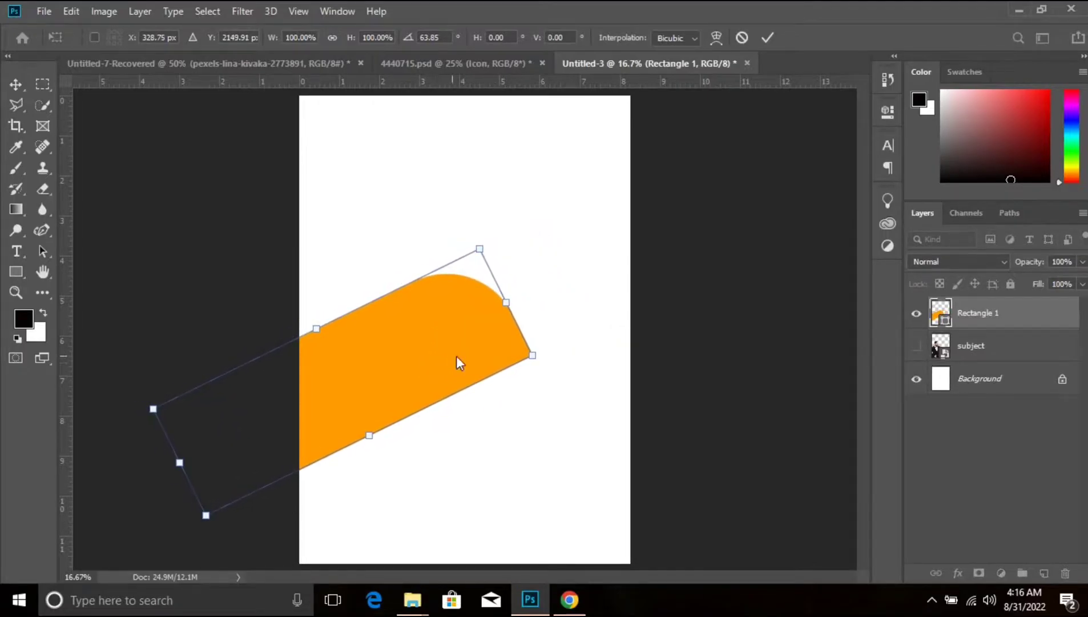
pyautogui.press('Return')
# - Duplicate the tilted orange shape and place the copy parallel below it, leaving a narrow white gap
pyautogui.keyDown('alt'); pyautogui.moveTo(428, 371); pyautogui.dragTo(479, 484); pyautogui.keyUp('alt')
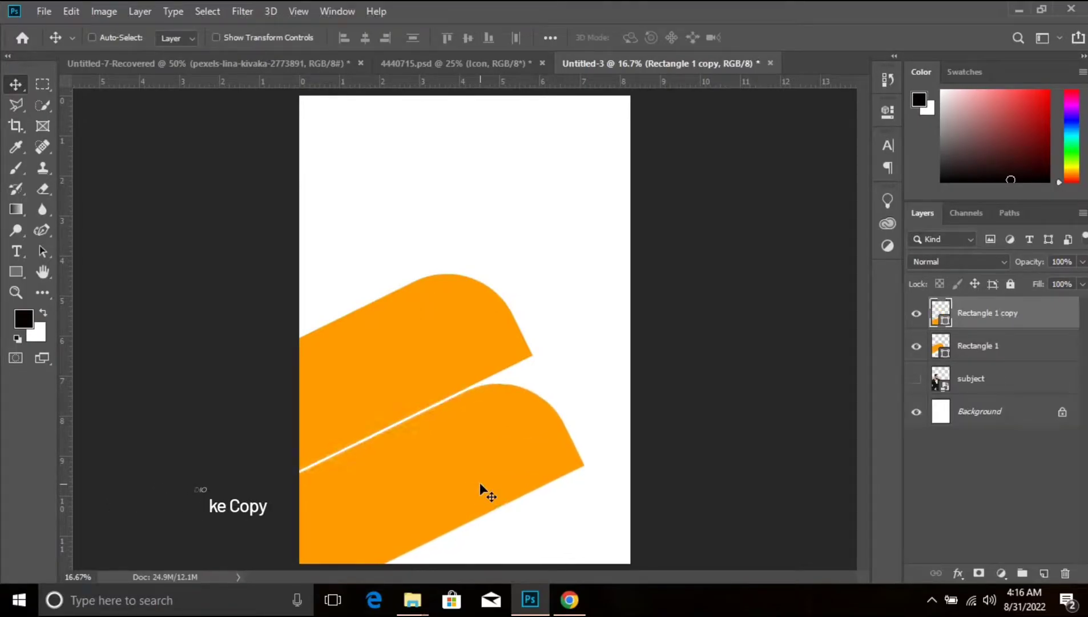
pyautogui.hotkey('shift', 'Down')
pyautogui.hotkey('shift', 'Down')
pyautogui.hotkey('shift', 'Down')
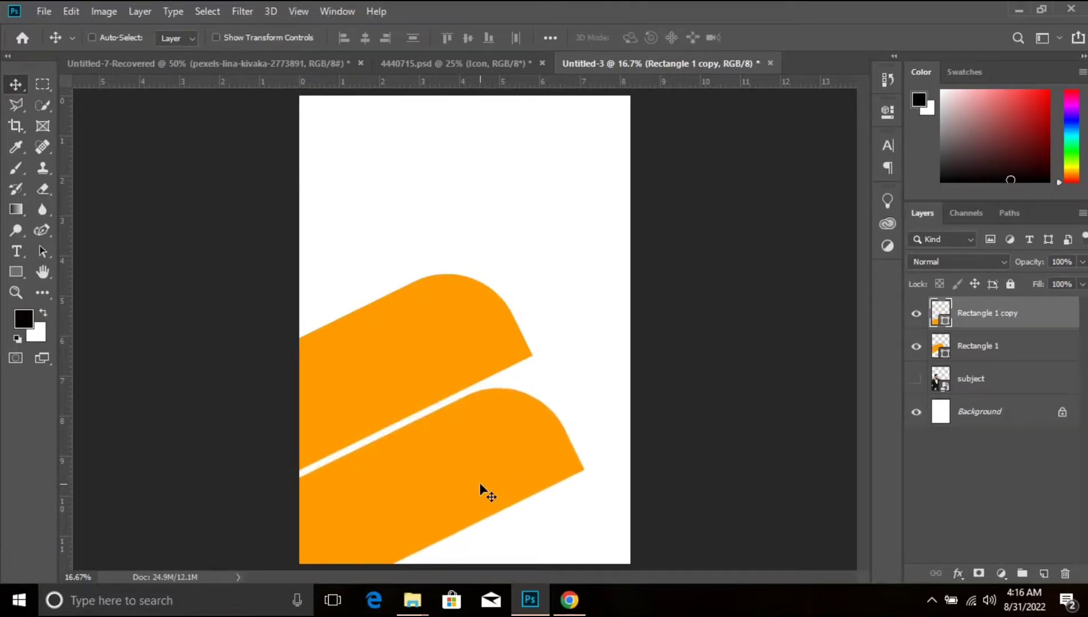
# - Change the fill colour of the lower rectangle copy to dark blue, 00094c
pyautogui.doubleClick(946, 323)
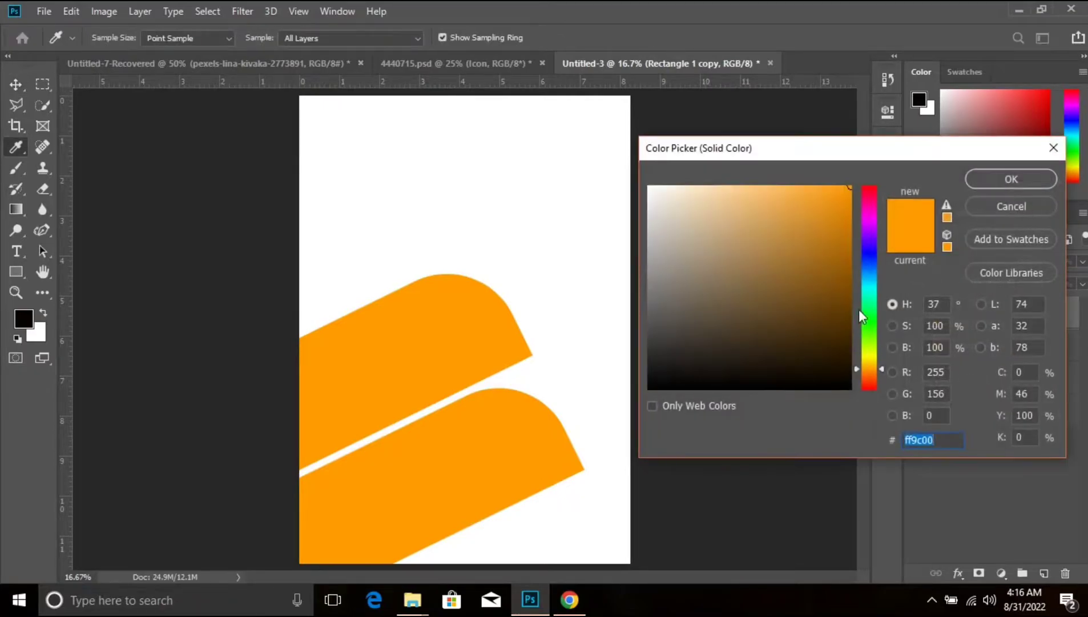
pyautogui.click(869, 258)
pyautogui.moveTo(848, 308); pyautogui.dragTo(857, 329)
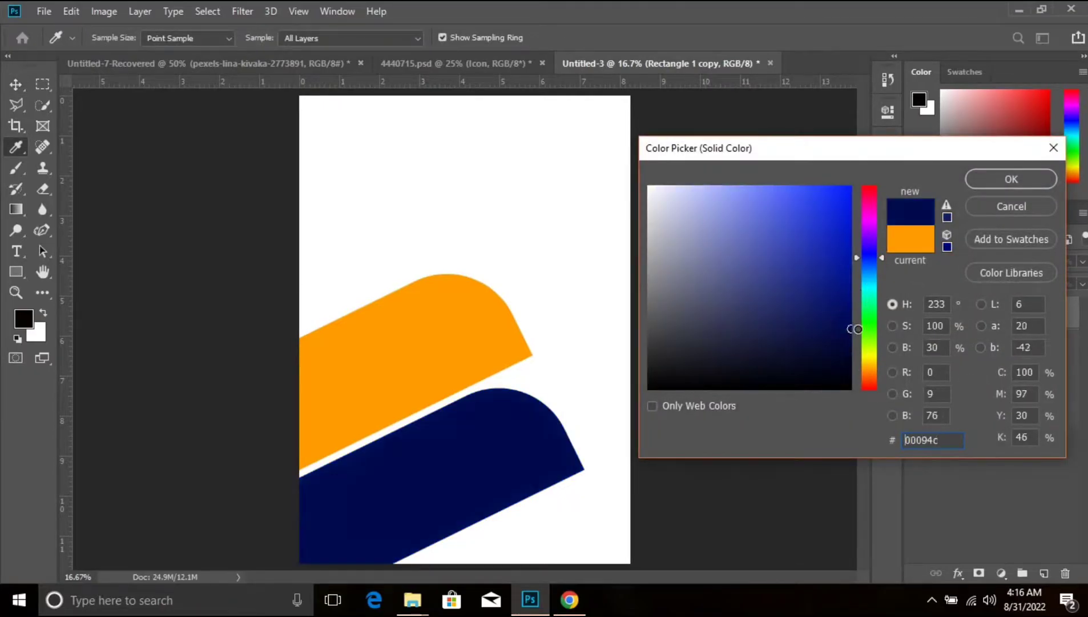
pyautogui.click(993, 184)
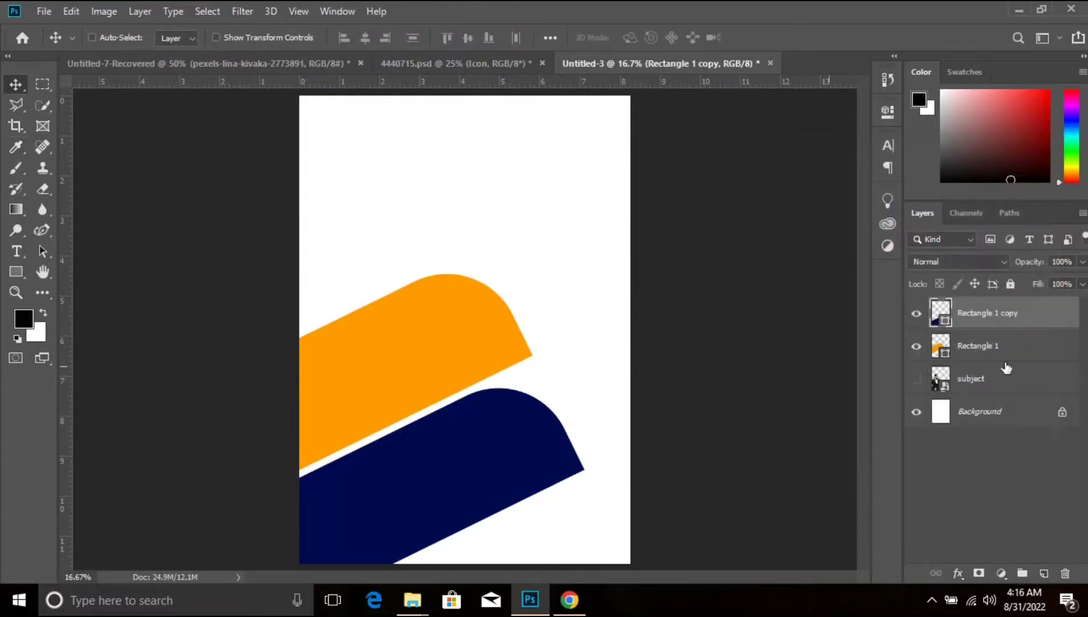
# - Group the two rectangle layers and name the group "rectangles"
pyautogui.click(988, 379)
pyautogui.click(1026, 321)
pyautogui.click(1026, 346)
pyautogui.click(989, 313)
pyautogui.keyDown('shift'); pyautogui.click(994, 347); pyautogui.keyUp('shift')
pyautogui.hotkey('ctrl', 'g')
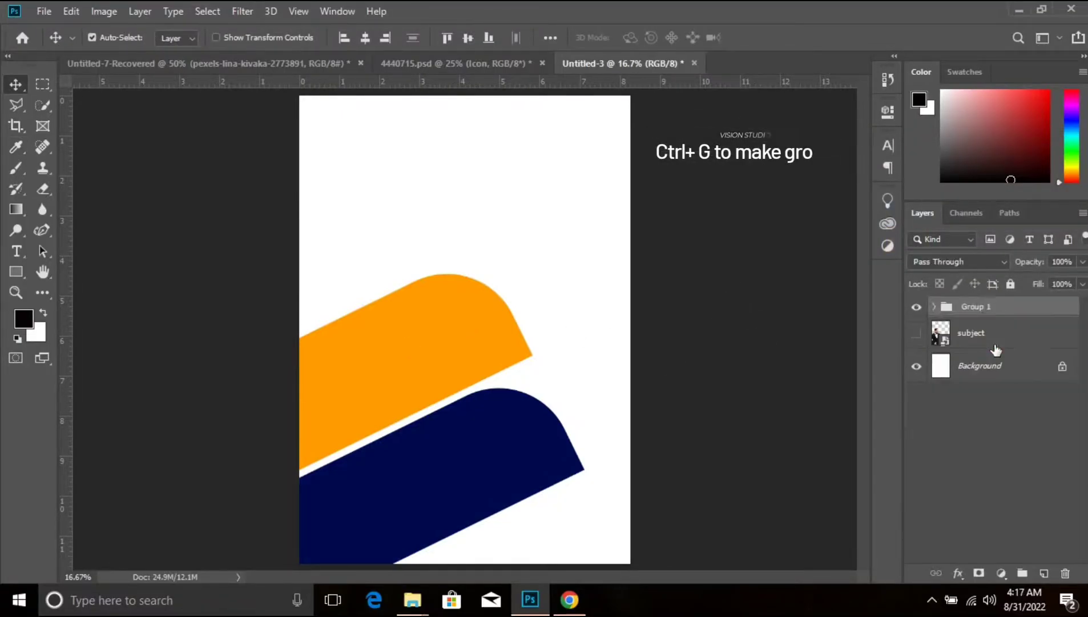
pyautogui.doubleClick(977, 306)
pyautogui.write('rectangles')
pyautogui.press('Return')
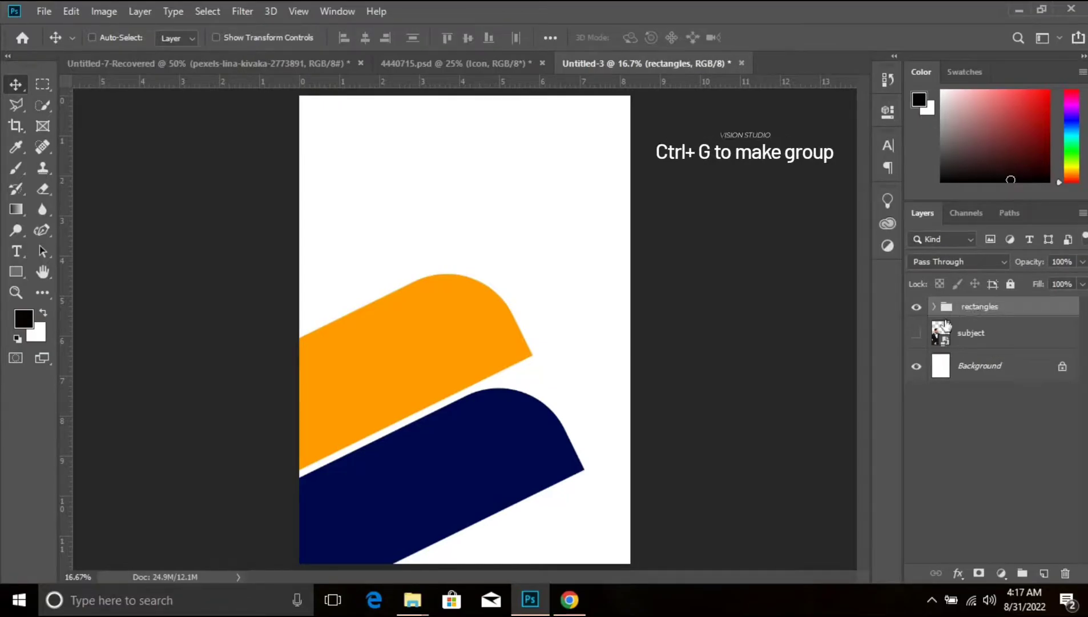
# - Show the subject layer, move it above the rectangles group and clip it to that group
pyautogui.click(916, 332)
pyautogui.moveTo(1010, 338); pyautogui.dragTo(1014, 297)
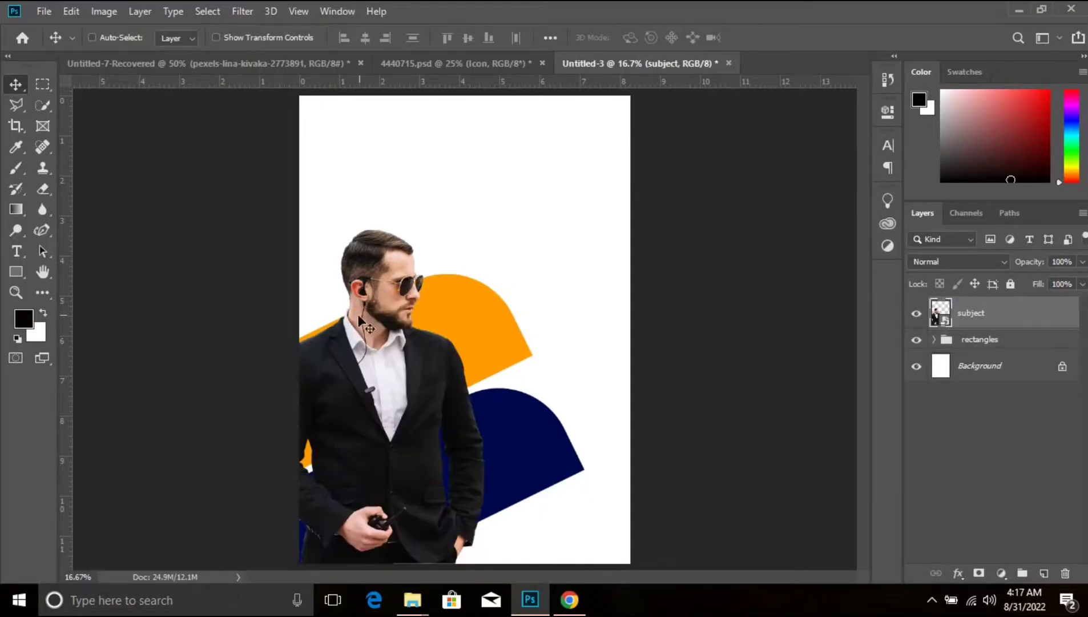
pyautogui.keyDown('alt'); pyautogui.click(1049, 325); pyautogui.keyUp('alt')
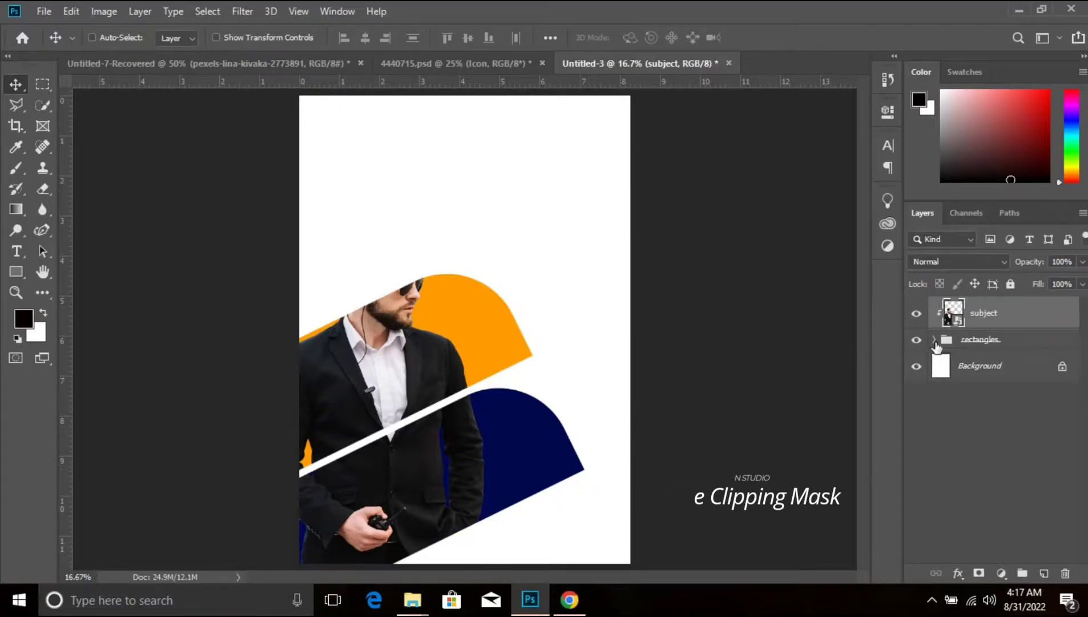
# - Duplicate the subject layer, add a layer mask to the copy and paint out its parts in the gap and below the blue shape
pyautogui.hotkey('ctrl', 'j')
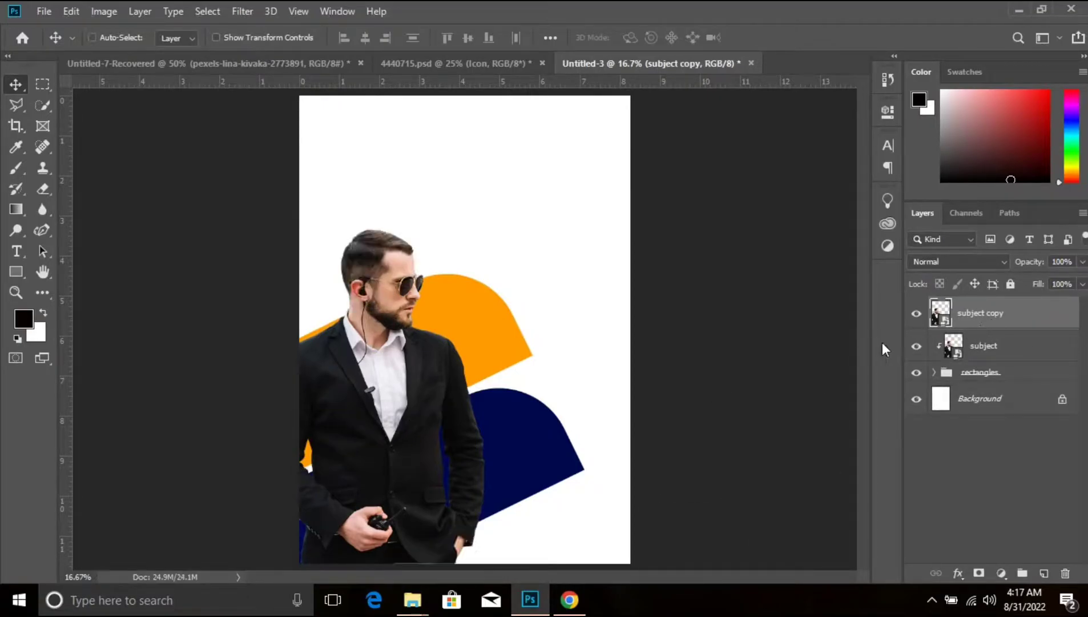
pyautogui.click(978, 573)
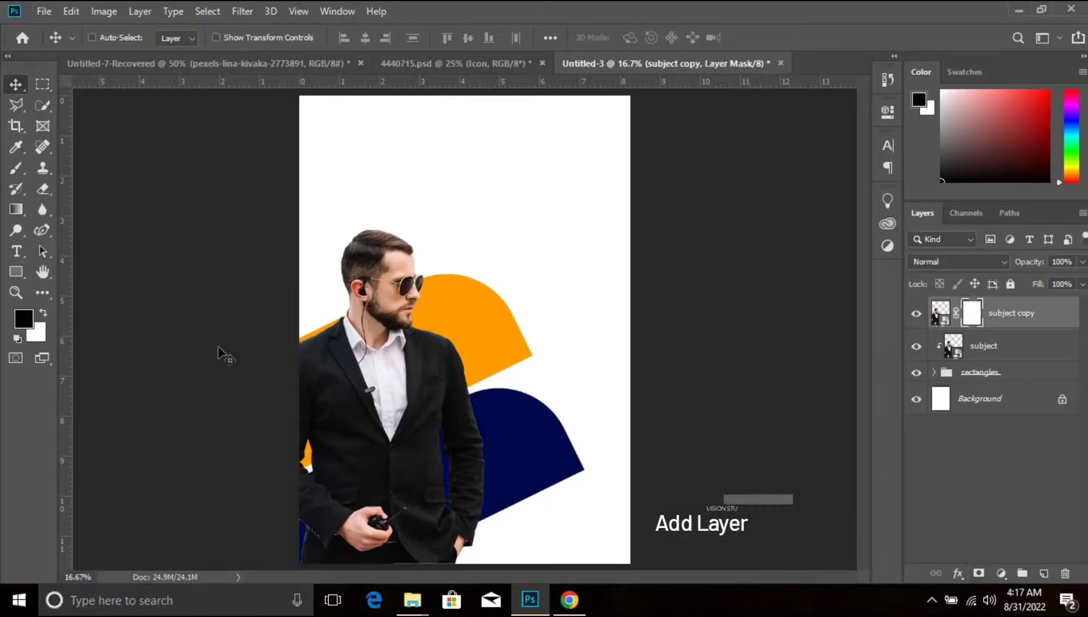
pyautogui.click(17, 172)
pyautogui.moveTo(539, 520); pyautogui.dragTo(408, 548)
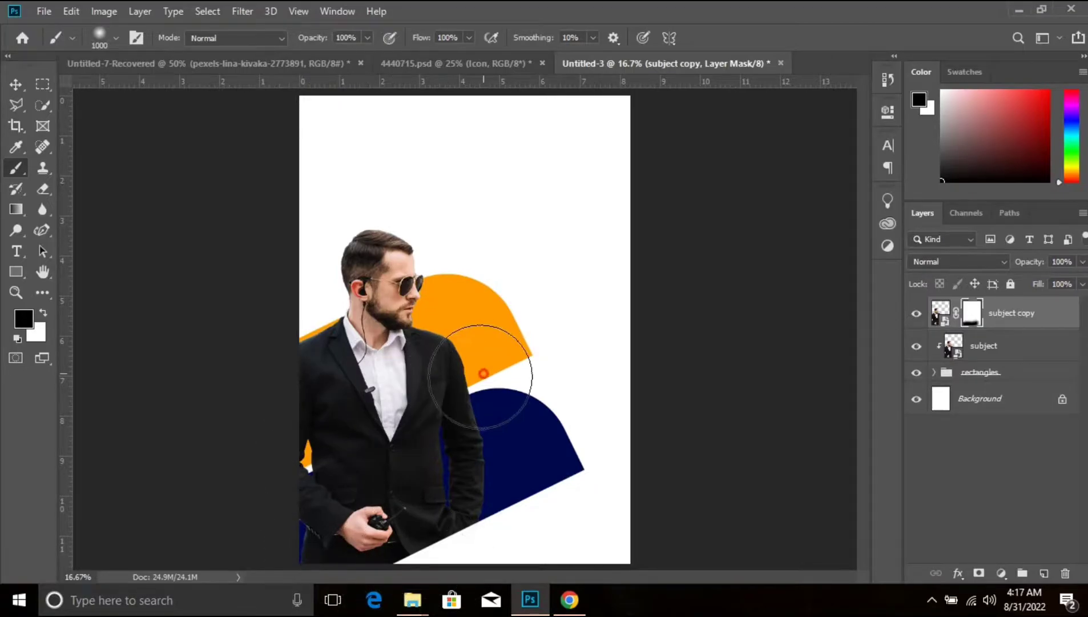
pyautogui.moveTo(483, 373)
pyautogui.mouseDown()
pyautogui.moveTo(327, 472)
pyautogui.moveTo(182, 517)
pyautogui.mouseUp()
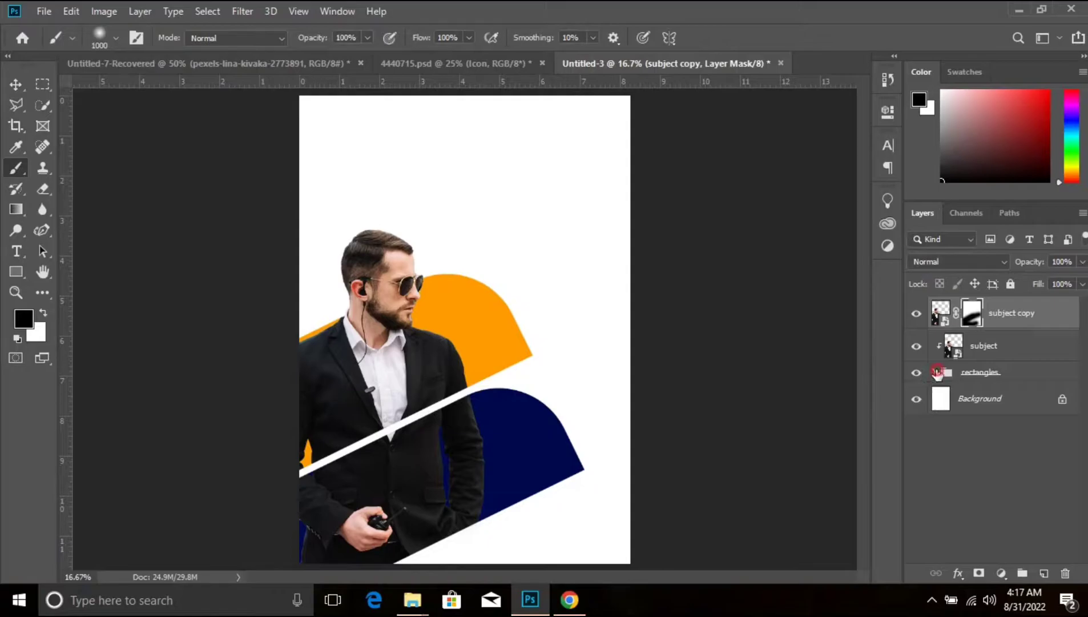
# - Shift the orange Rectangle 1 layer down and left behind the man, keeping a thin gap to the blue shape
pyautogui.click(935, 372)
pyautogui.click(1018, 439)
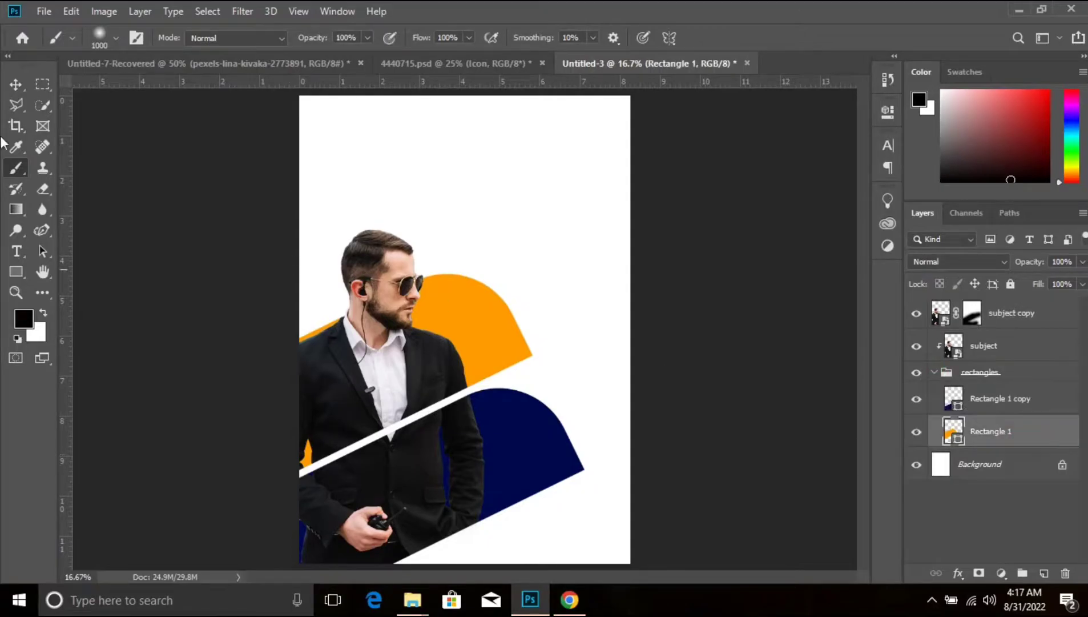
pyautogui.click(13, 87)
pyautogui.moveTo(509, 331); pyautogui.dragTo(483, 349)
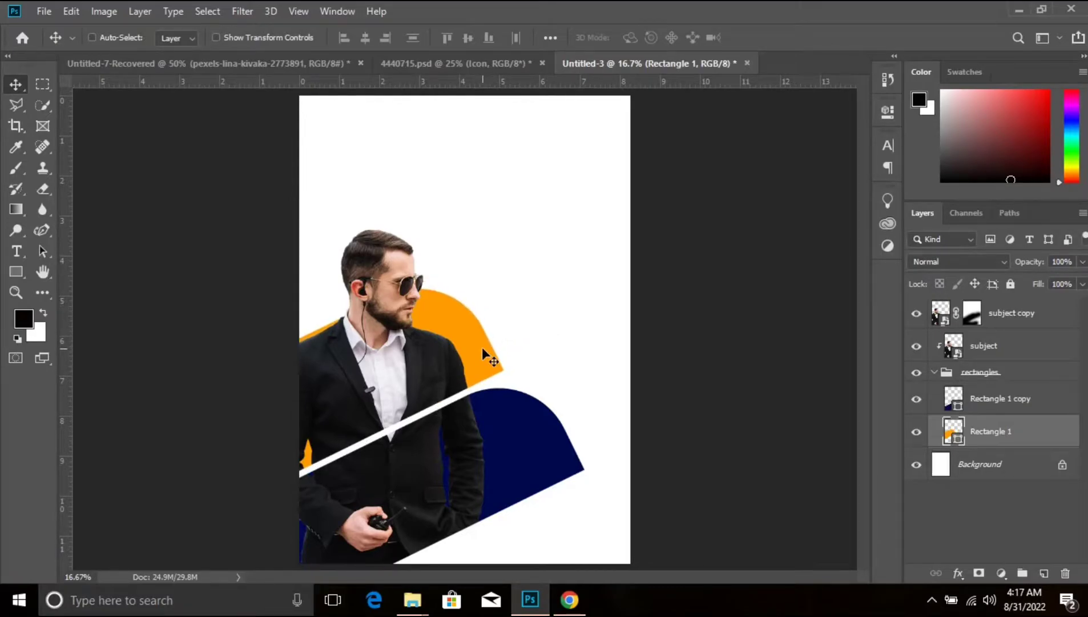
pyautogui.press('Down')
pyautogui.press('Down')
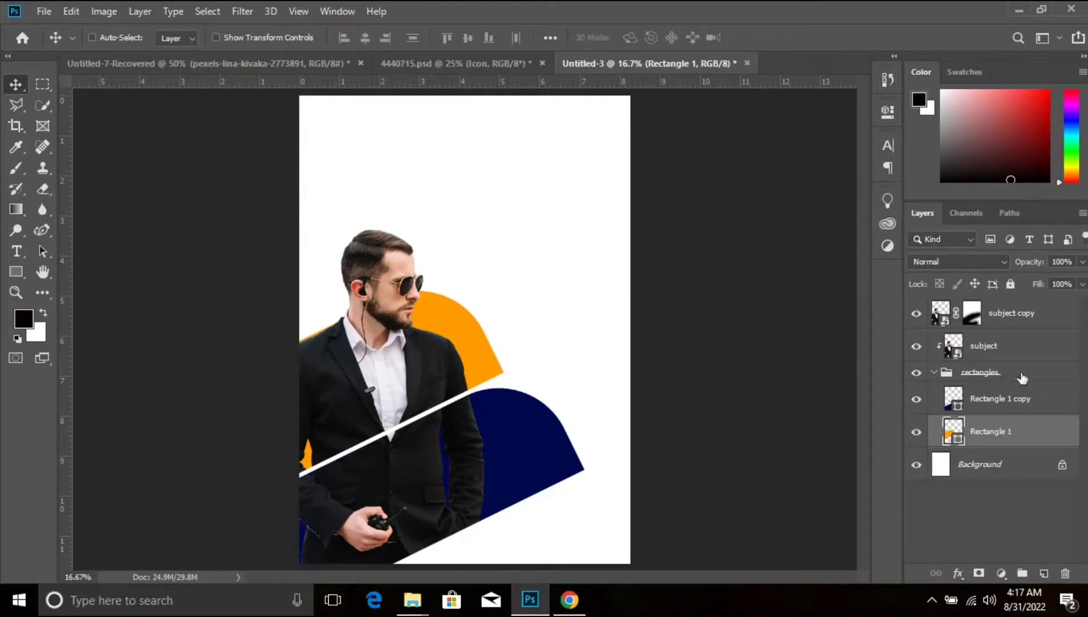
# - Group all layers above the Background and name the group "subject"
pyautogui.keyDown('shift'); pyautogui.click(1019, 313); pyautogui.keyUp('shift')
pyautogui.hotkey('ctrl', 'g')
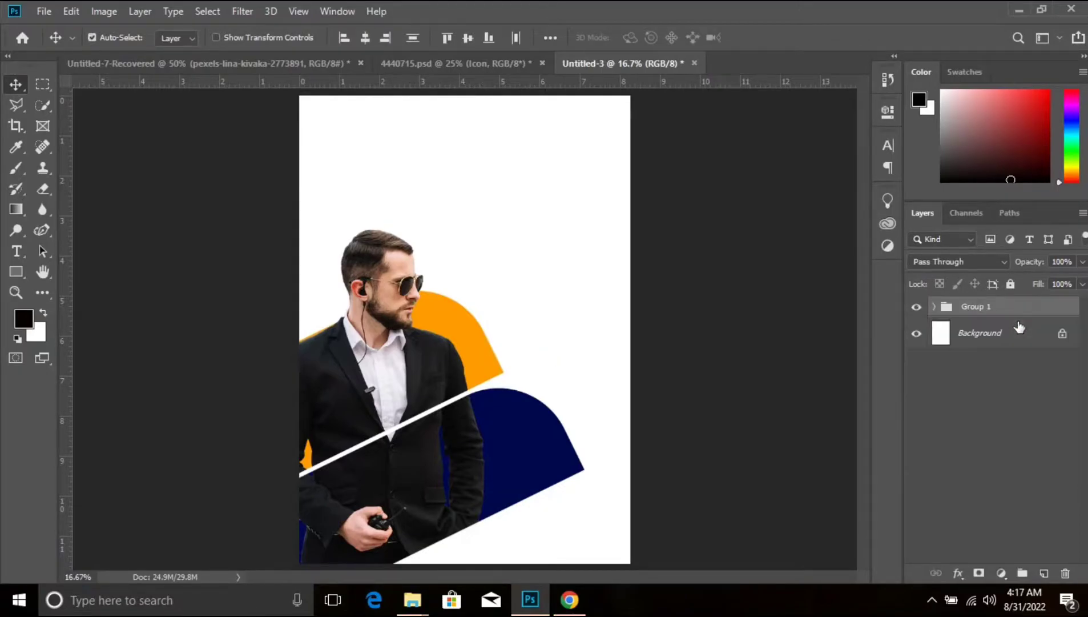
pyautogui.doubleClick(975, 307)
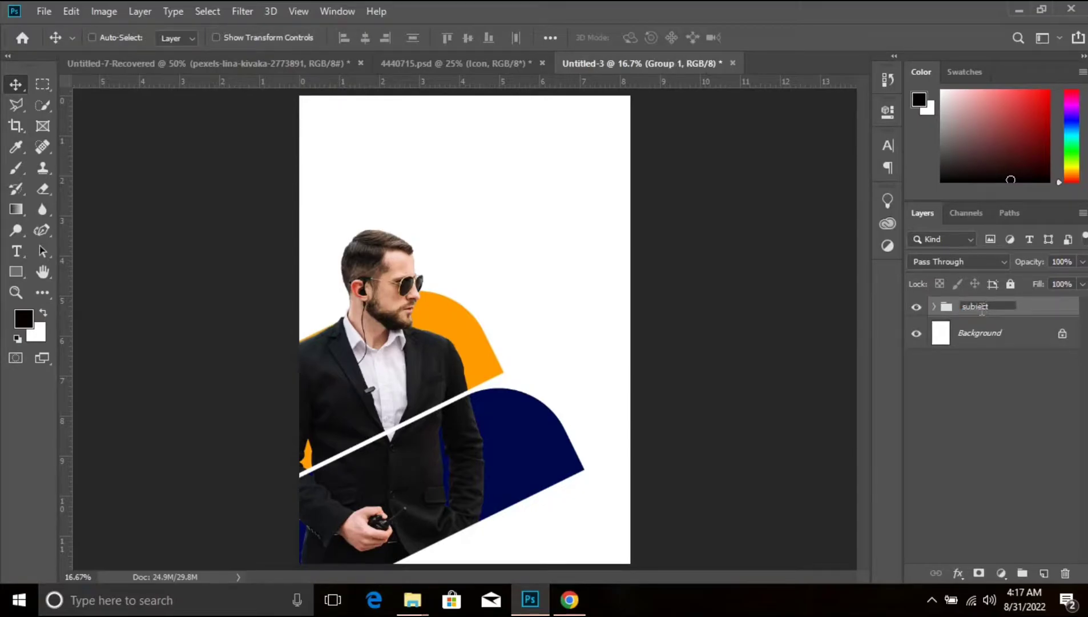
pyautogui.press('Return')
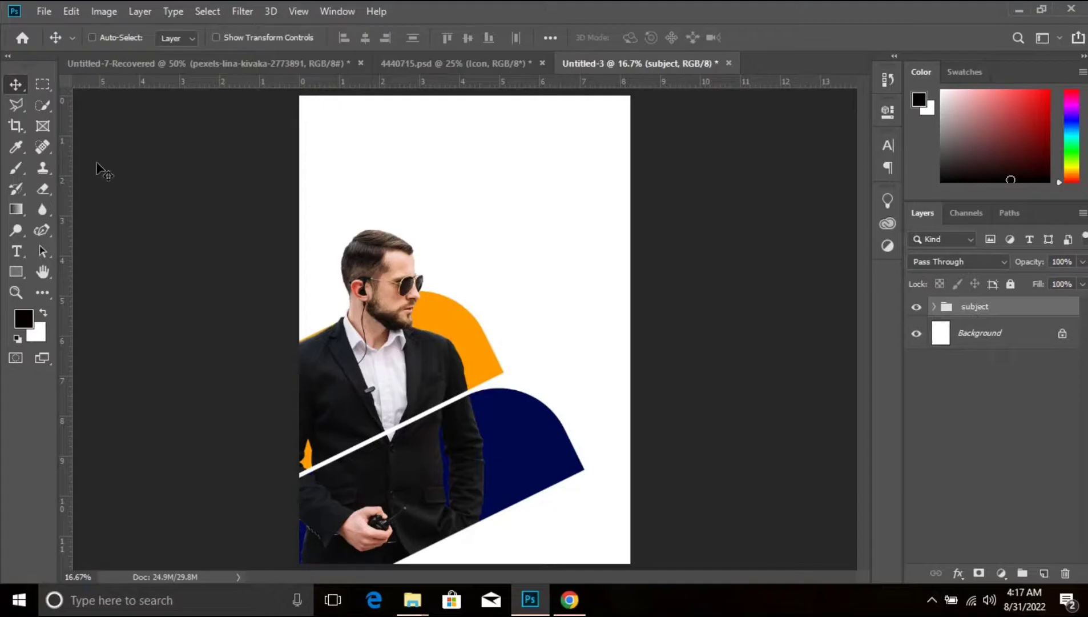
# - Add the heading text "SECURITY" above the man in Integral CF Bold, 69 pt
pyautogui.click(16, 251)
pyautogui.click(391, 183)
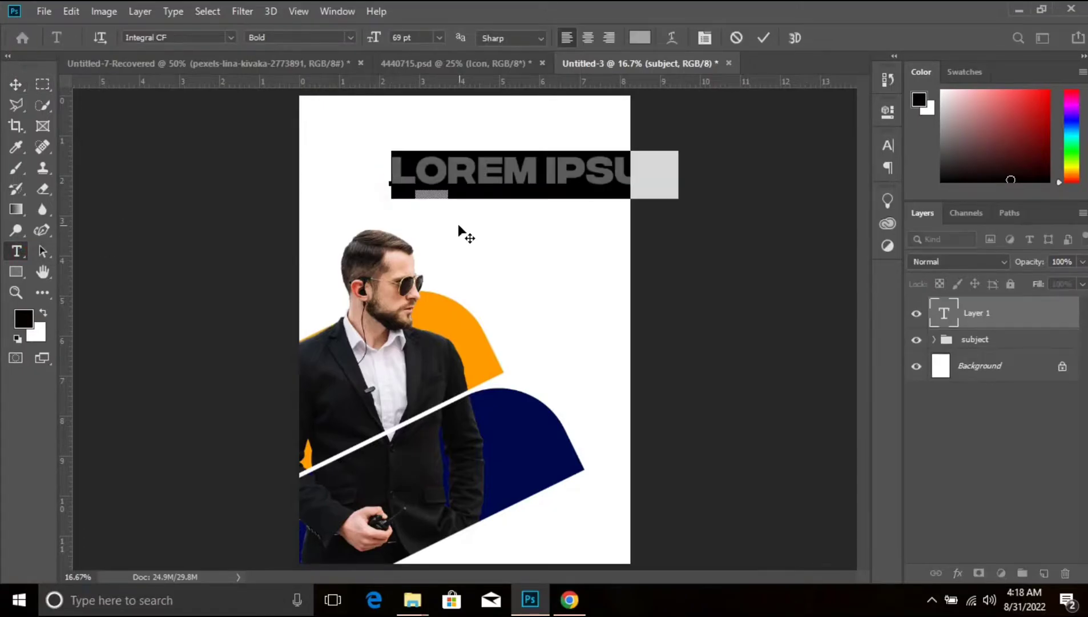
pyautogui.write('SECCU')
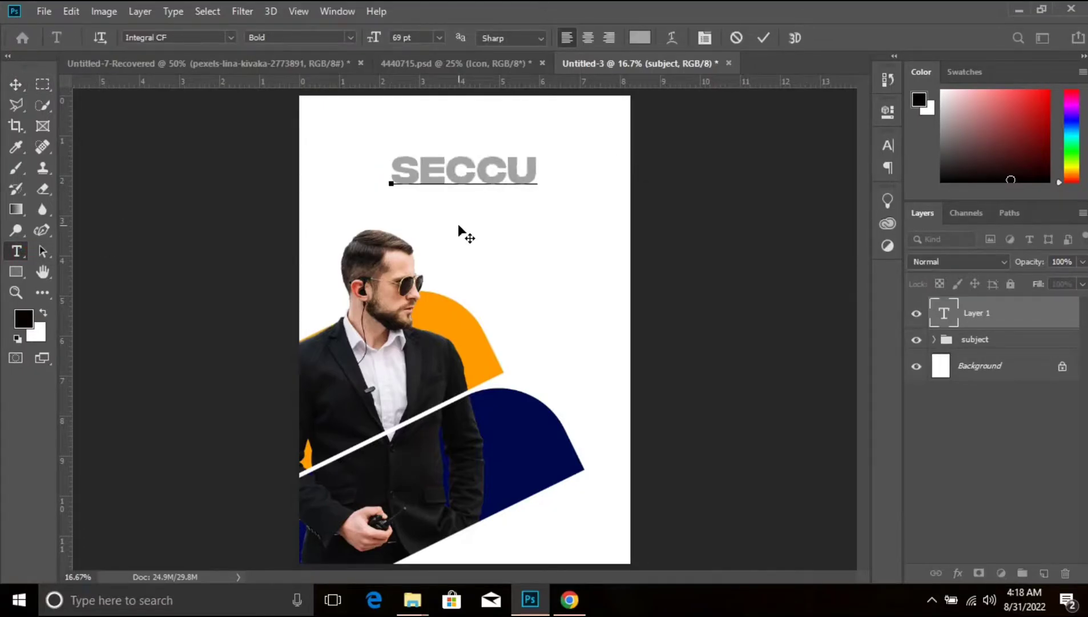
pyautogui.write('RITY')
pyautogui.click(483, 164)
pyautogui.press('Left')
pyautogui.press('Delete')
pyautogui.click(1022, 319)
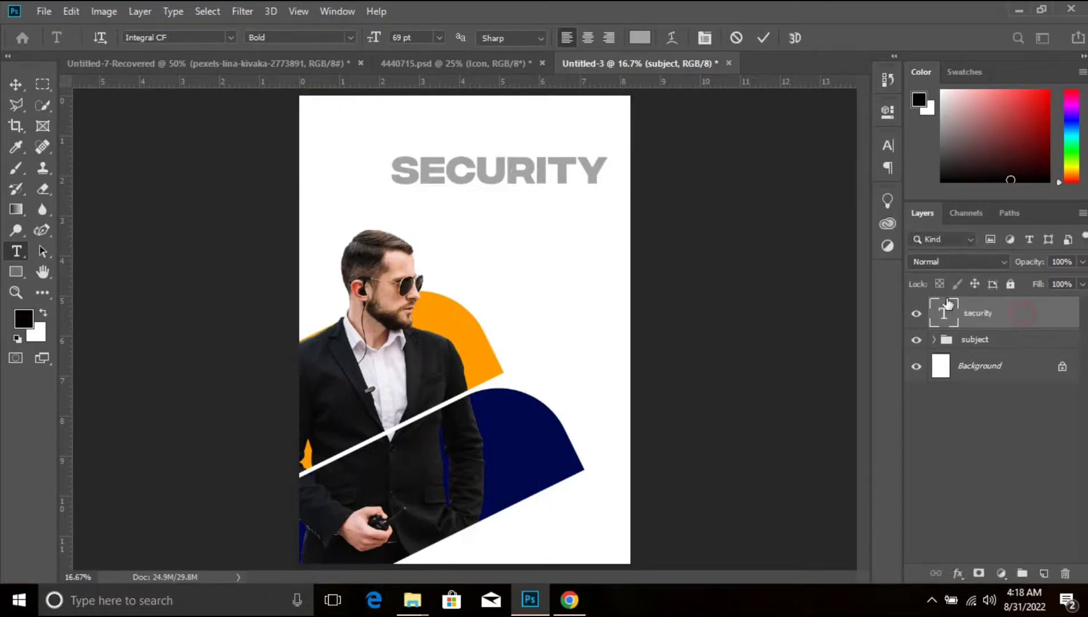
# - Colour the SECURITY heading black (000000) and move it up and left, near the top of the page
pyautogui.click(889, 145)
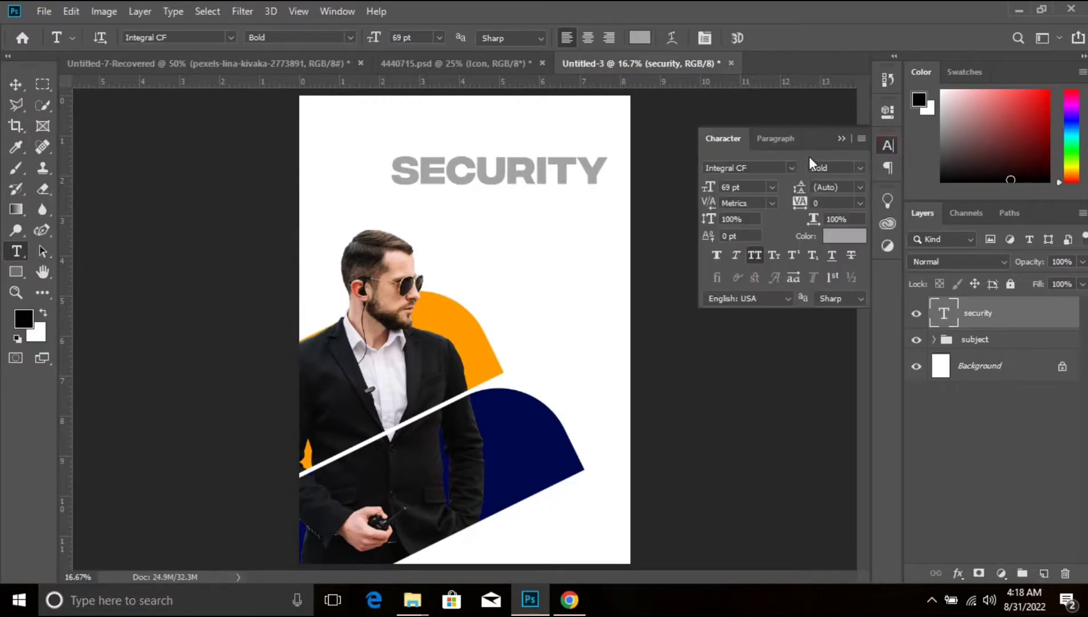
pyautogui.click(847, 241)
pyautogui.moveTo(748, 321); pyautogui.dragTo(568, 466)
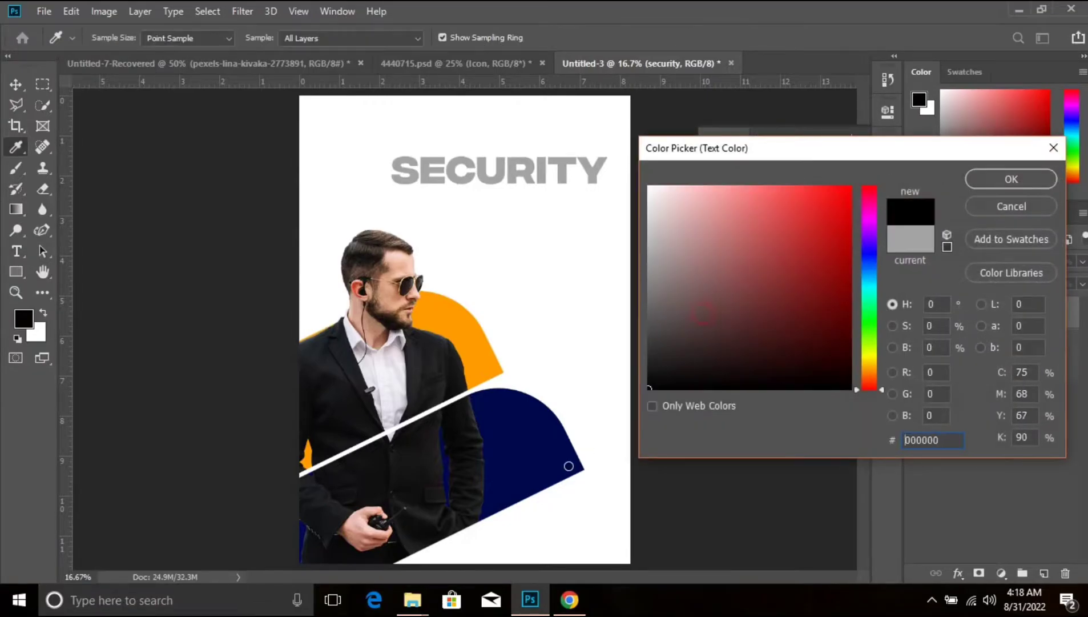
pyautogui.click(1020, 176)
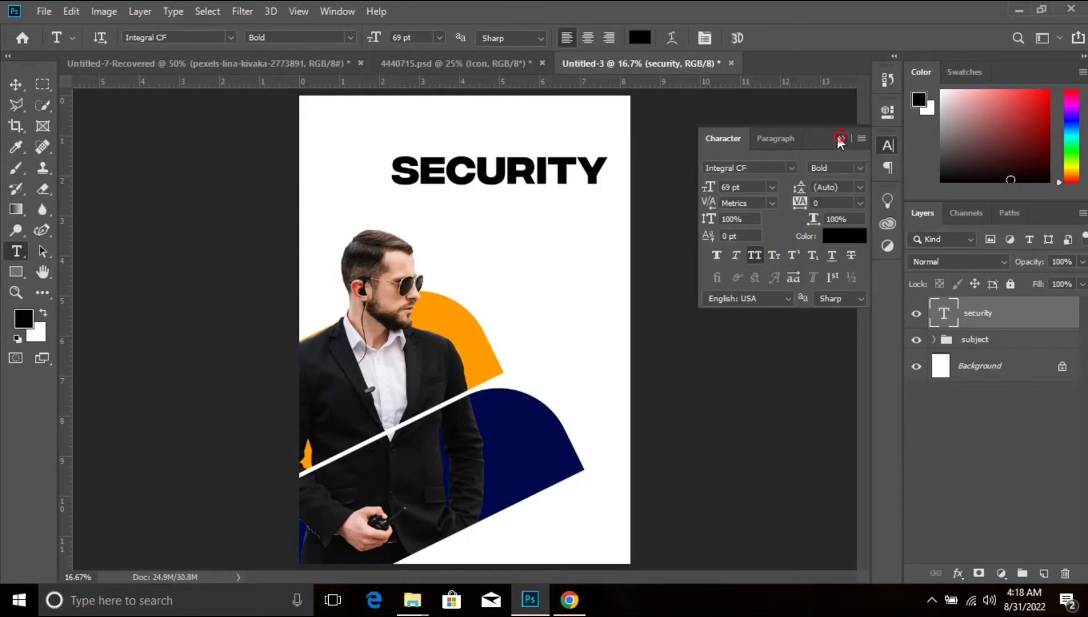
pyautogui.click(840, 139)
pyautogui.click(18, 81)
pyautogui.moveTo(485, 178); pyautogui.dragTo(419, 151)
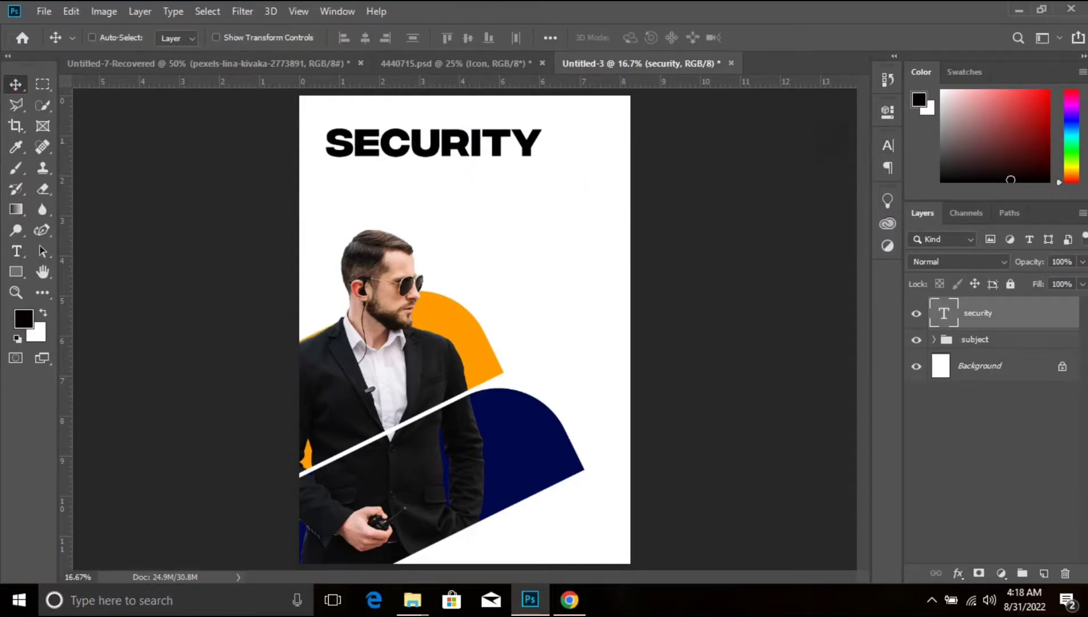
# - Add a Solid Color fill layer in light grey (b2b2b2) directly above the Background layer
pyautogui.click(998, 365)
pyautogui.click(1001, 573)
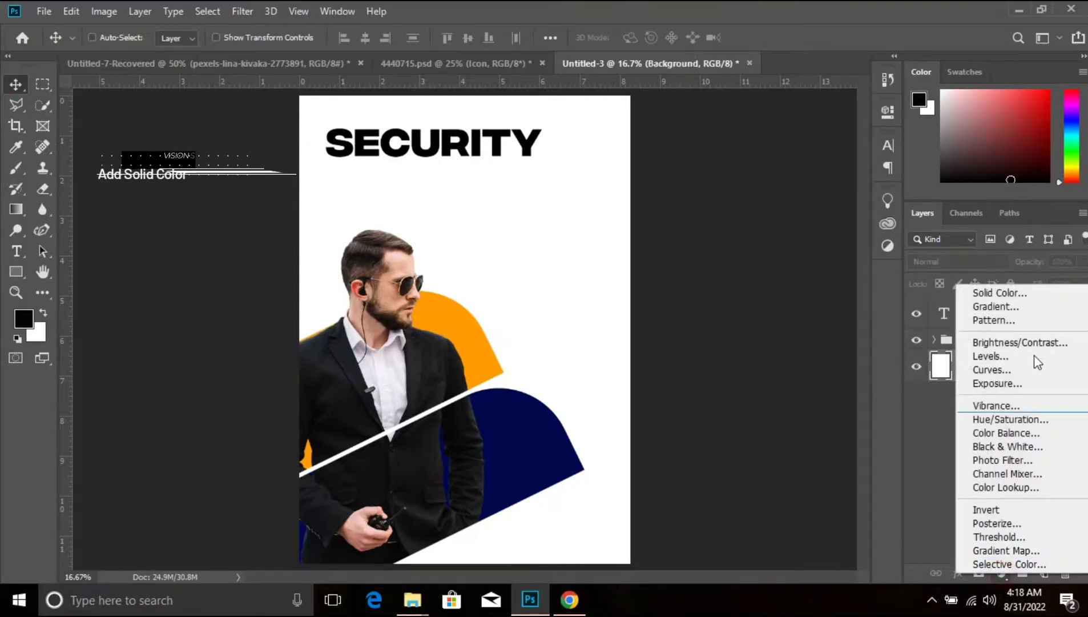
pyautogui.click(1013, 293)
pyautogui.click(672, 327)
pyautogui.moveTo(673, 327)
pyautogui.mouseDown()
pyautogui.moveTo(622, 288)
pyautogui.moveTo(595, 247)
pyautogui.mouseUp()
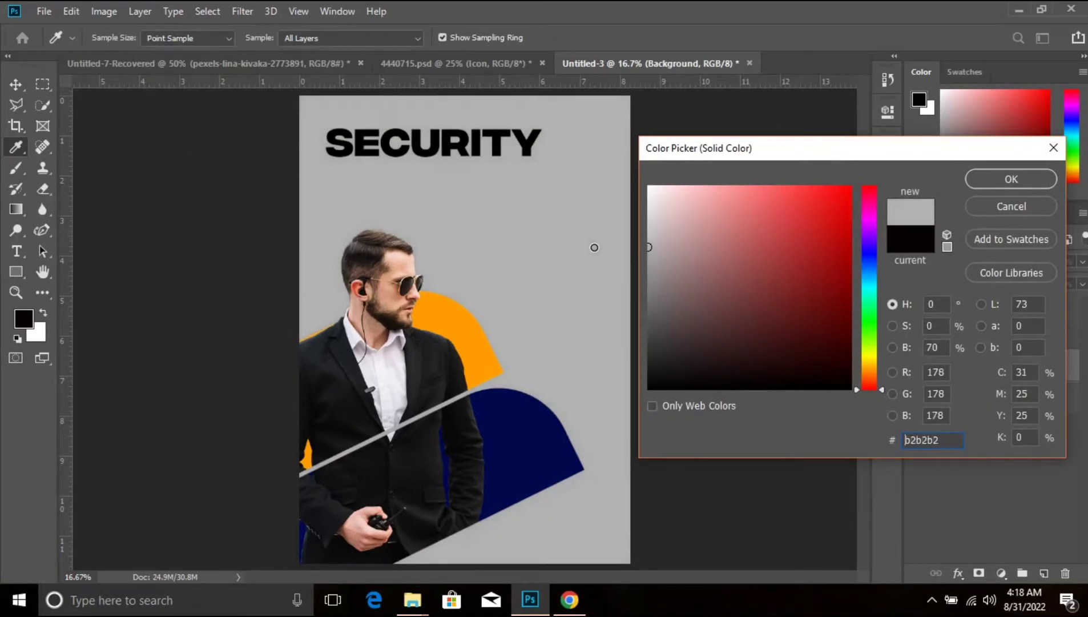
pyautogui.click(1029, 179)
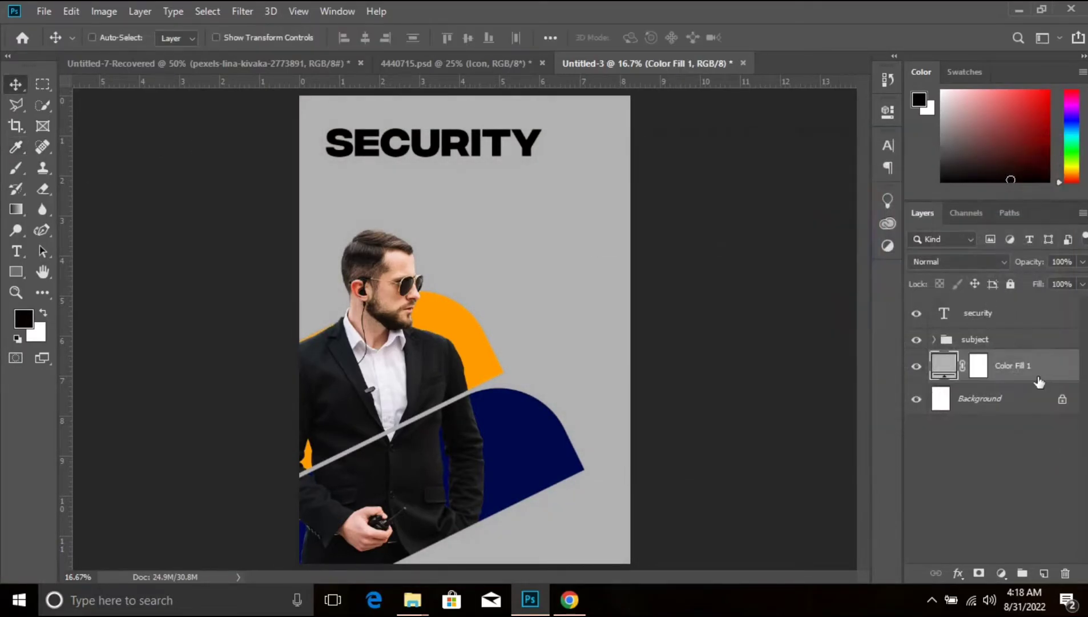
# - Set the SECURITY heading to Integral CF Medium at 45 pt
pyautogui.click(947, 329)
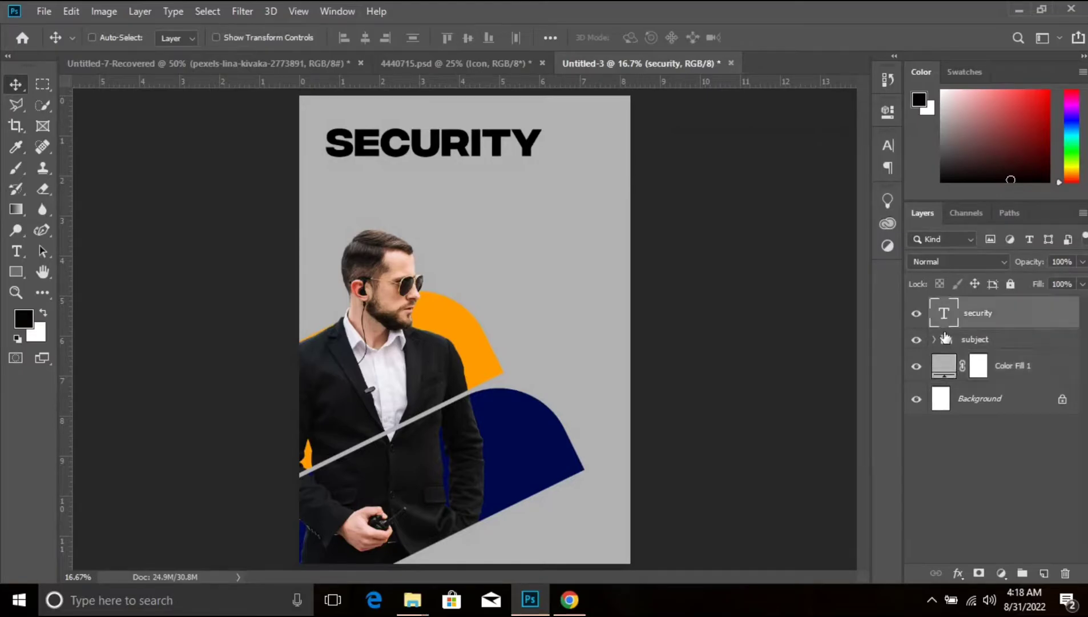
pyautogui.click(888, 145)
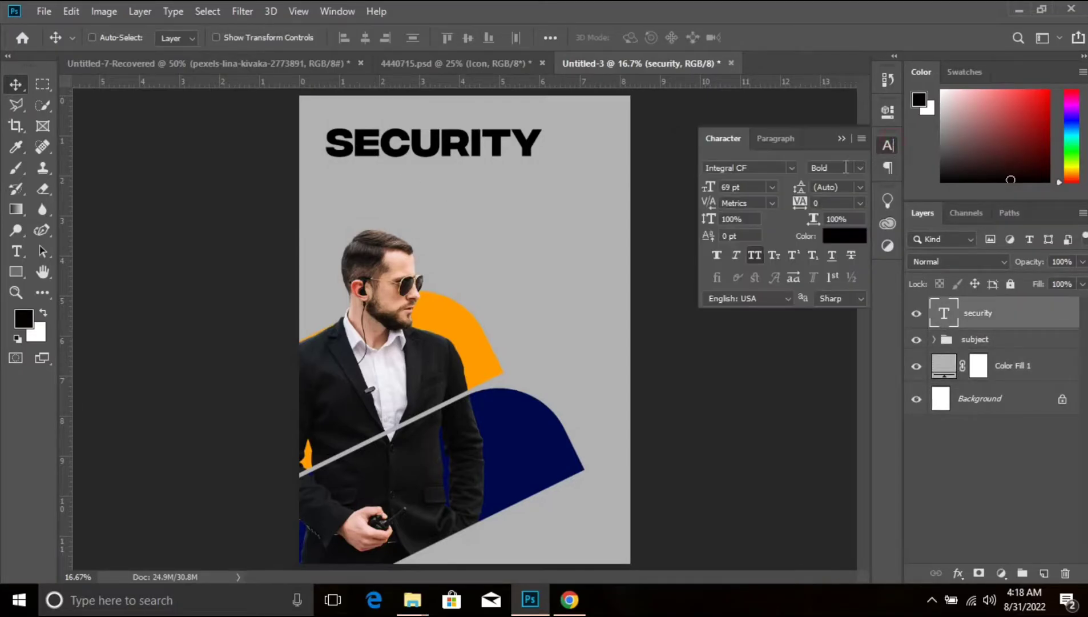
pyautogui.click(859, 168)
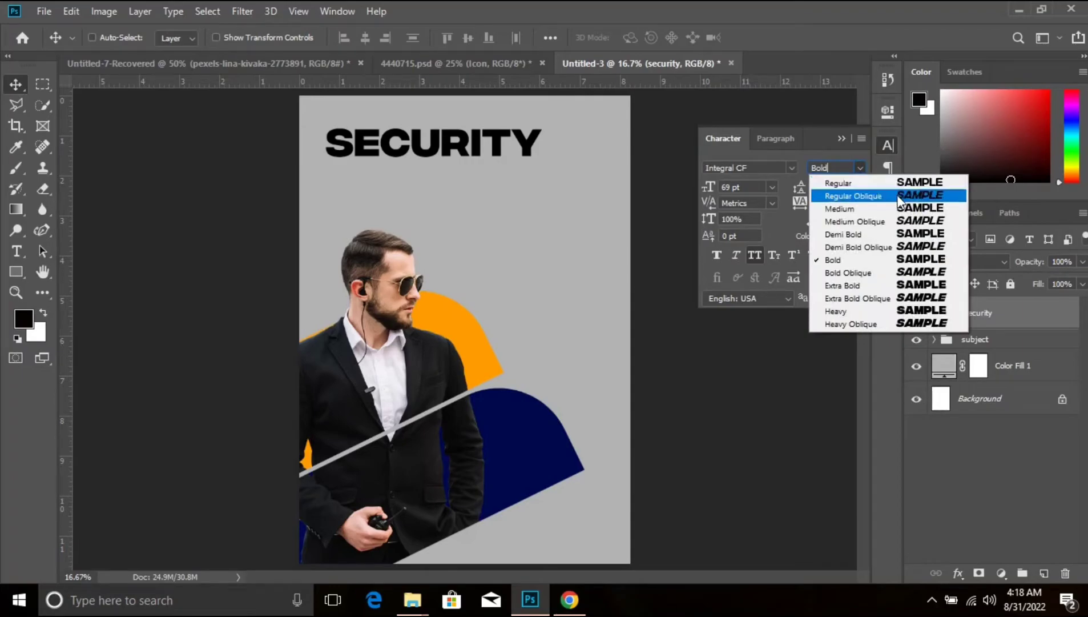
pyautogui.click(909, 209)
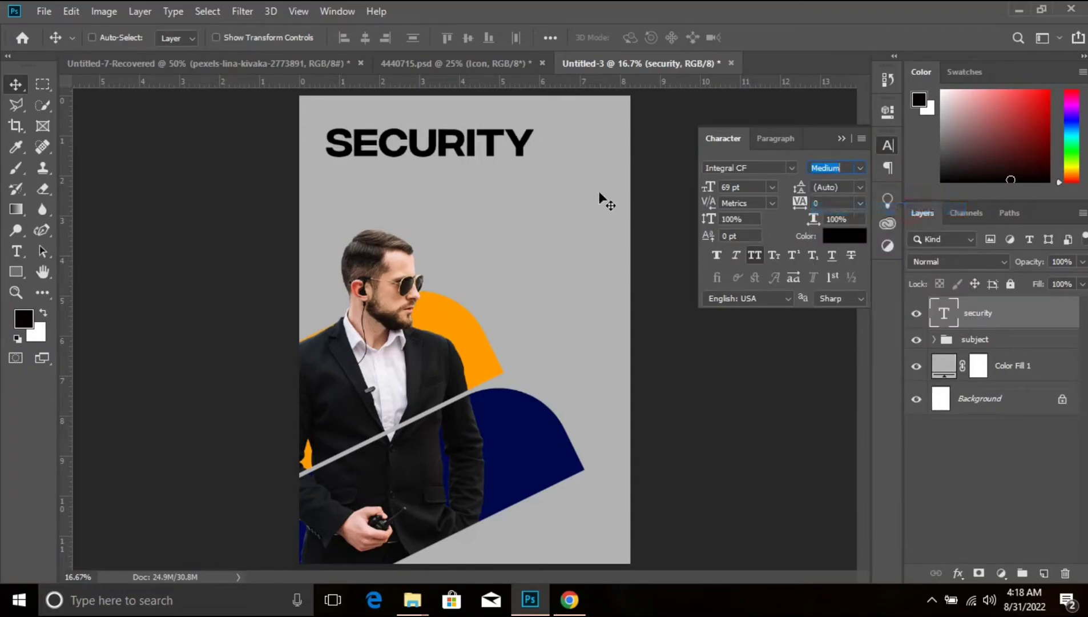
pyautogui.moveTo(715, 195); pyautogui.dragTo(695, 185)
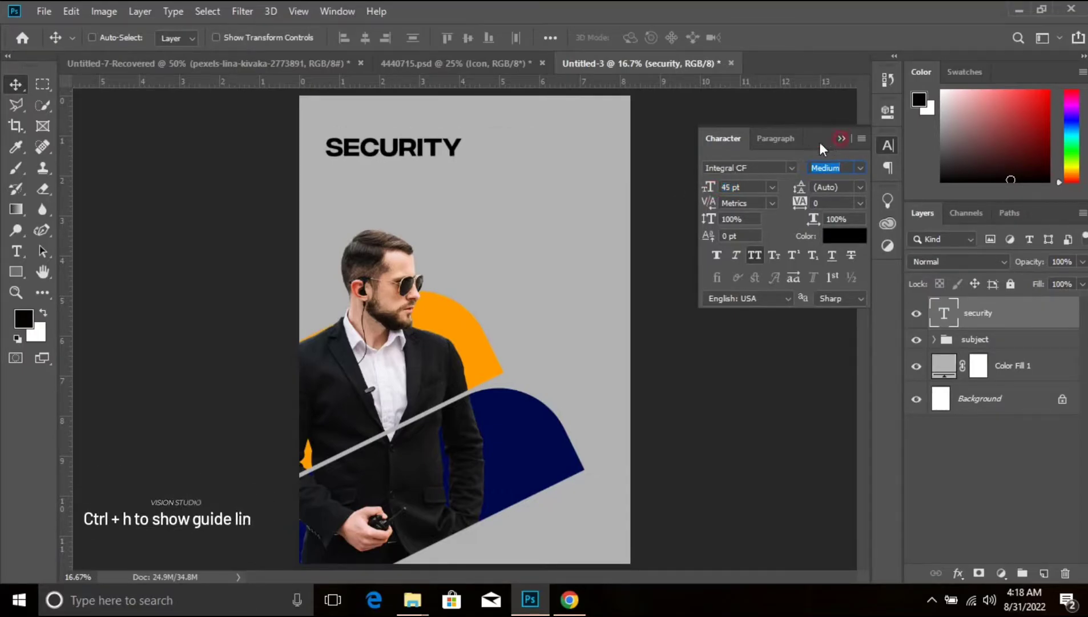
pyautogui.click(838, 138)
# - Show the guides and align the SECURITY heading to the upper-left margin guides of the page
pyautogui.hotkey('ctrl', 'h')
pyautogui.moveTo(417, 156); pyautogui.dragTo(416, 136)
pyautogui.hotkey('shift', 'Left')
pyautogui.hotkey('shift', 'Left')
pyautogui.hotkey('shift', 'Left')
pyautogui.hotkey('shift', 'Left')
pyautogui.hotkey('shift', 'Left')
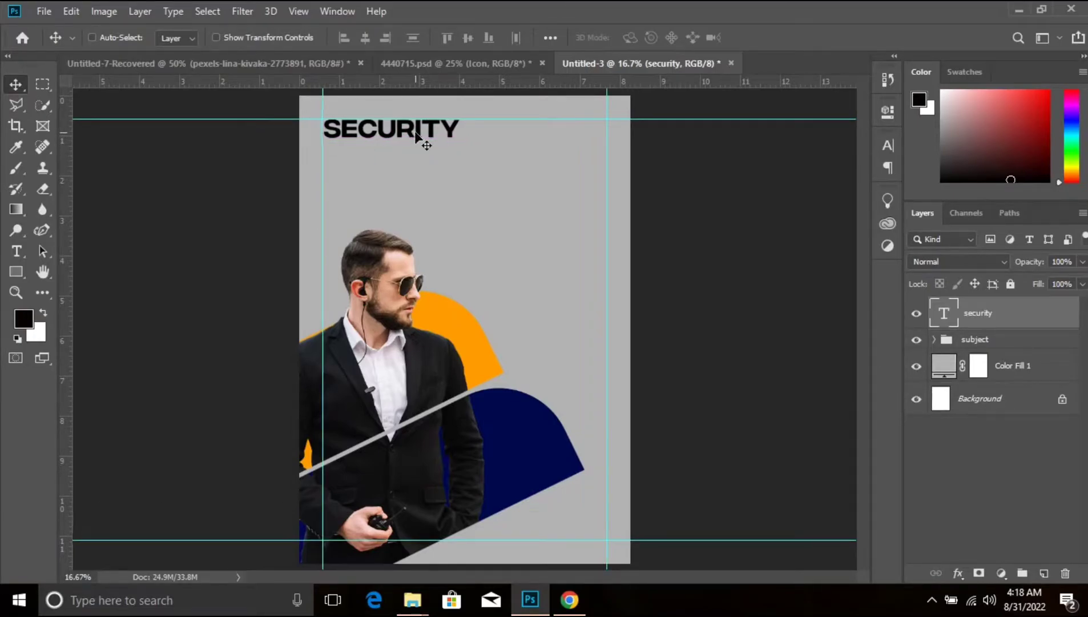
pyautogui.hotkey('shift', 'Right')
pyautogui.hotkey('shift', 'Right')
pyautogui.hotkey('shift', 'Right')
pyautogui.hotkey('shift', 'Right')
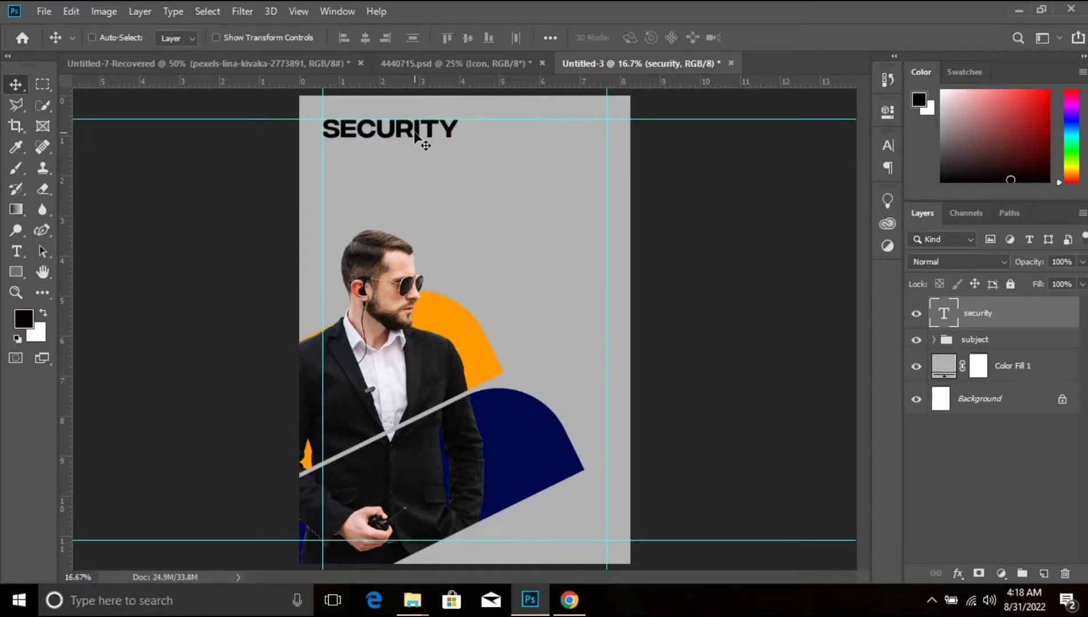
# - Duplicate the SECURITY heading directly below itself and change the copy's text to "EXPERTS"
pyautogui.moveTo(414, 134); pyautogui.dragTo(420, 163)
pyautogui.doubleClick(944, 313)
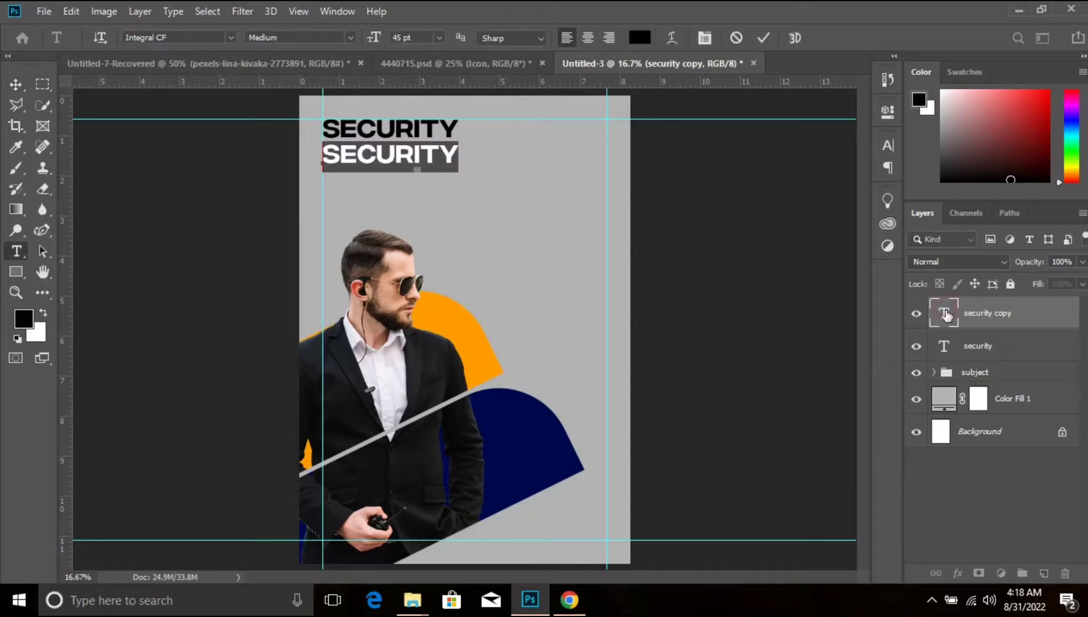
pyautogui.write('EXPE')
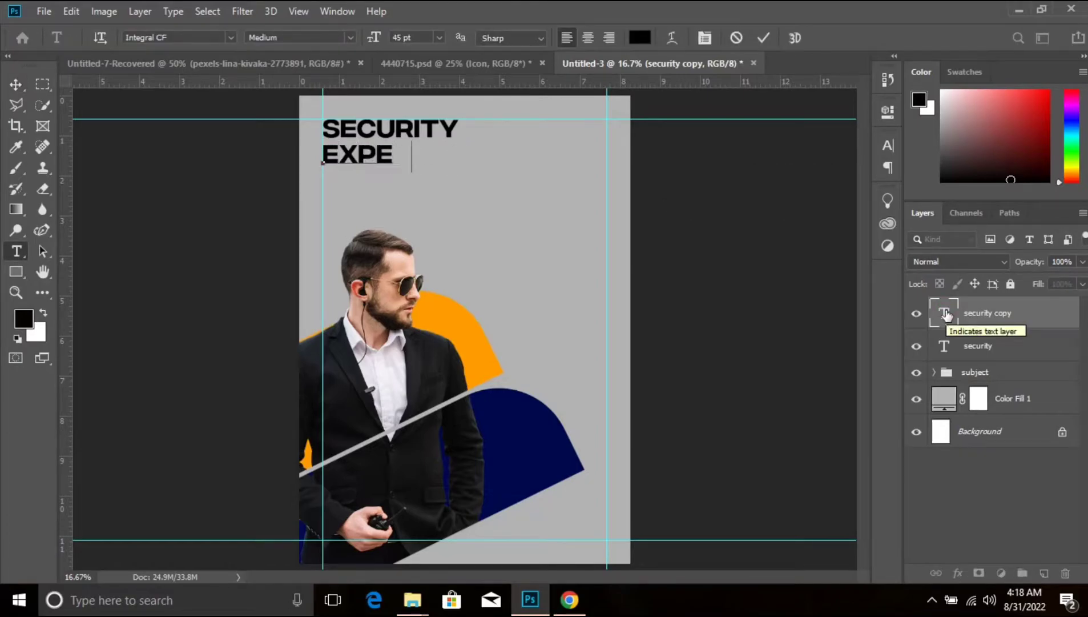
pyautogui.write('RTS')
pyautogui.hotkey('ctrl', 'Return')
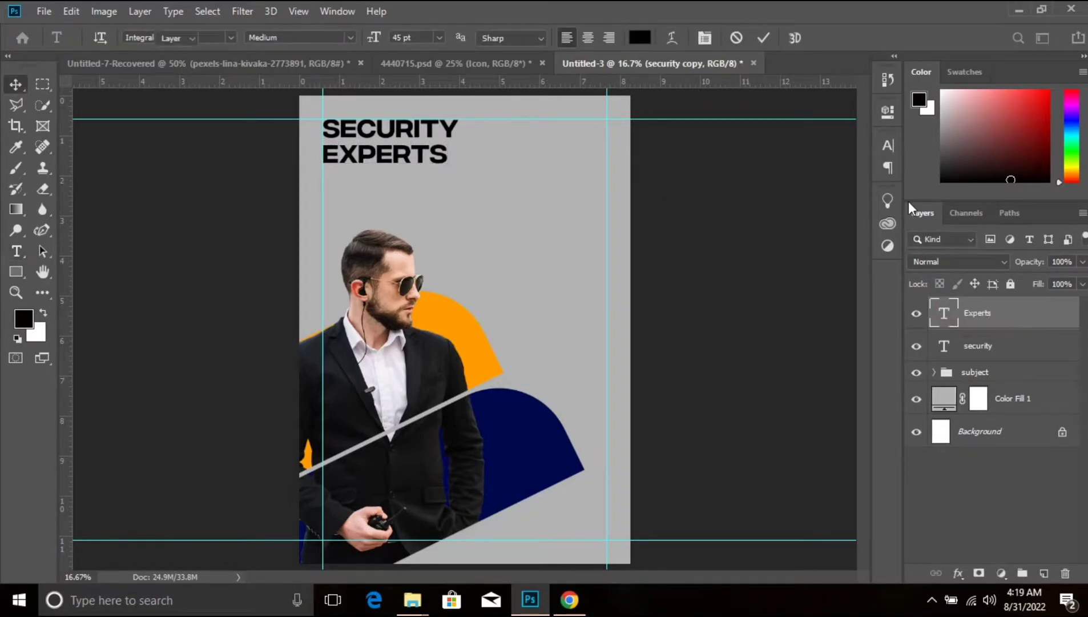
pyautogui.press('v')
# - Set the EXPERTS text to Integral CF Bold at 62 pt
pyautogui.click(888, 145)
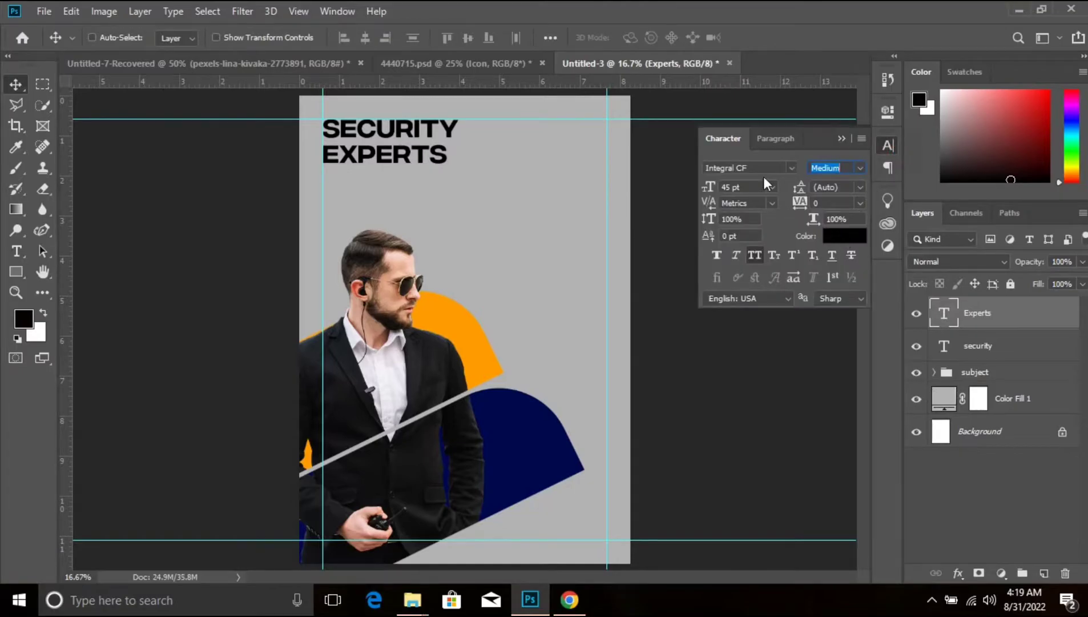
pyautogui.click(860, 168)
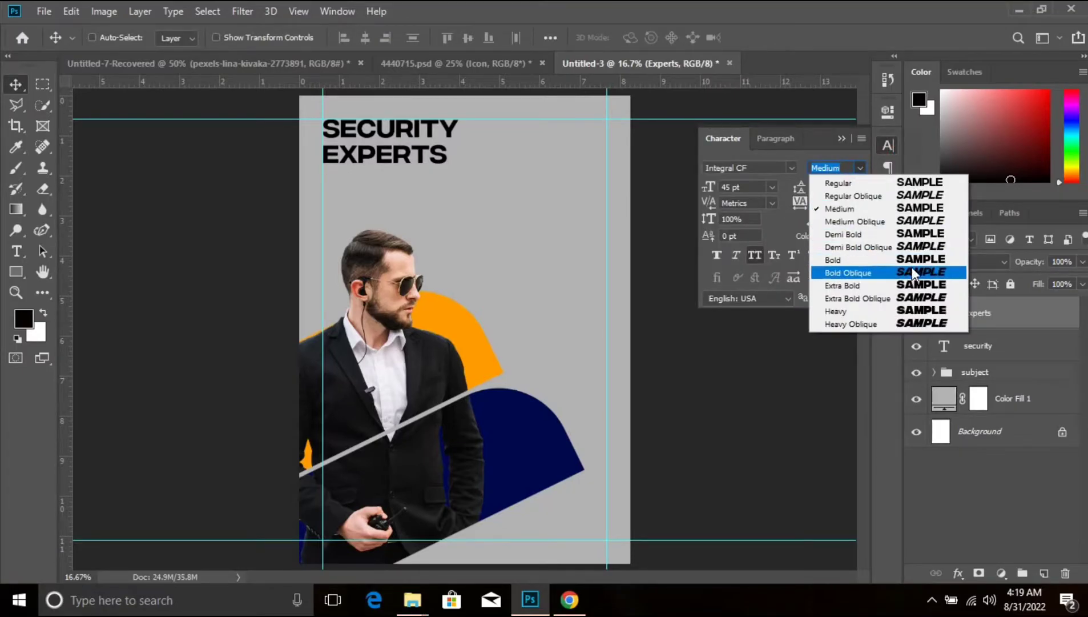
pyautogui.click(915, 262)
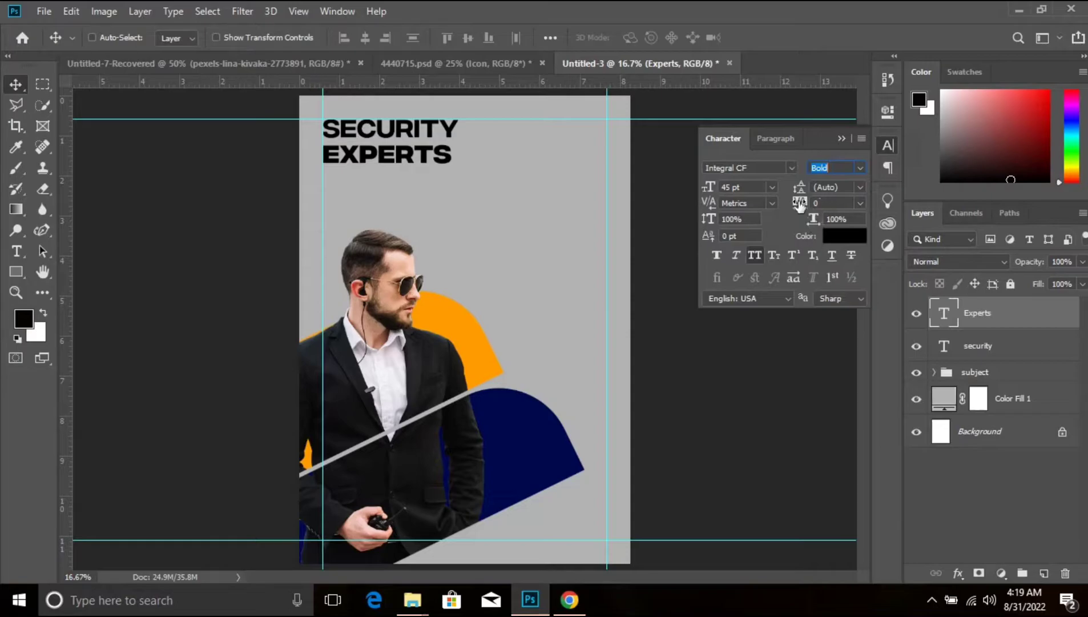
pyautogui.moveTo(706, 190); pyautogui.dragTo(724, 188)
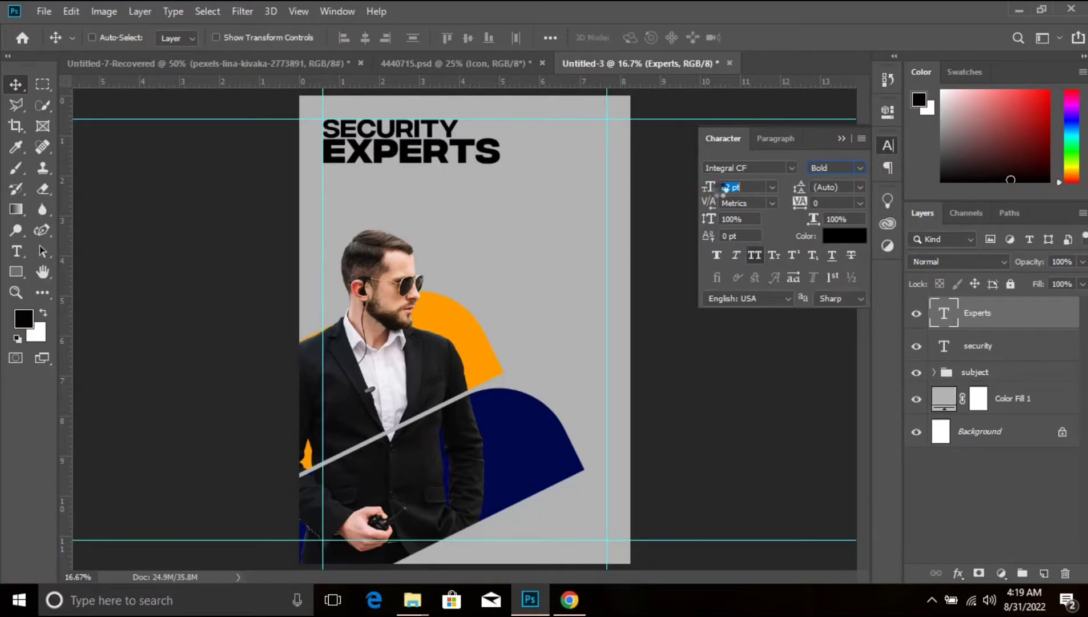
# - Colour the EXPERTS text dark blue (00094c), sampled from the blue shape behind the man
pyautogui.click(833, 236)
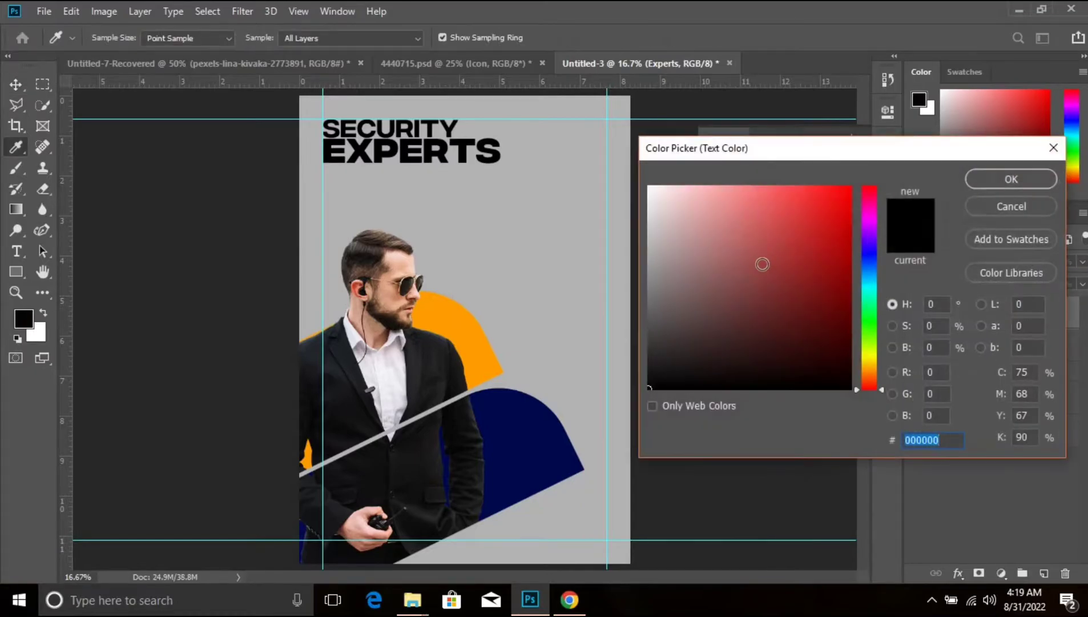
pyautogui.click(539, 429)
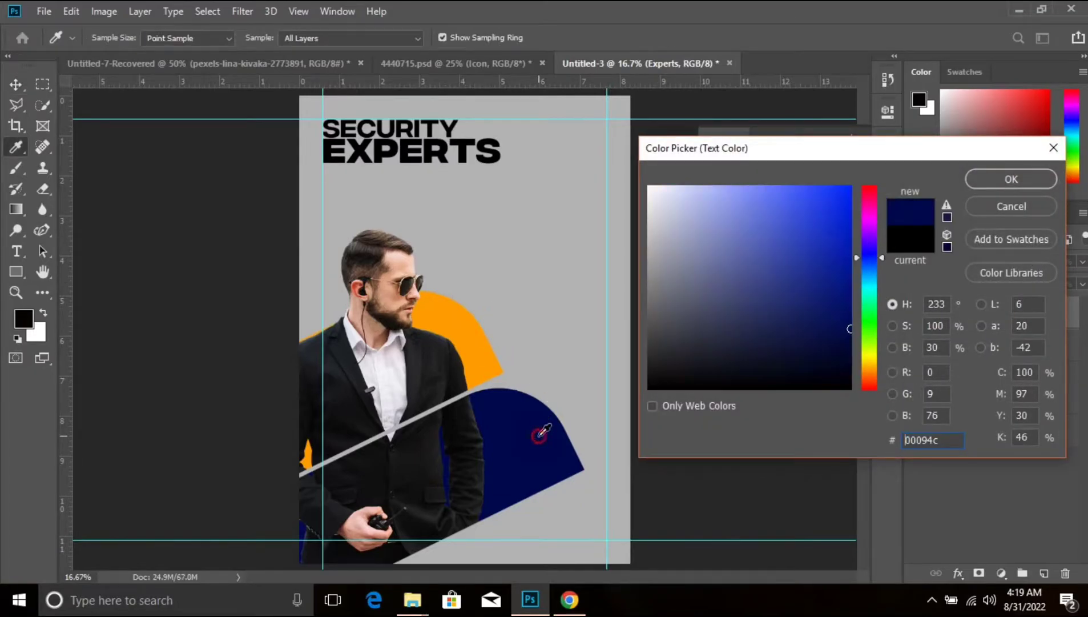
pyautogui.click(1028, 184)
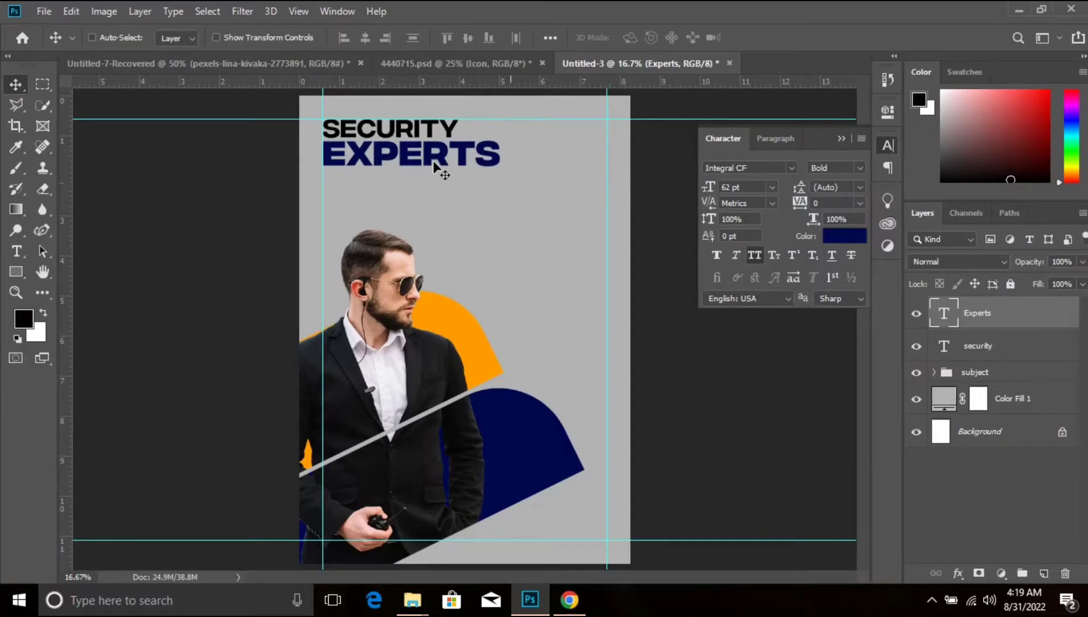
pyautogui.click(842, 139)
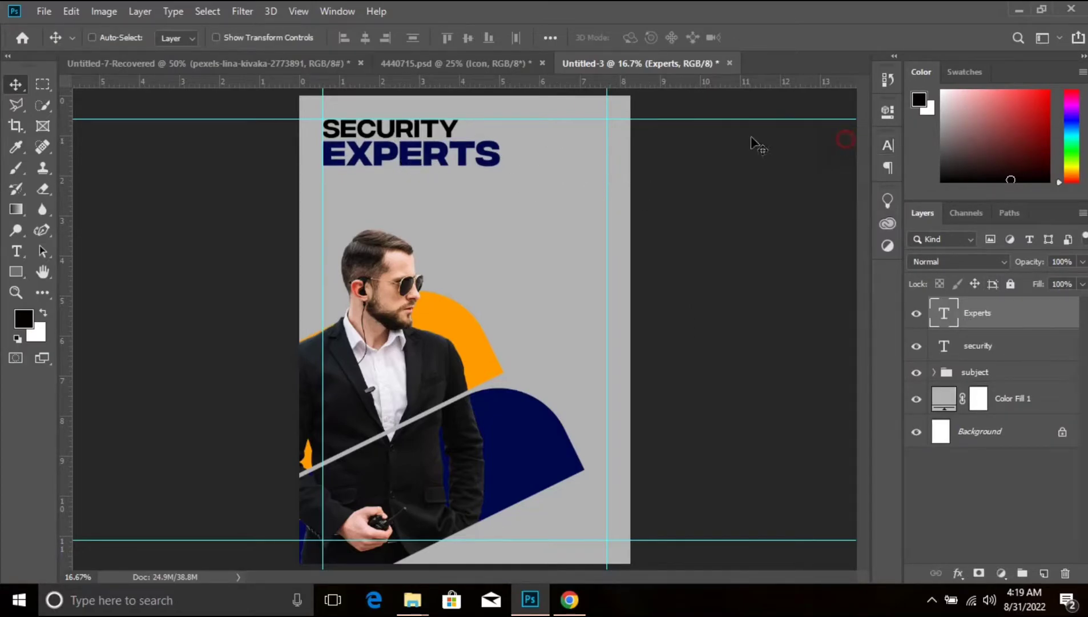
# - Duplicate the SECURITY heading below EXPERTS and change the copy's text to "we keep you secure at all time"
pyautogui.click(1027, 343)
pyautogui.moveTo(388, 132); pyautogui.dragTo(386, 190)
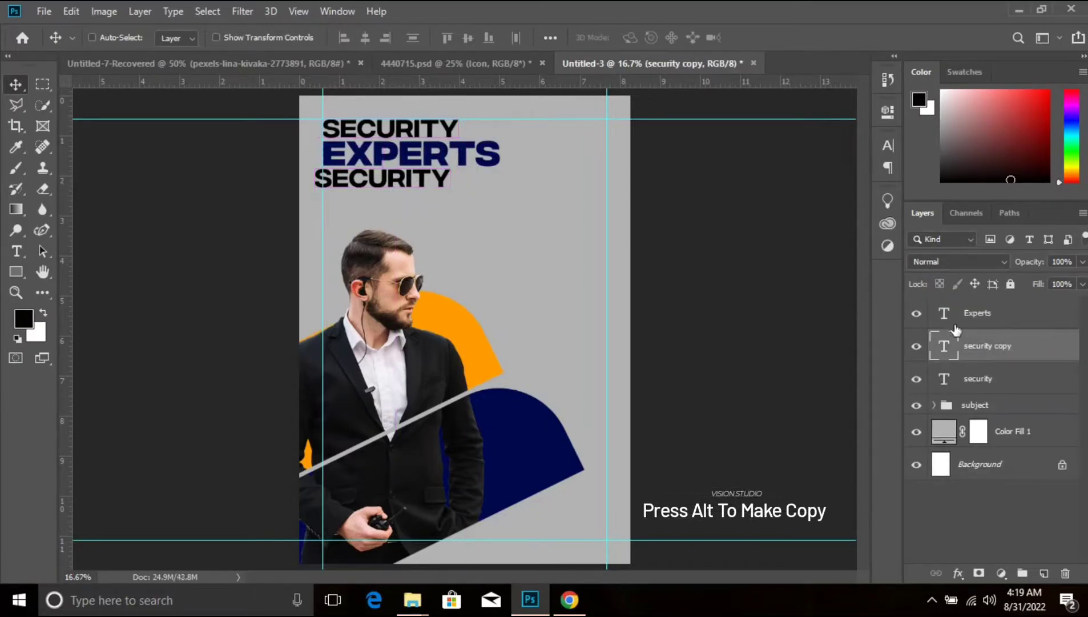
pyautogui.doubleClick(948, 341)
pyautogui.write('WE ')
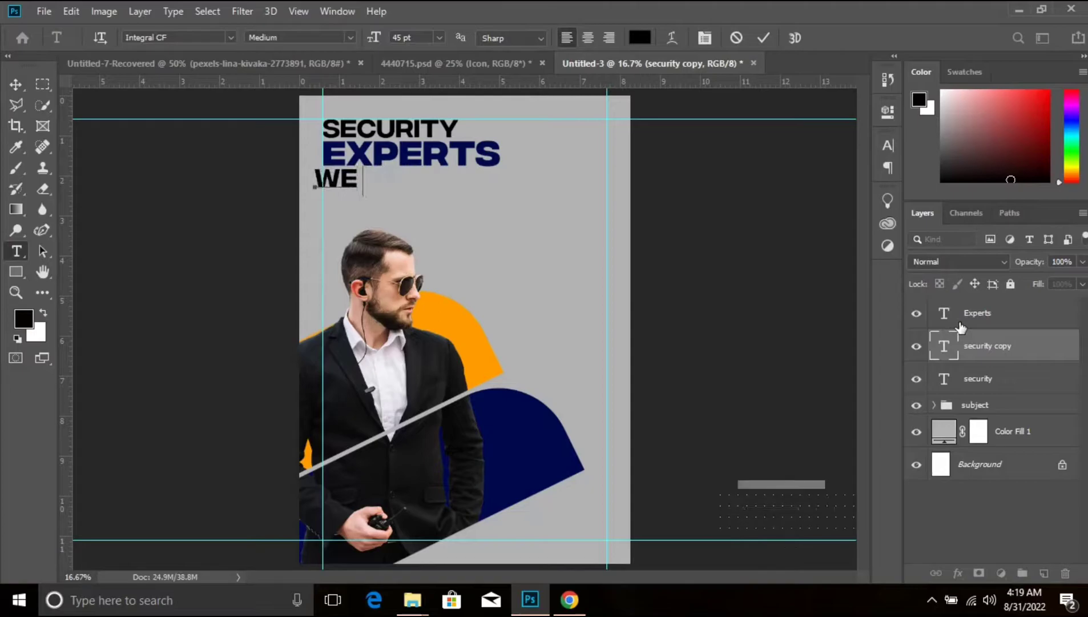
pyautogui.write('KEEP YOU')
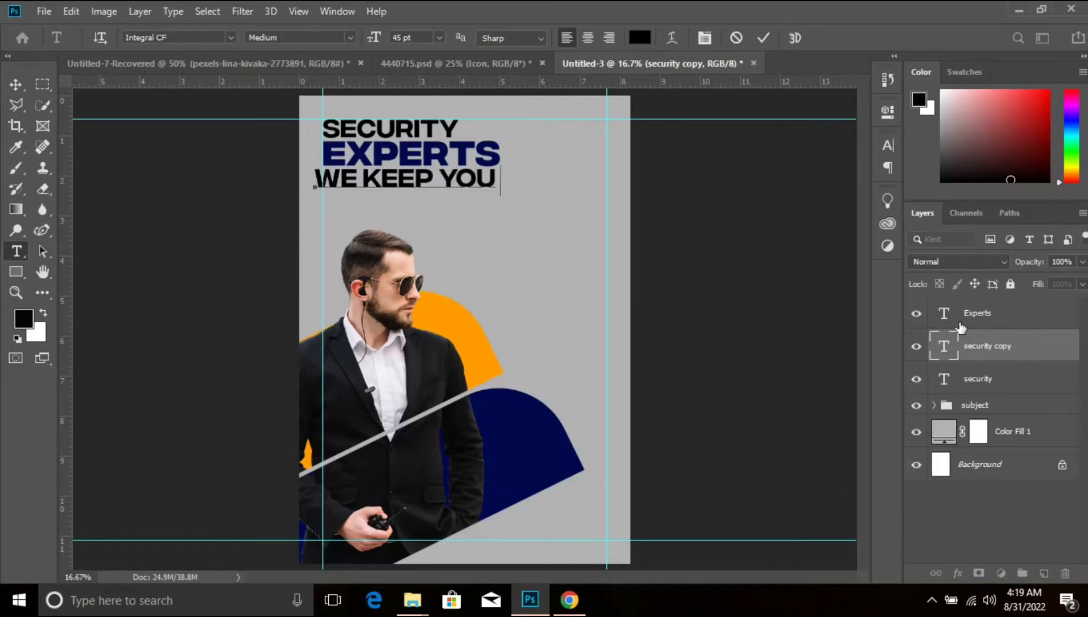
pyautogui.write(' SECURE A')
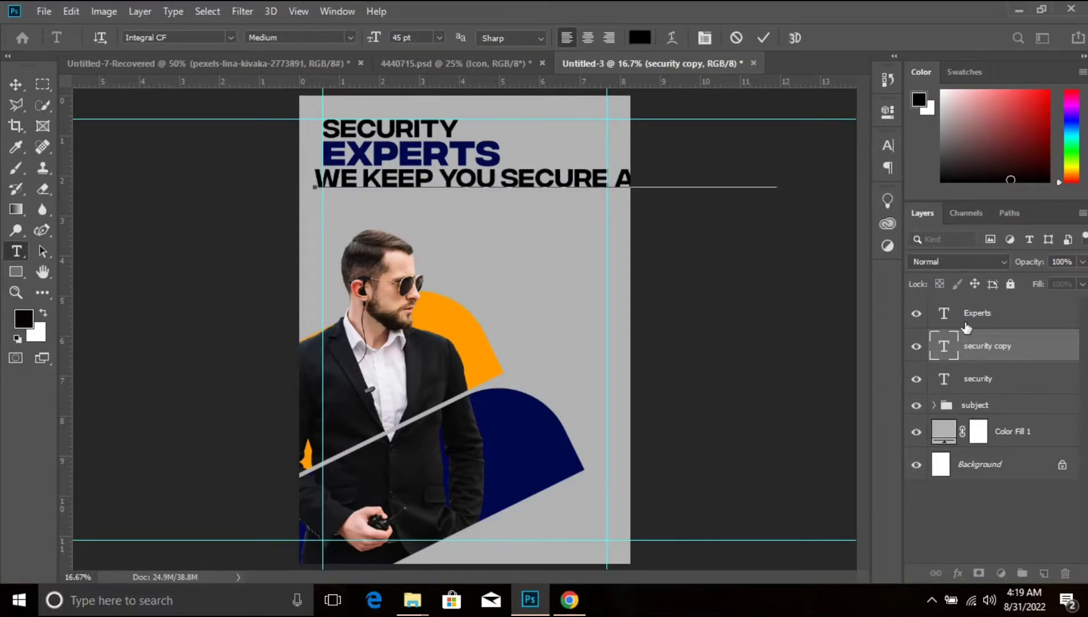
pyautogui.hotkey('ctrl', 'Return')
pyautogui.press('v')
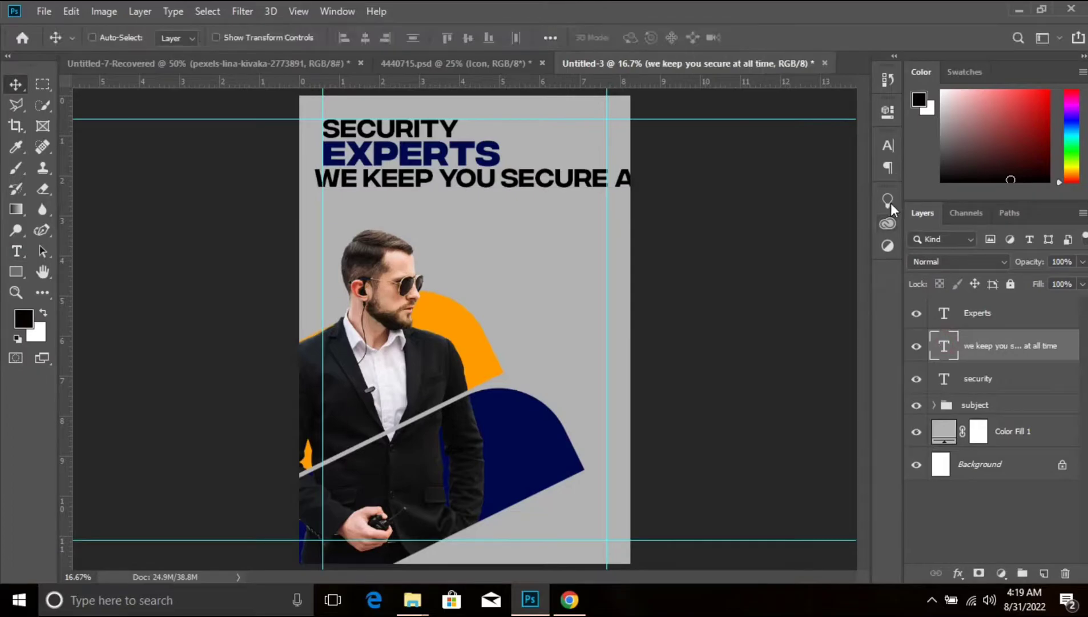
# - Format the tagline below EXPERTS as Integral CF Regular, 15 pt, with tracking 120
pyautogui.click(889, 143)
pyautogui.write('1')
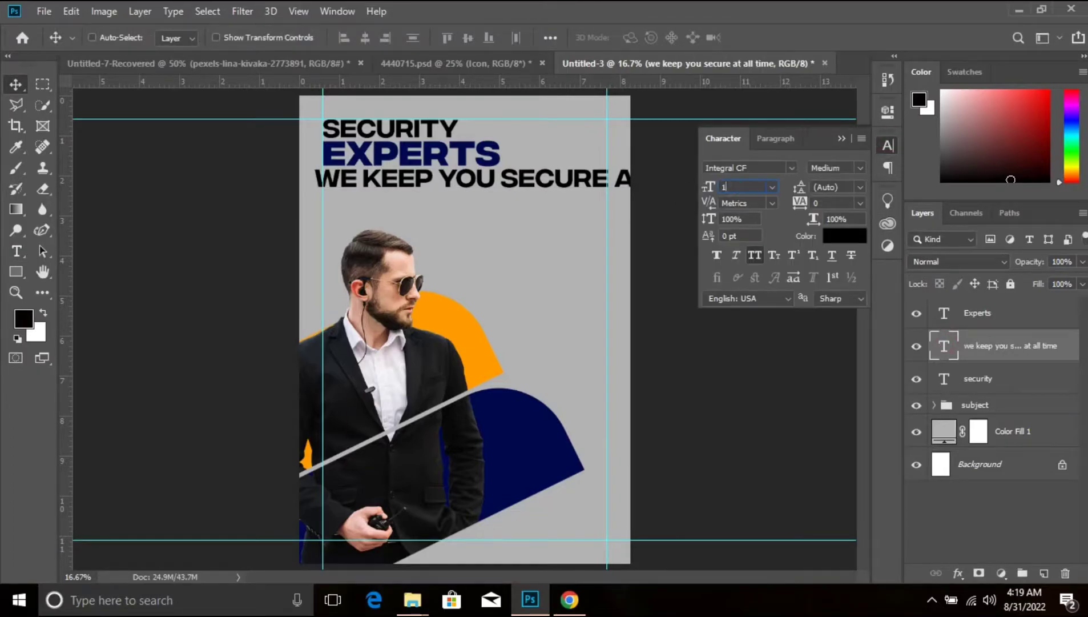
pyautogui.write('5')
pyautogui.press('Return')
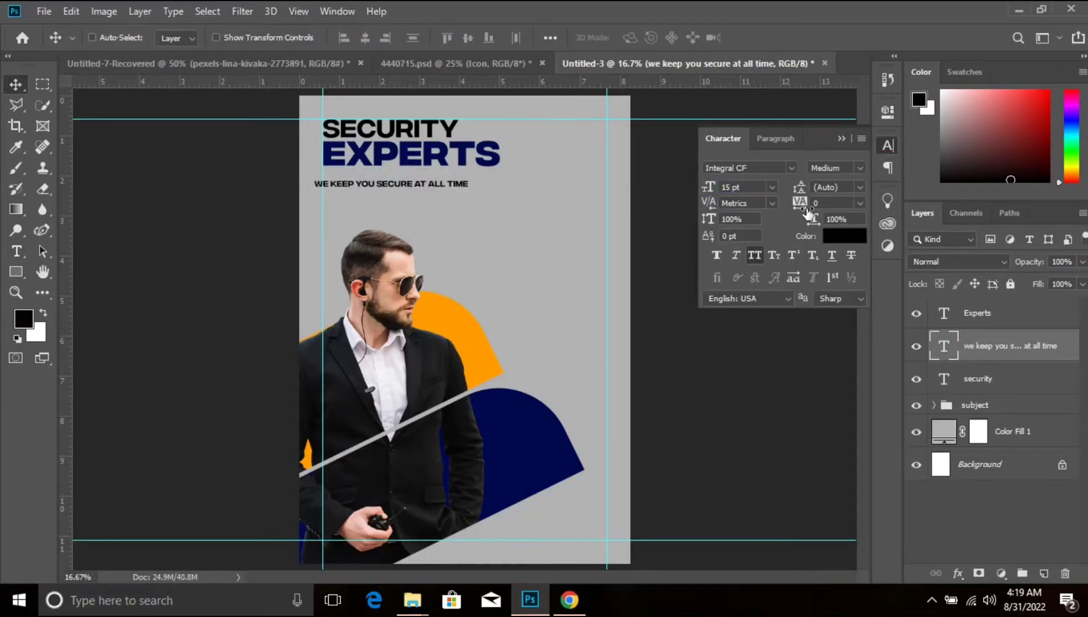
pyautogui.moveTo(810, 203)
pyautogui.mouseDown()
pyautogui.moveTo(815, 197)
pyautogui.moveTo(798, 212)
pyautogui.mouseUp()
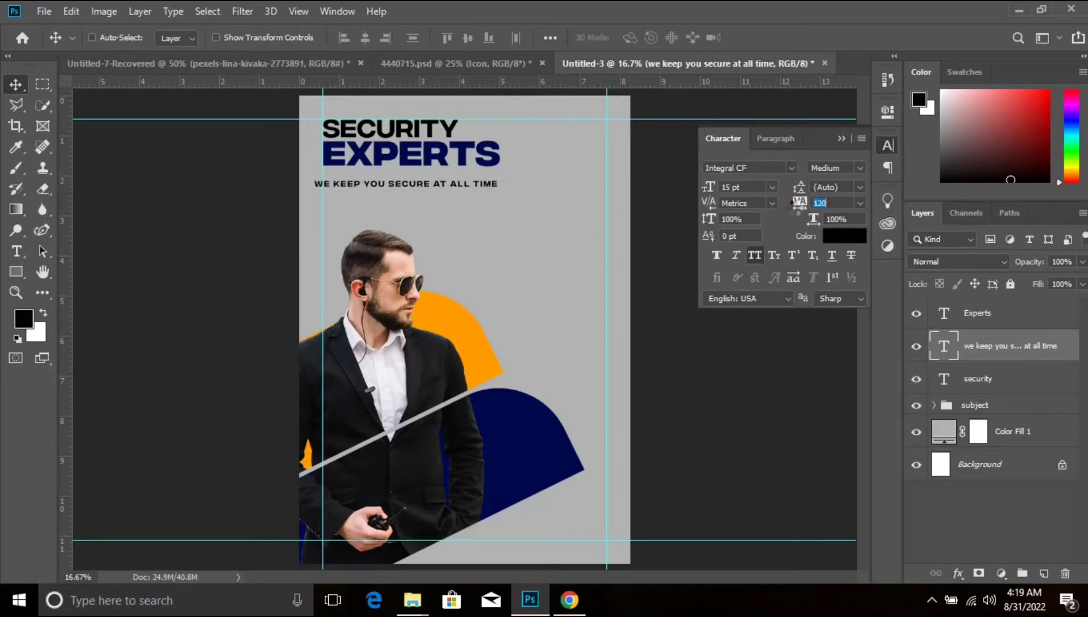
pyautogui.click(859, 168)
pyautogui.click(833, 184)
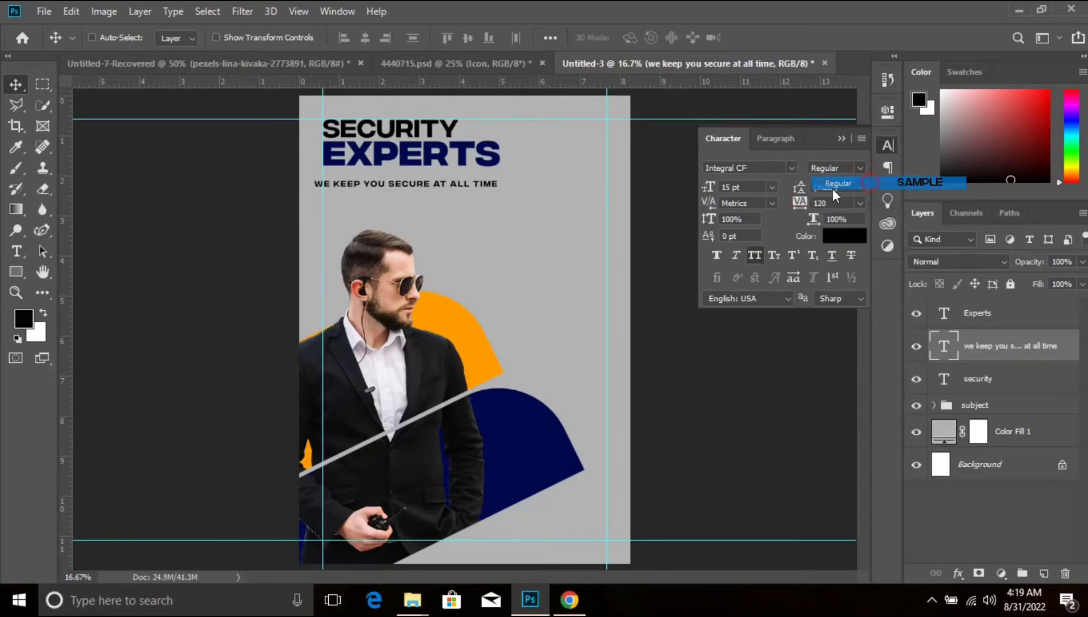
# - Place the tagline close beneath EXPERTS, reduce its tracking to 90, and nudge it to fit within the heading's width
pyautogui.moveTo(456, 187)
pyautogui.mouseDown()
pyautogui.moveTo(461, 179)
pyautogui.moveTo(461, 200)
pyautogui.moveTo(466, 176)
pyautogui.mouseUp()
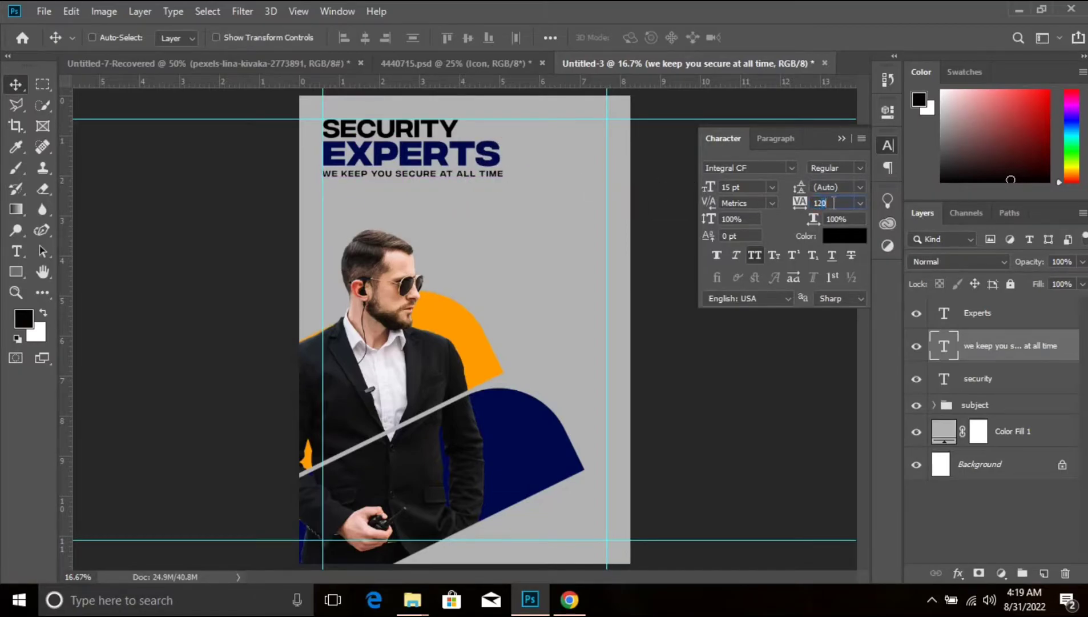
pyautogui.write('90')
pyautogui.press('Return')
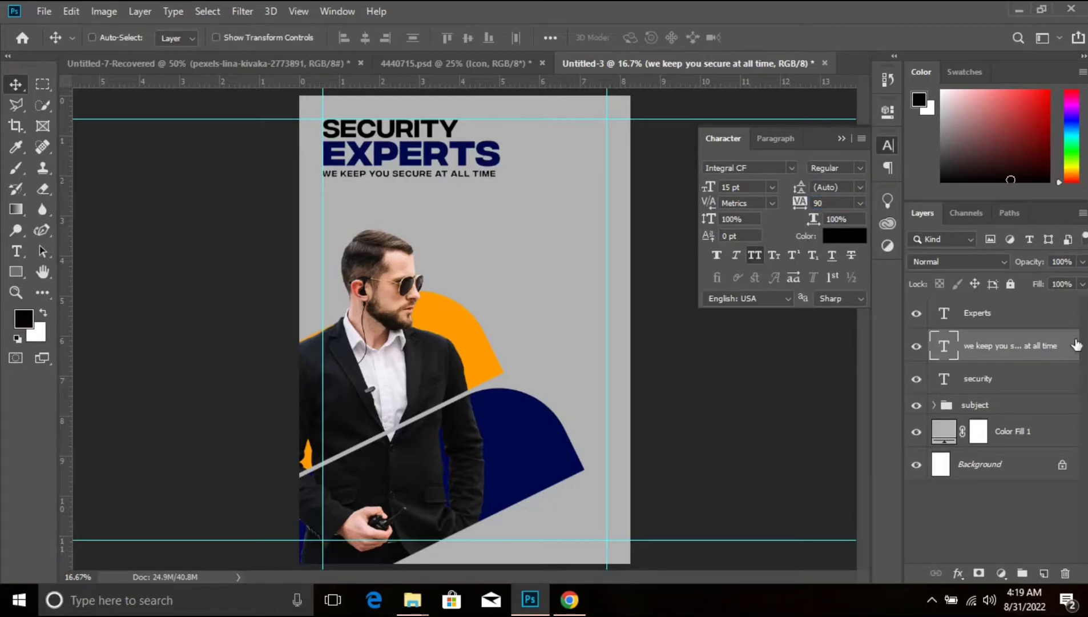
pyautogui.hotkey('shift', 'Right')
pyautogui.hotkey('shift', 'Right')
pyautogui.hotkey('shift', 'Right')
pyautogui.press('Down')
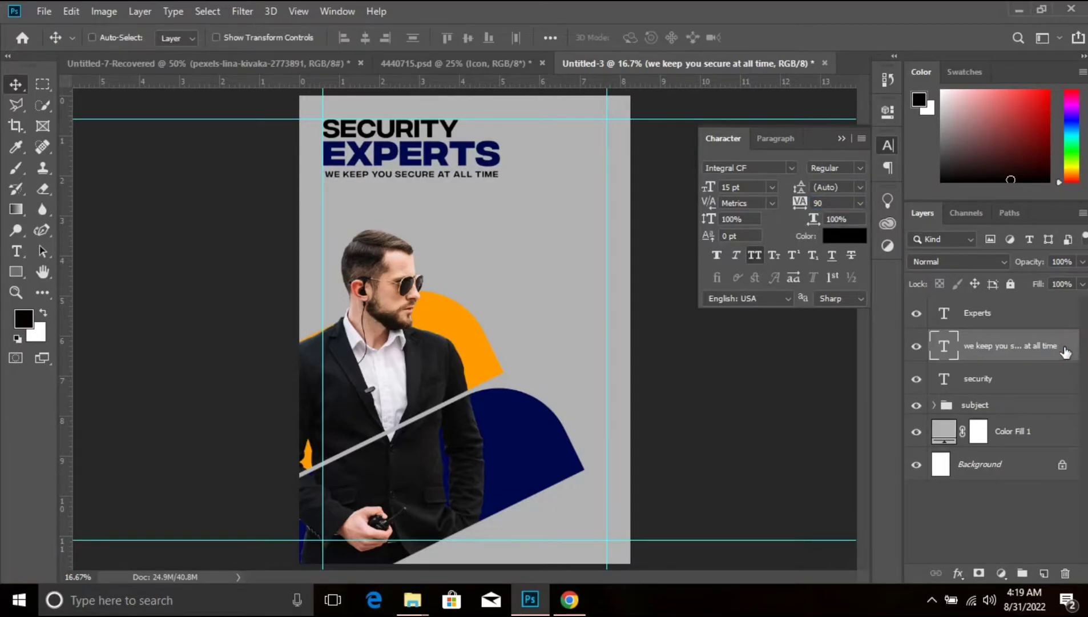
pyautogui.click(841, 138)
# - Draw a circle about 228 px wide on the grey background to the right of the man's head
pyautogui.click(16, 271)
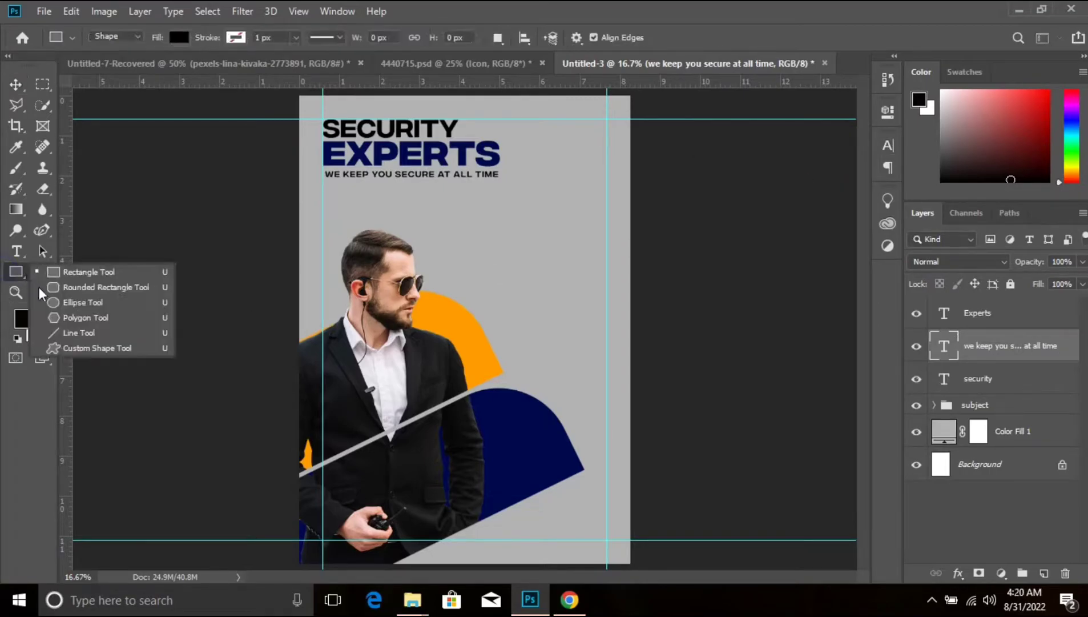
pyautogui.click(83, 302)
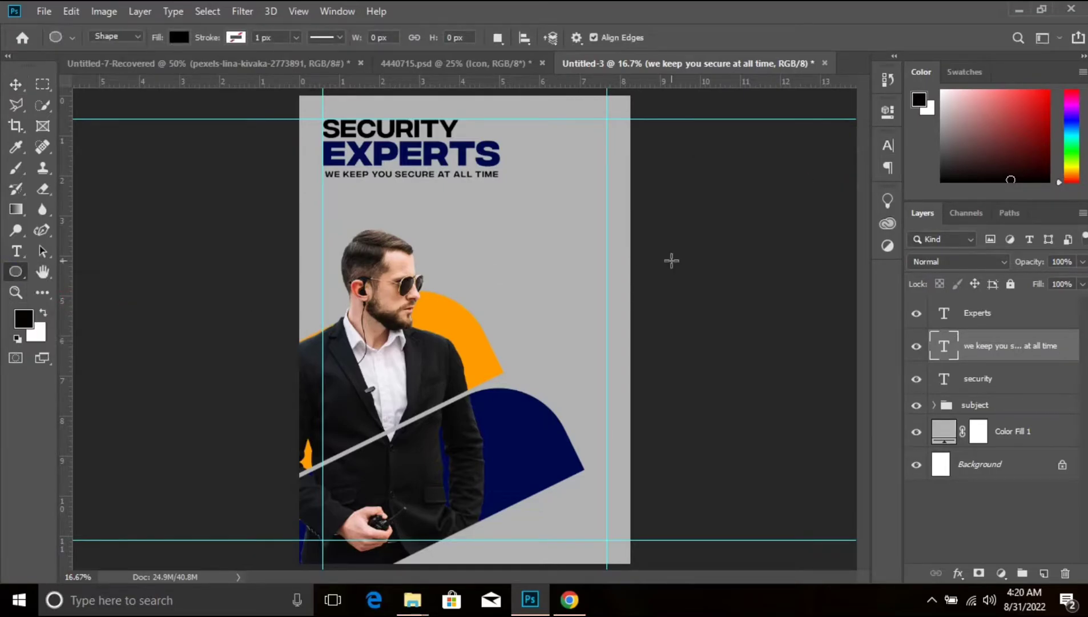
pyautogui.moveTo(508, 220); pyautogui.dragTo(540, 253)
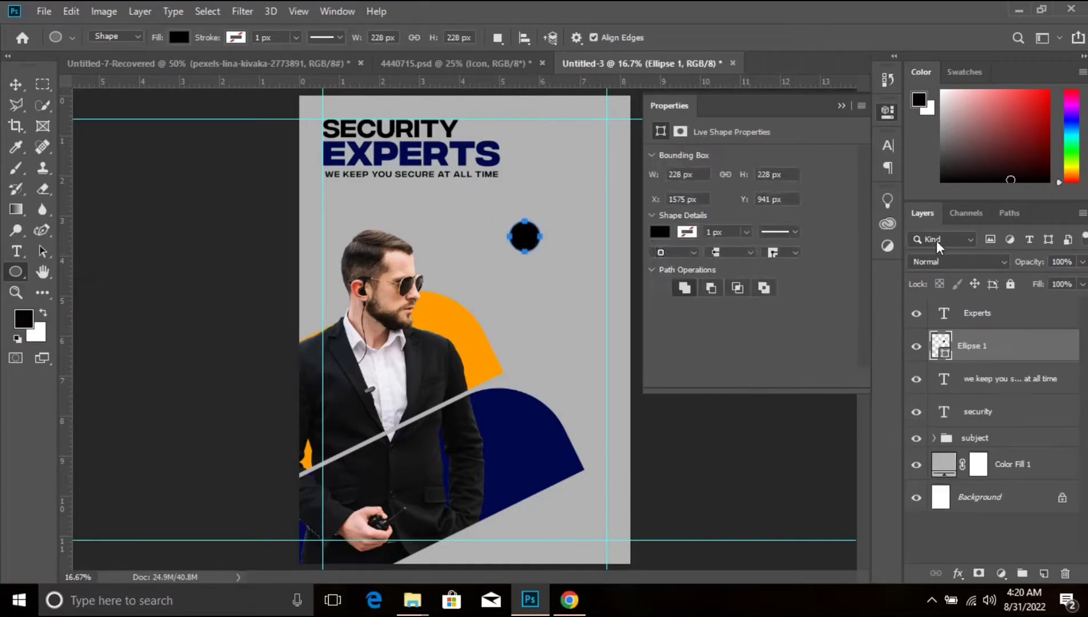
pyautogui.click(842, 106)
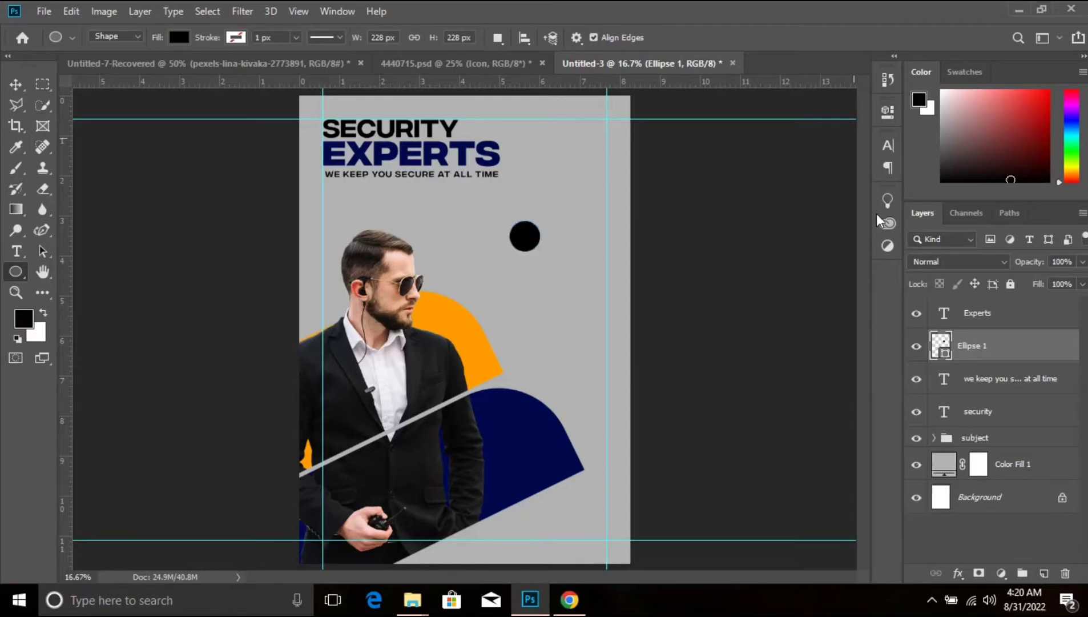
# - Fill the circle with dark blue (00094c) sampled from the blue shape behind the man
pyautogui.doubleClick(945, 350)
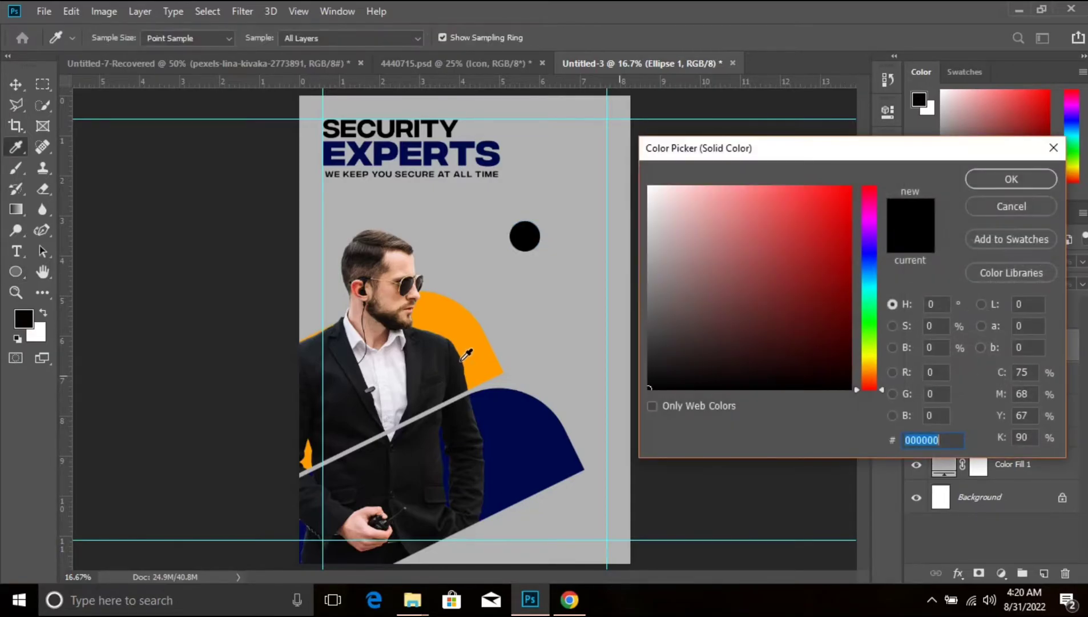
pyautogui.click(518, 408)
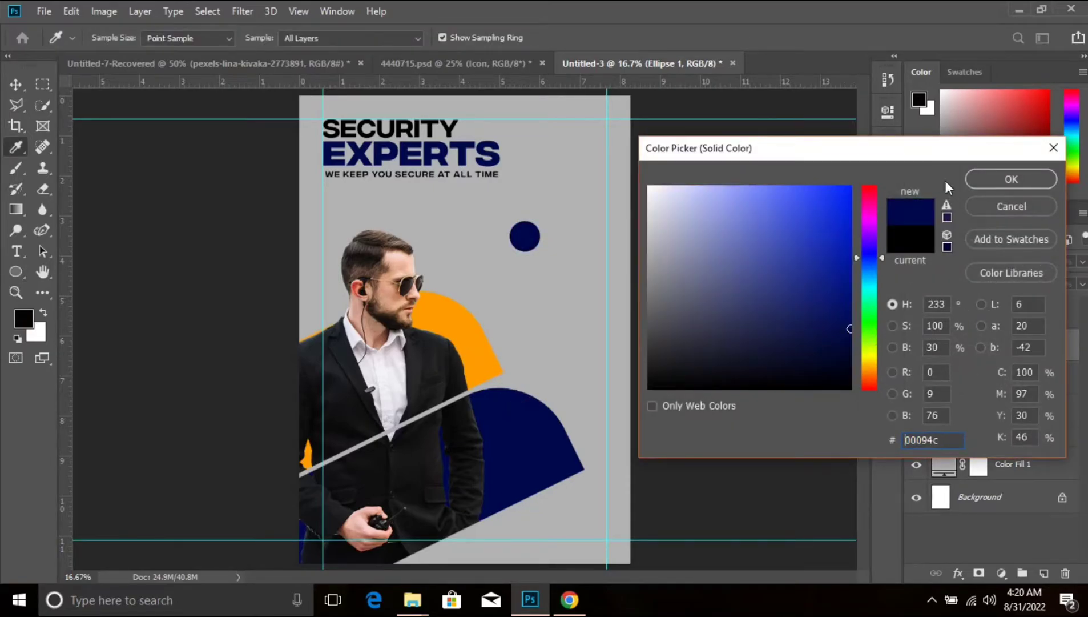
pyautogui.click(1035, 175)
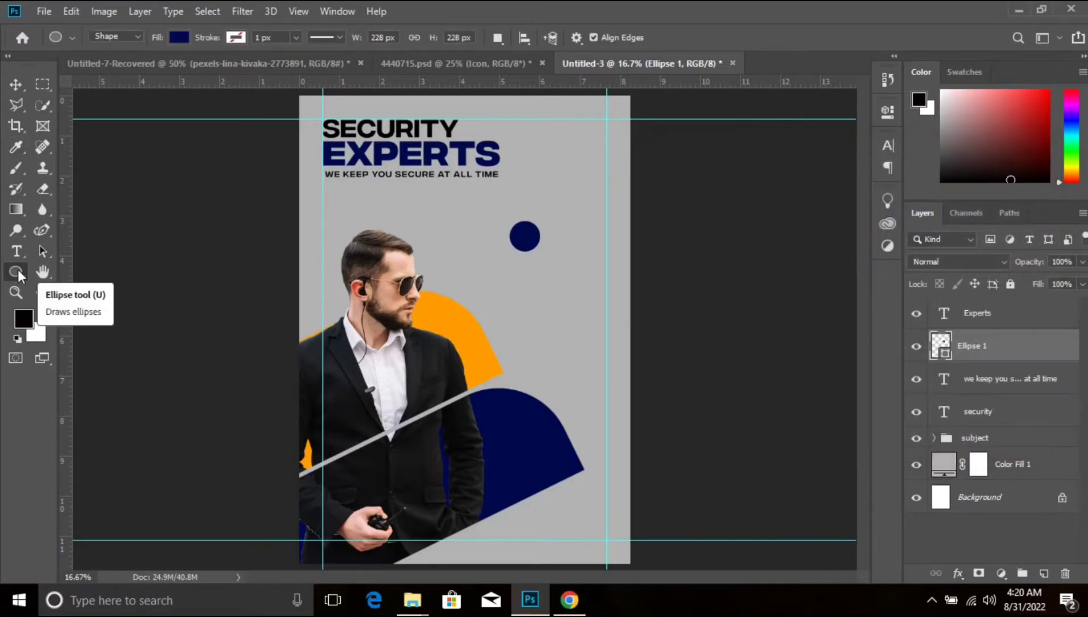
# - Add a double quotation mark as a text layer beneath the blue circle and scale it up to about 920%
pyautogui.click(16, 251)
pyautogui.click(512, 290)
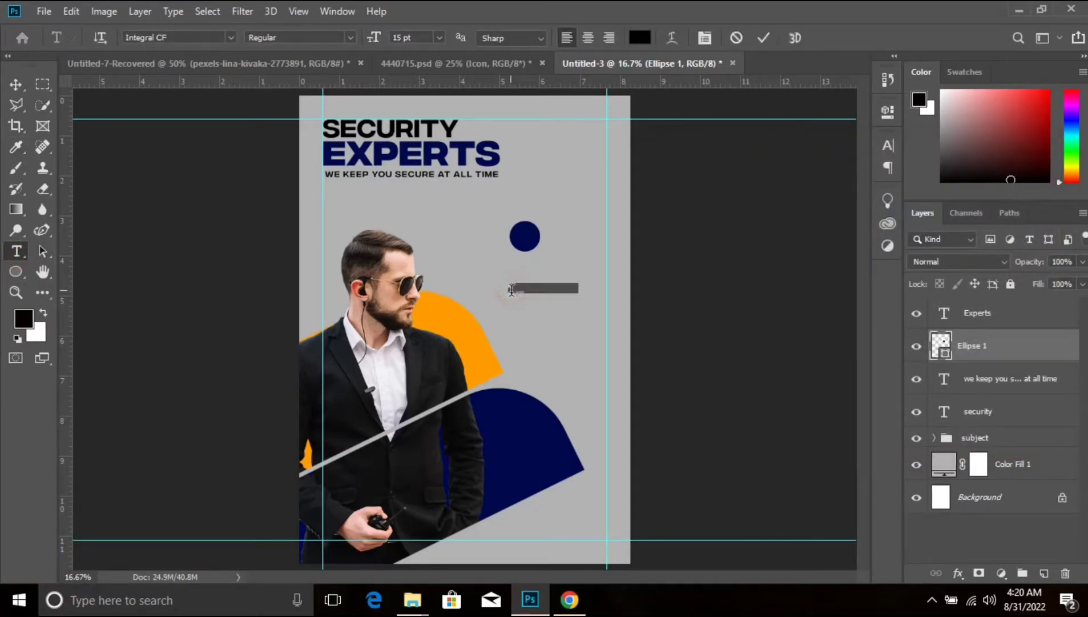
pyautogui.press('BackSpace')
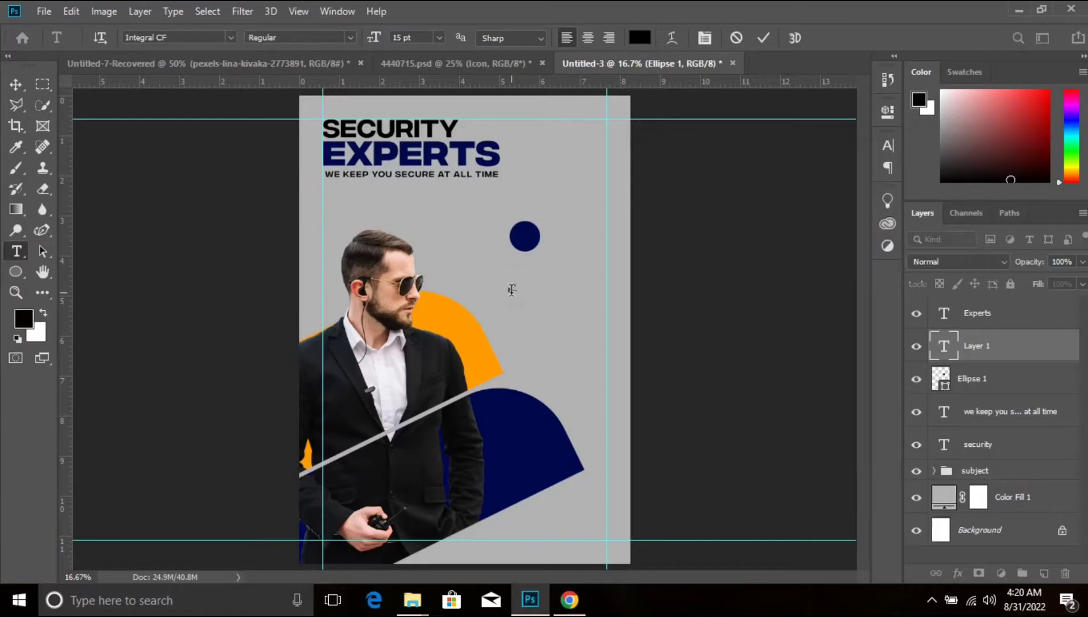
pyautogui.write('"')
pyautogui.click(770, 337)
pyautogui.hotkey('ctrl', 't')
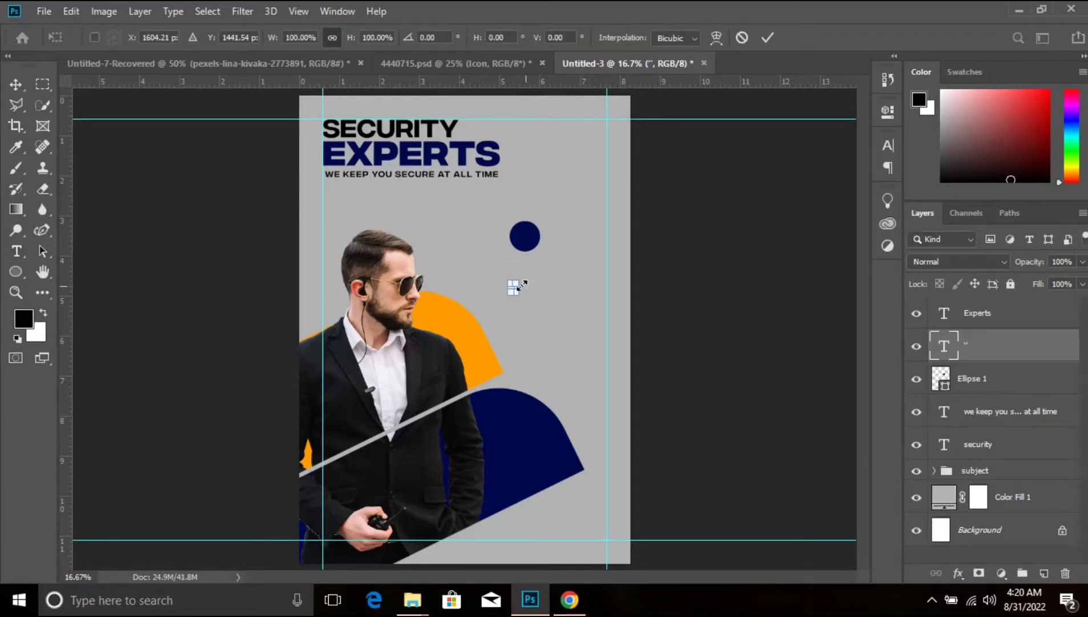
pyautogui.moveTo(515, 282); pyautogui.dragTo(566, 256)
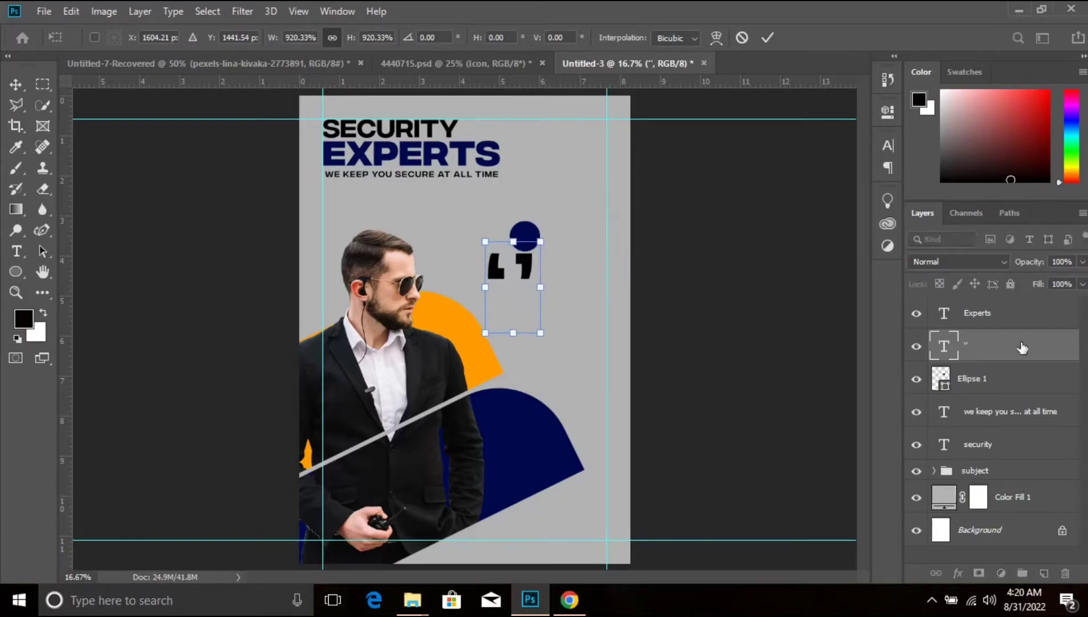
pyautogui.press('Return')
pyautogui.press('Return')
# - Edit the quotation text so it holds only two closing marks, and set its tracking to 0
pyautogui.doubleClick(943, 345)
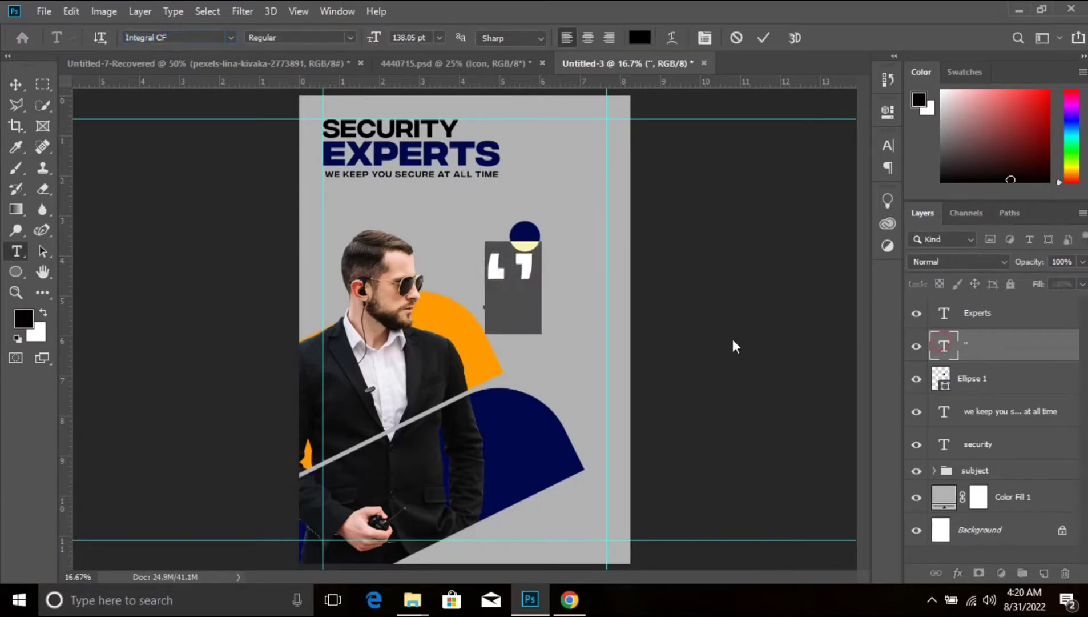
pyautogui.click(548, 271)
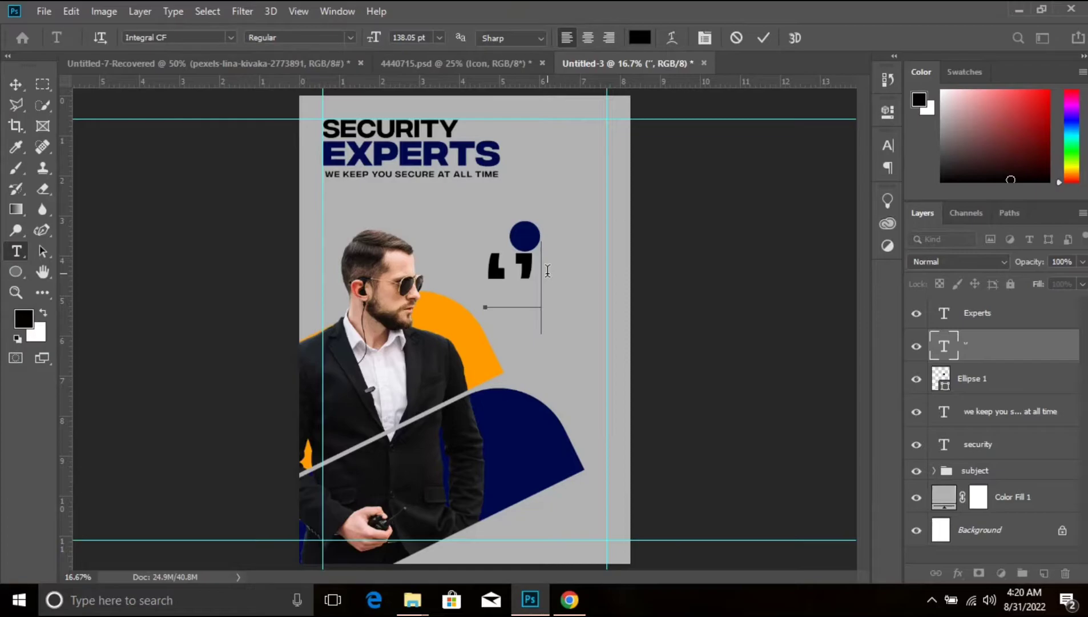
pyautogui.write("'")
pyautogui.press('Left')
pyautogui.press('Left')
pyautogui.press('BackSpace')
pyautogui.hotkey('ctrl', 'Return')
pyautogui.click(882, 148)
pyautogui.click(822, 203)
pyautogui.press('Return')
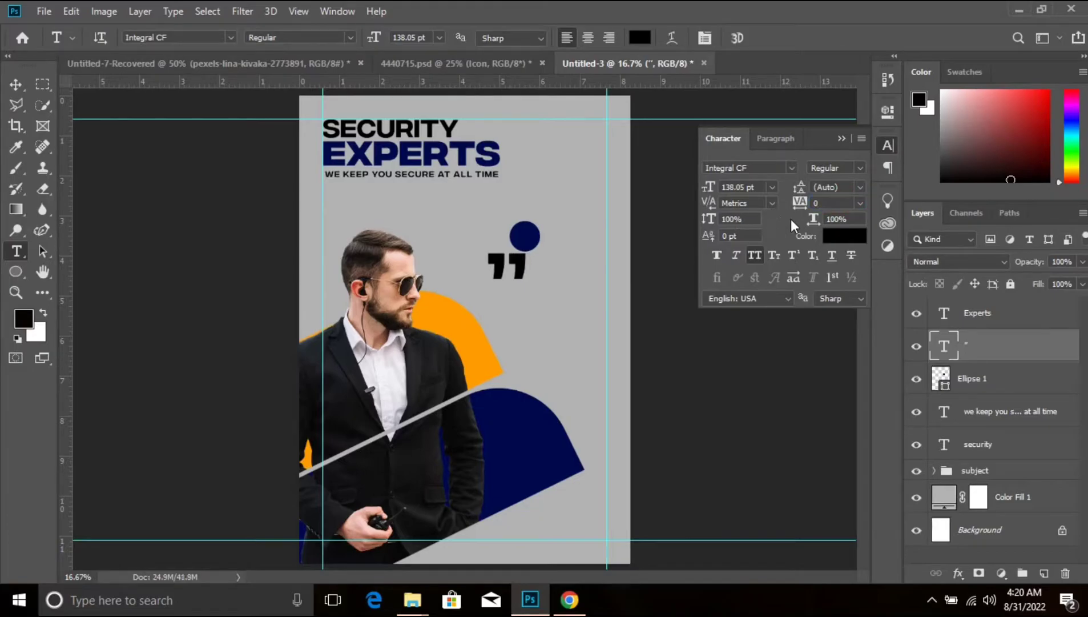
# - Move the quotation marks onto the blue circle and scale them down to about 83 pt so they fit centred inside it
pyautogui.click(15, 84)
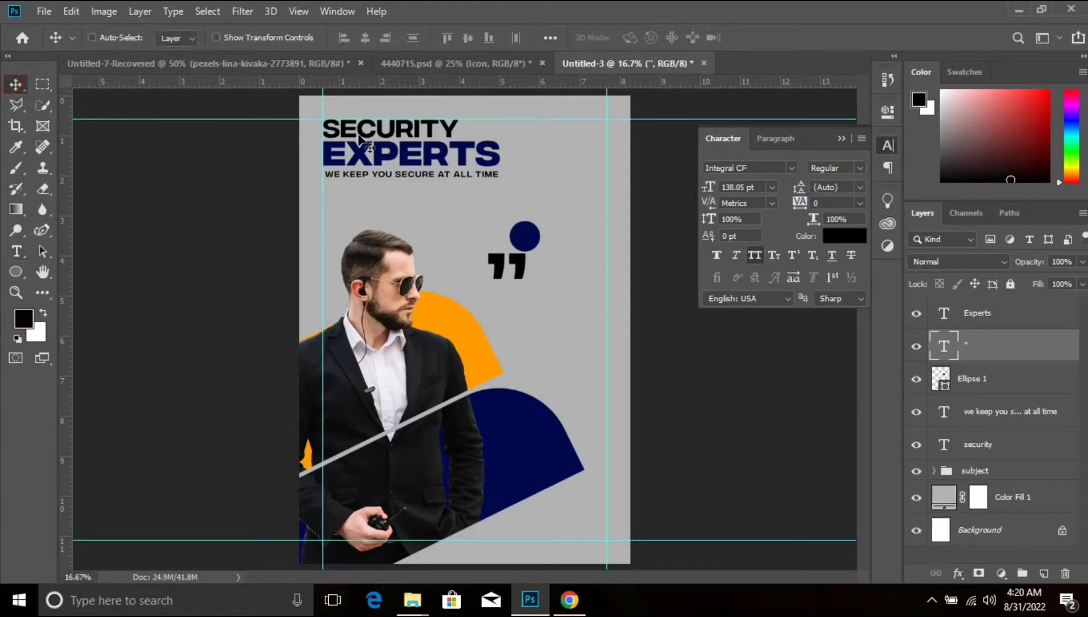
pyautogui.moveTo(491, 255); pyautogui.dragTo(508, 230)
pyautogui.hotkey('ctrl', 't')
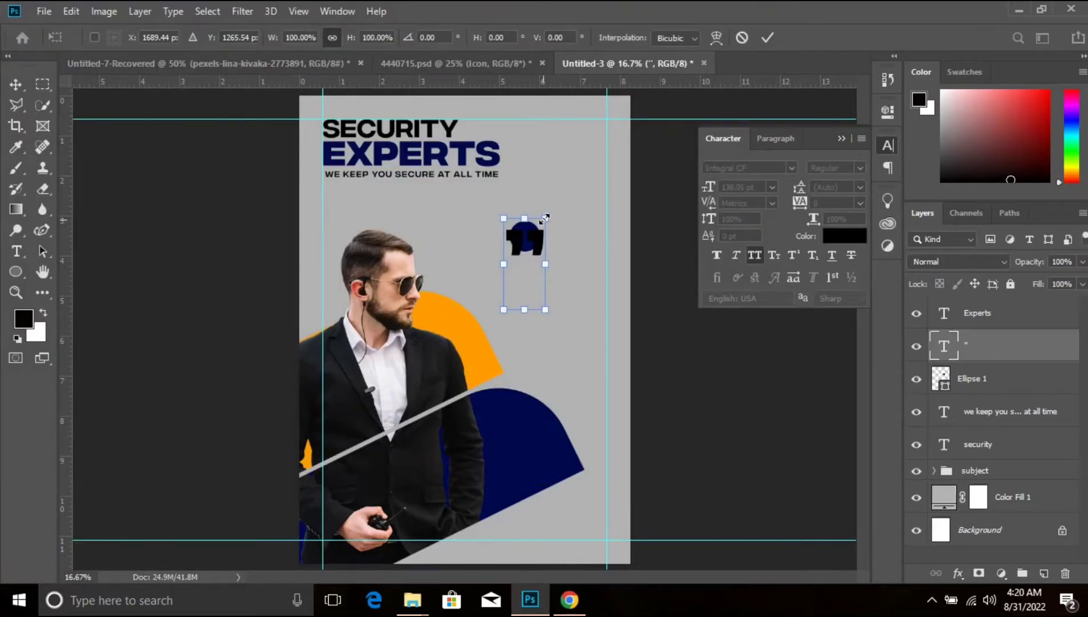
pyautogui.moveTo(545, 219); pyautogui.dragTo(522, 242)
pyautogui.press('Left')
pyautogui.press('Left')
pyautogui.press('Return')
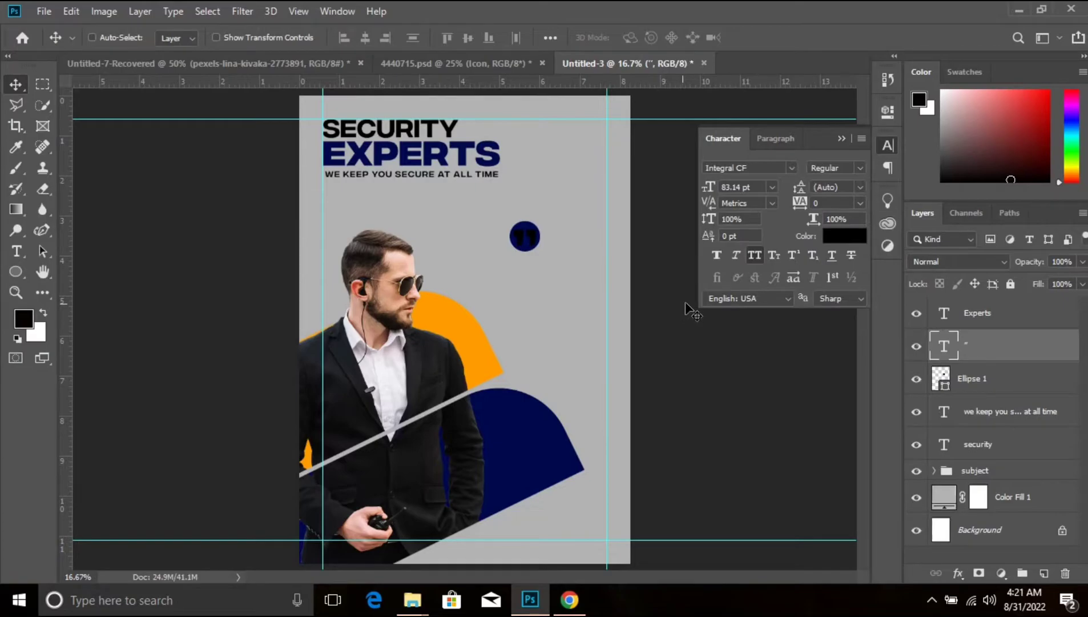
# - Colour the quotation marks light grey (b2b2b2), sampled from the flyer background
pyautogui.click(844, 236)
pyautogui.click(566, 290)
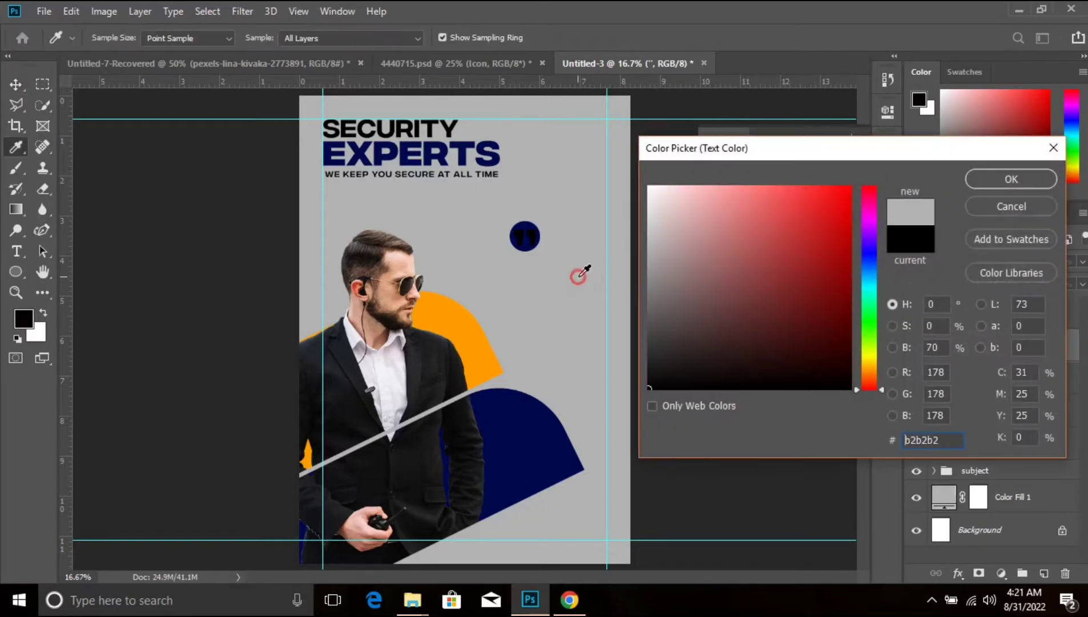
pyautogui.click(1036, 182)
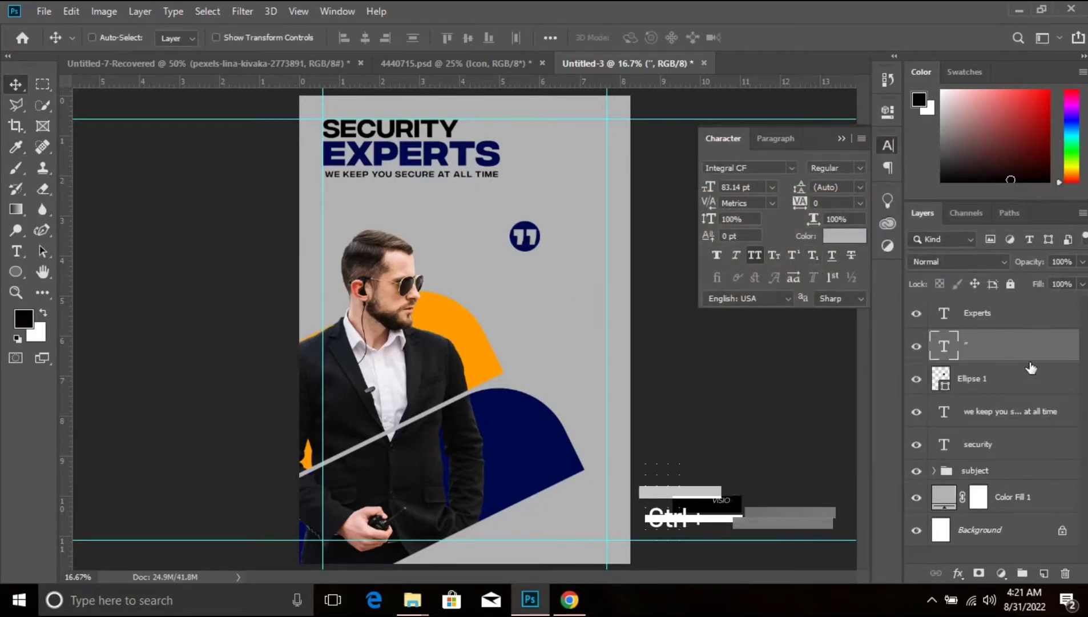
# - Enlarge the blue circle around the quotation marks to about 132%, keeping it centred
pyautogui.click(1025, 381)
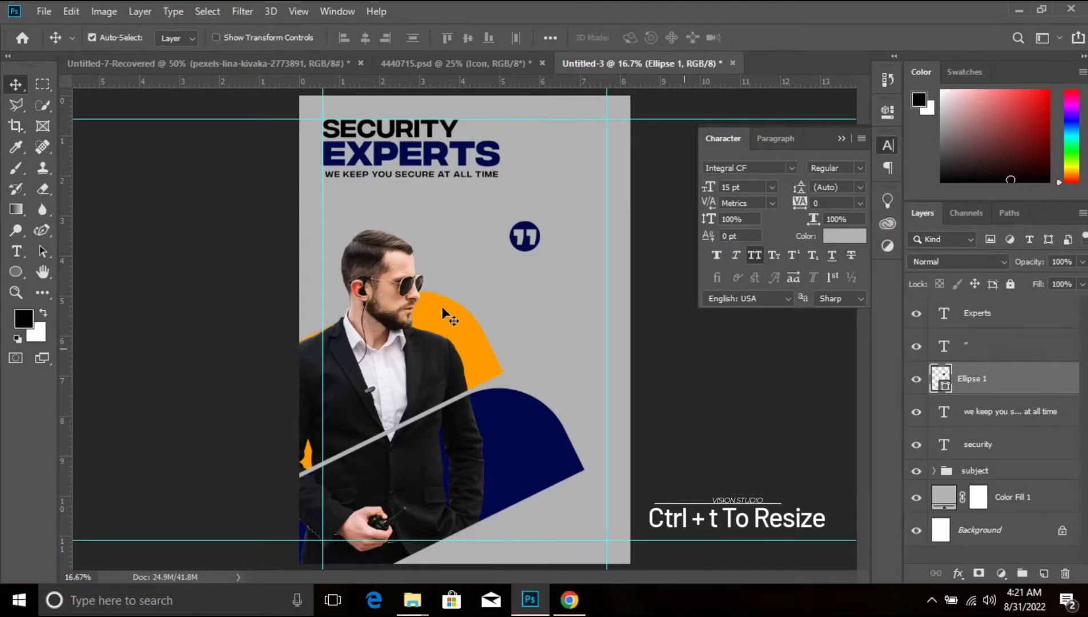
pyautogui.hotkey('ctrl', 't')
pyautogui.moveTo(544, 222); pyautogui.dragTo(547, 216)
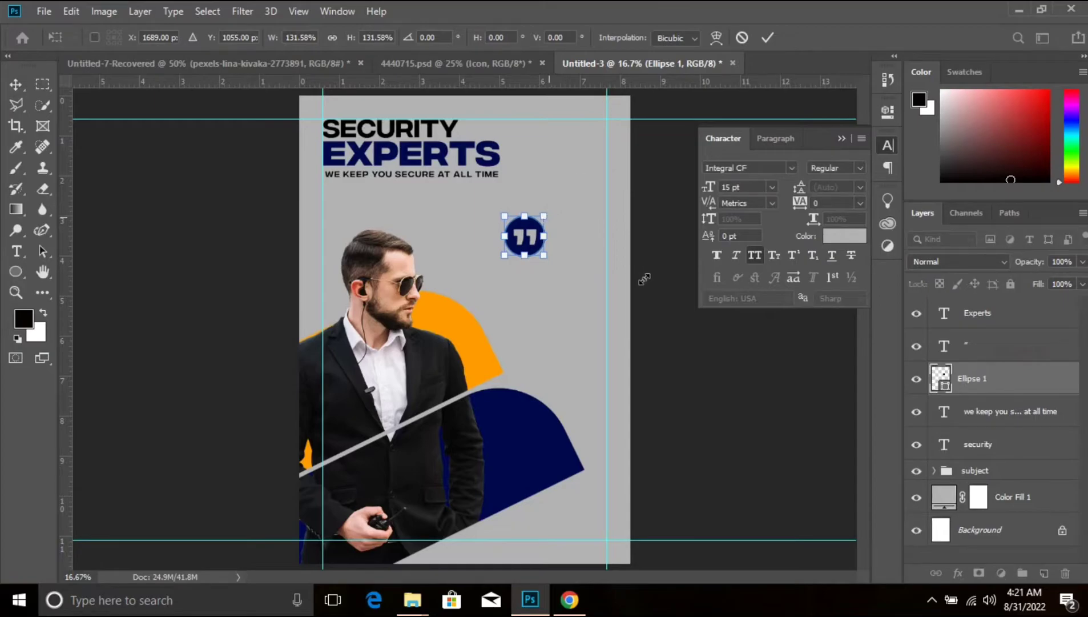
pyautogui.press('Return')
# - Scale the circle and quotation marks down together and place them against the right margin guide, level with the man's head
pyautogui.keyDown('ctrl'); pyautogui.click(977, 345); pyautogui.keyUp('ctrl')
pyautogui.hotkey('ctrl', 't')
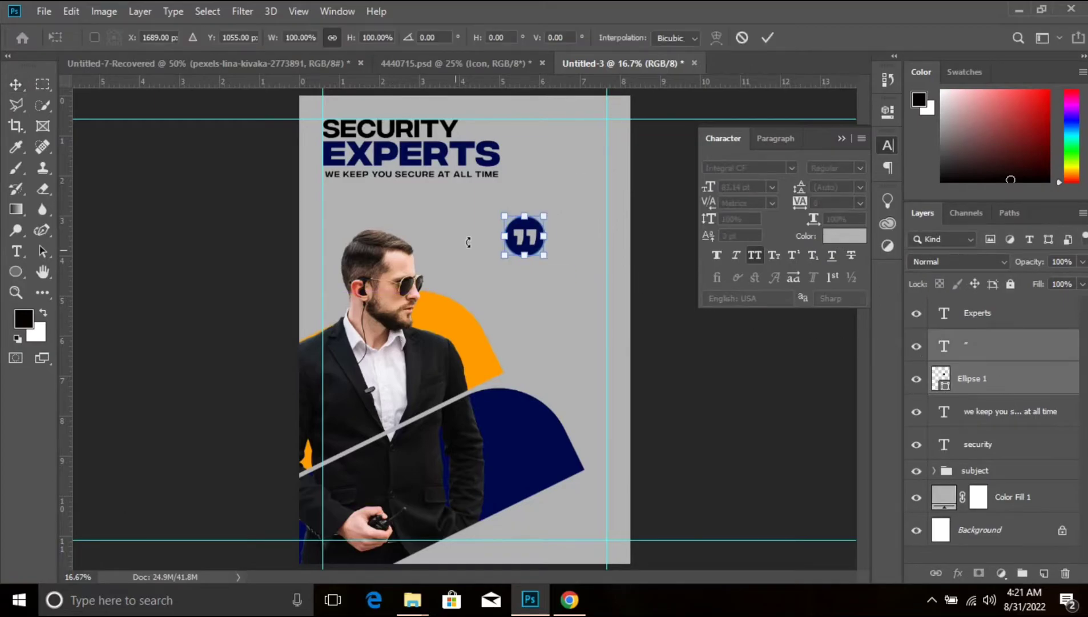
pyautogui.moveTo(546, 215); pyautogui.dragTo(616, 268)
pyautogui.press('Return')
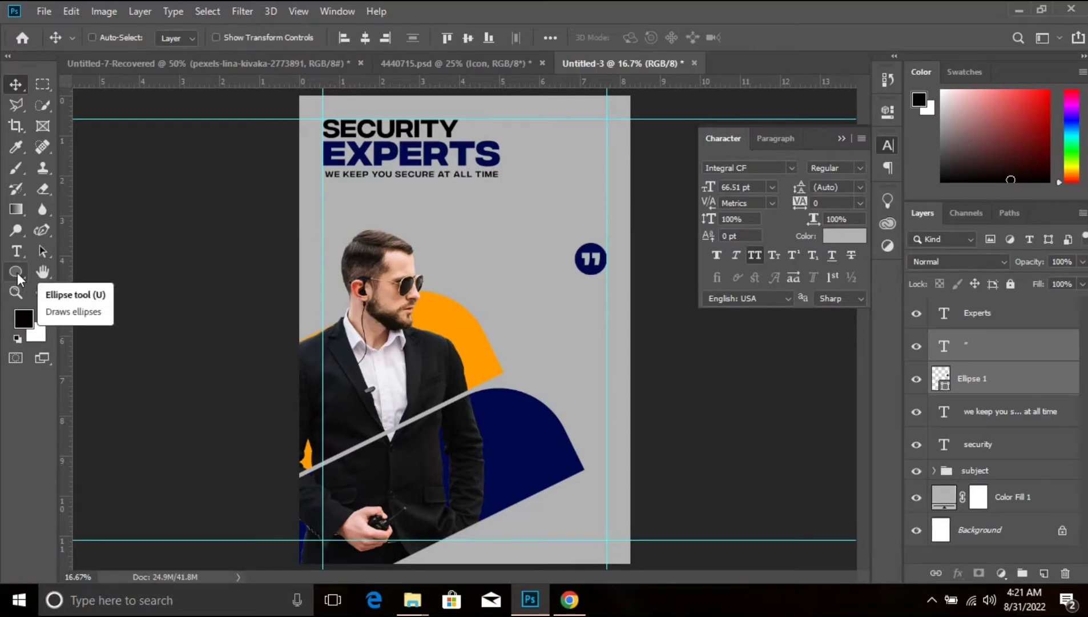
# - Add a paragraph text box of lorem ipsum beneath the quote icon, ending at the right margin guide, and colour it black (000000)
pyautogui.click(16, 251)
pyautogui.moveTo(478, 279); pyautogui.dragTo(608, 349)
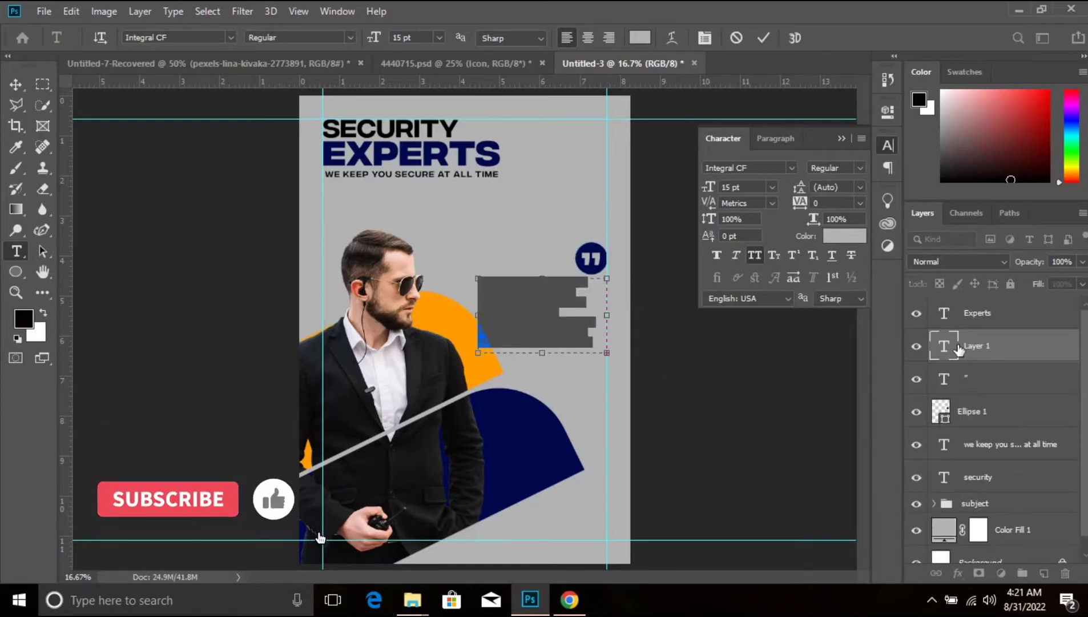
pyautogui.click(845, 236)
pyautogui.write('000000')
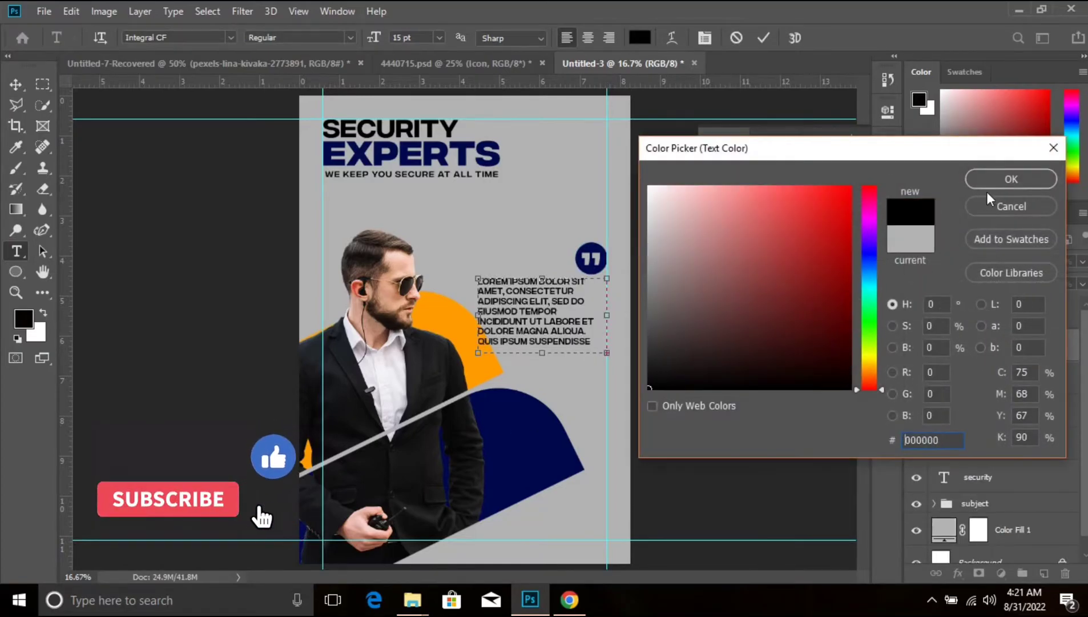
pyautogui.click(1014, 179)
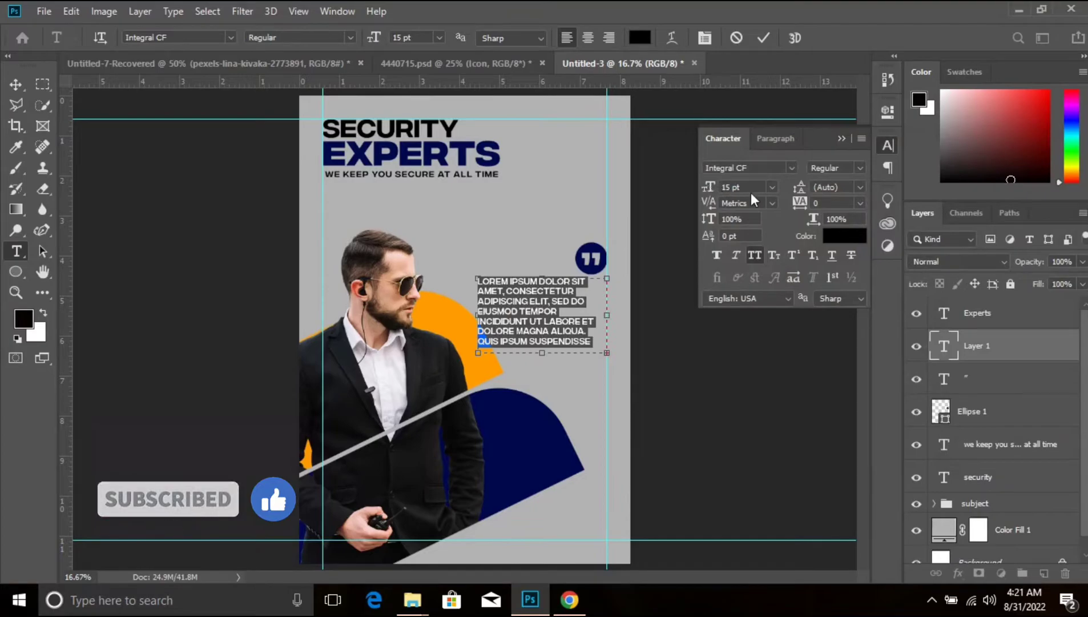
# - Right-align the lorem ipsum paragraph and set its font size to 9 pt
pyautogui.click(860, 168)
pyautogui.click(864, 177)
pyautogui.click(759, 143)
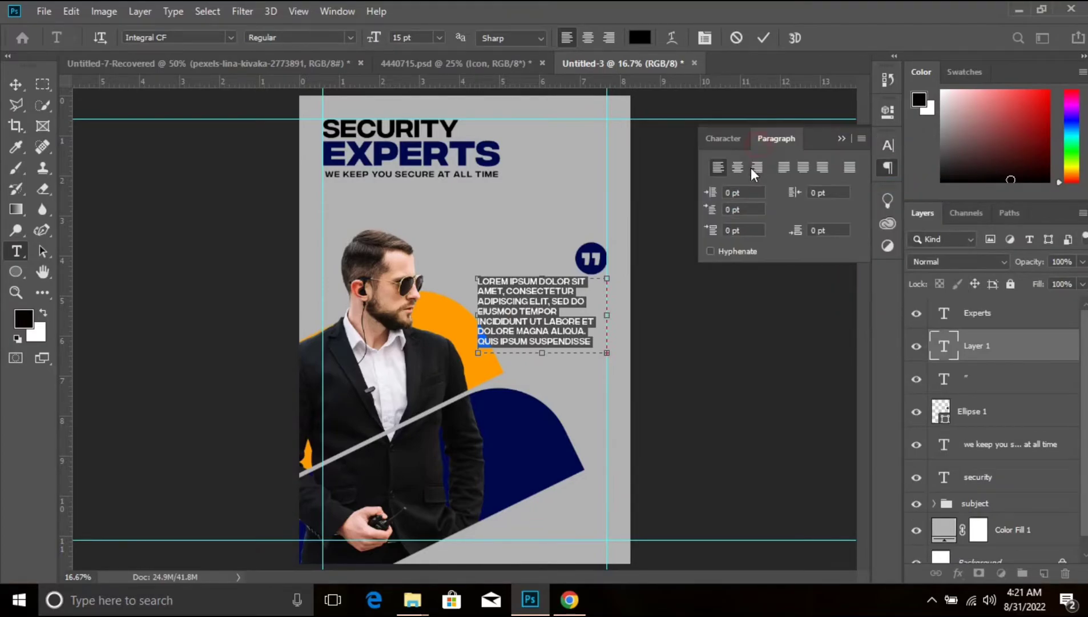
pyautogui.click(762, 166)
pyautogui.click(731, 142)
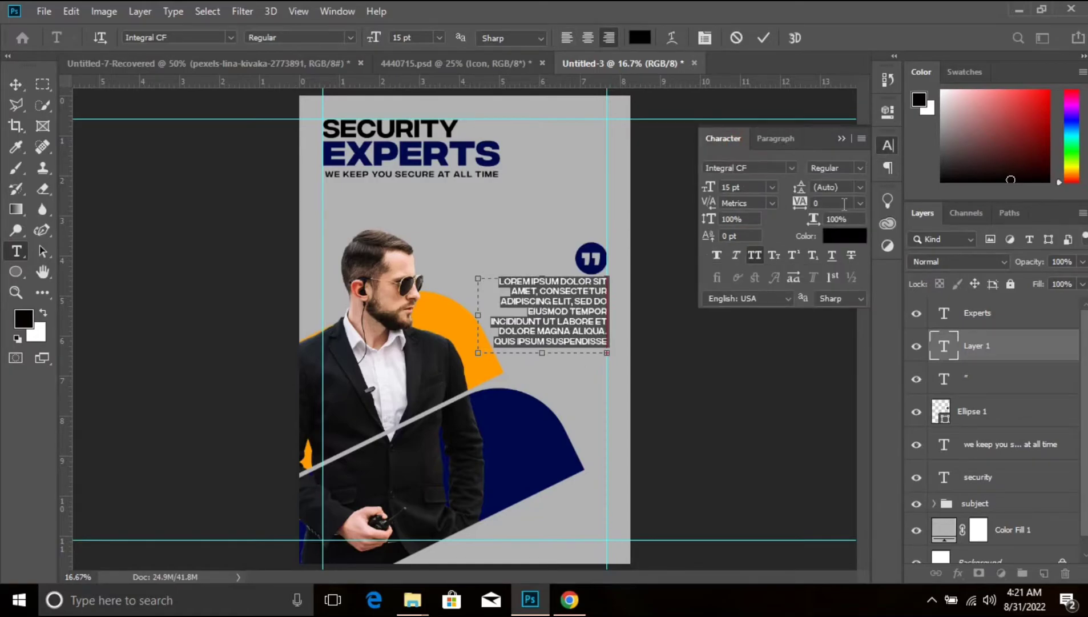
pyautogui.moveTo(711, 190); pyautogui.dragTo(705, 191)
pyautogui.click(843, 139)
pyautogui.click(1053, 357)
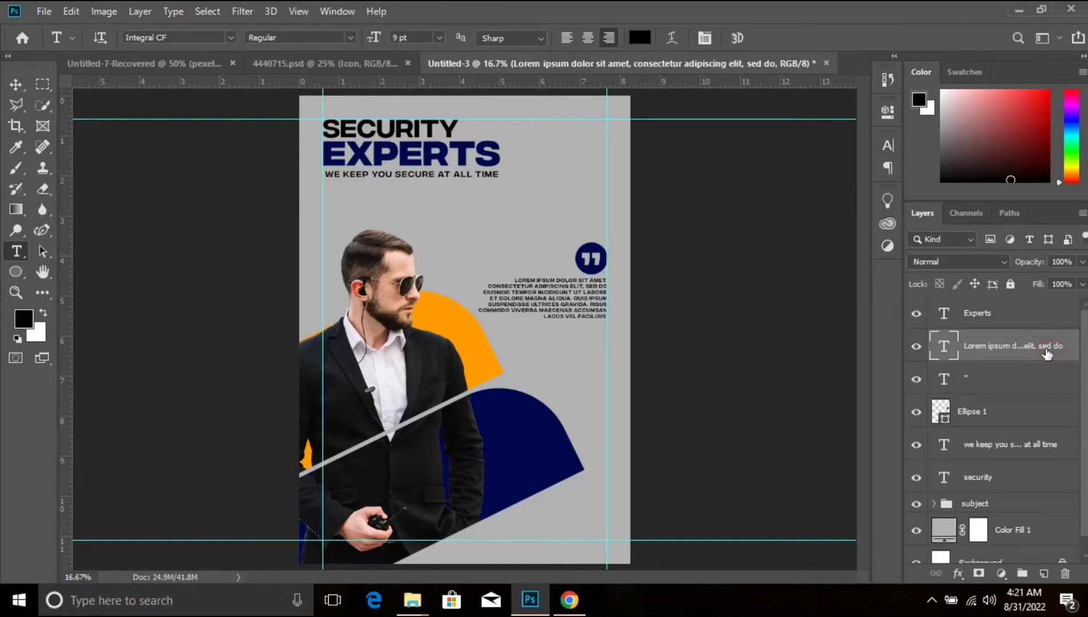
# - Draw a horizontal line 6 px thick and about 838 px long beneath the paragraph, ending at the right margin guide
pyautogui.click(16, 271)
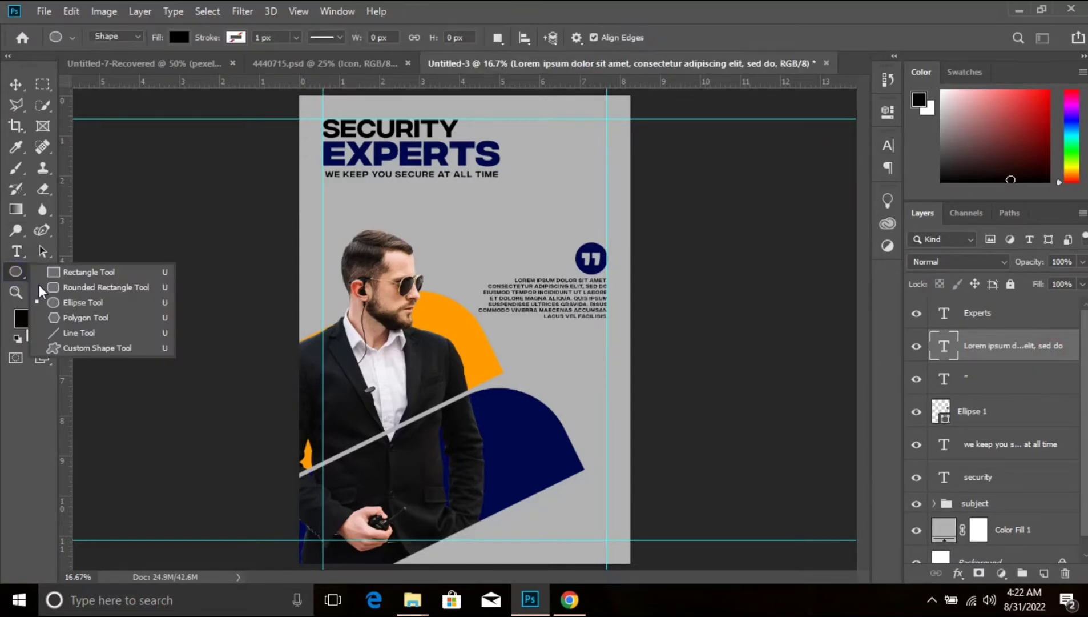
pyautogui.click(68, 334)
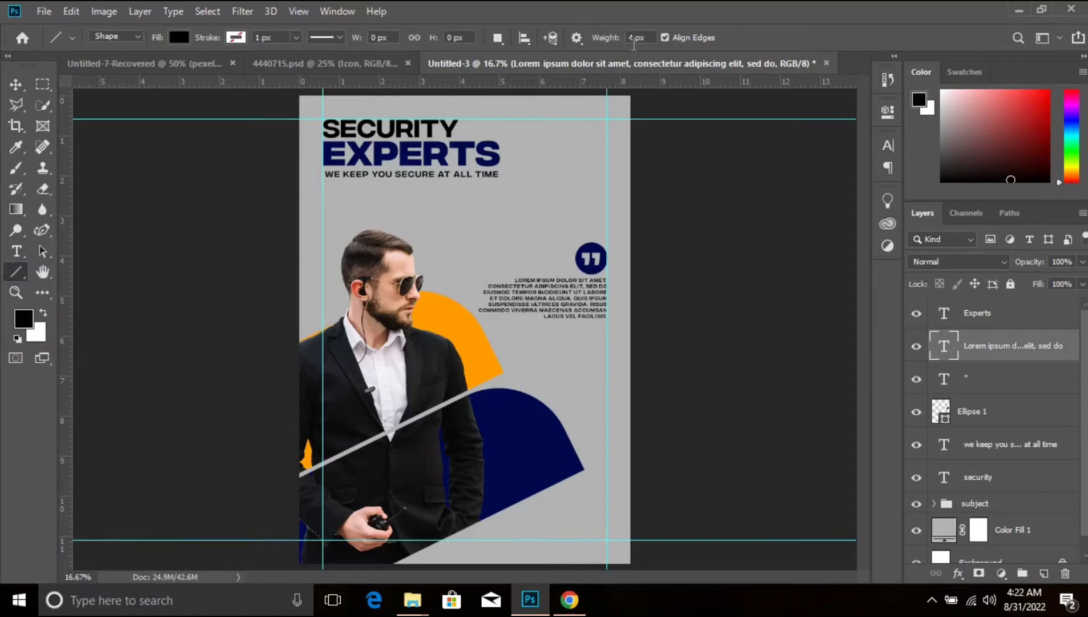
pyautogui.click(648, 37)
pyautogui.moveTo(496, 325); pyautogui.dragTo(607, 333)
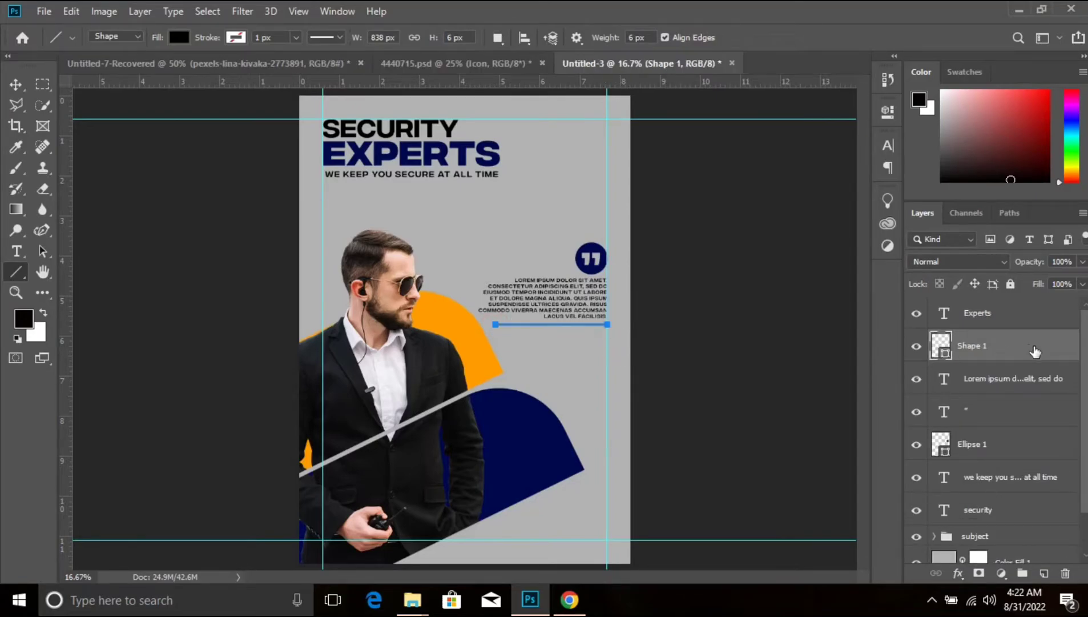
# - Recolour the line beneath the paragraph dark blue, sampled from the blue shape behind the man
pyautogui.click(978, 353)
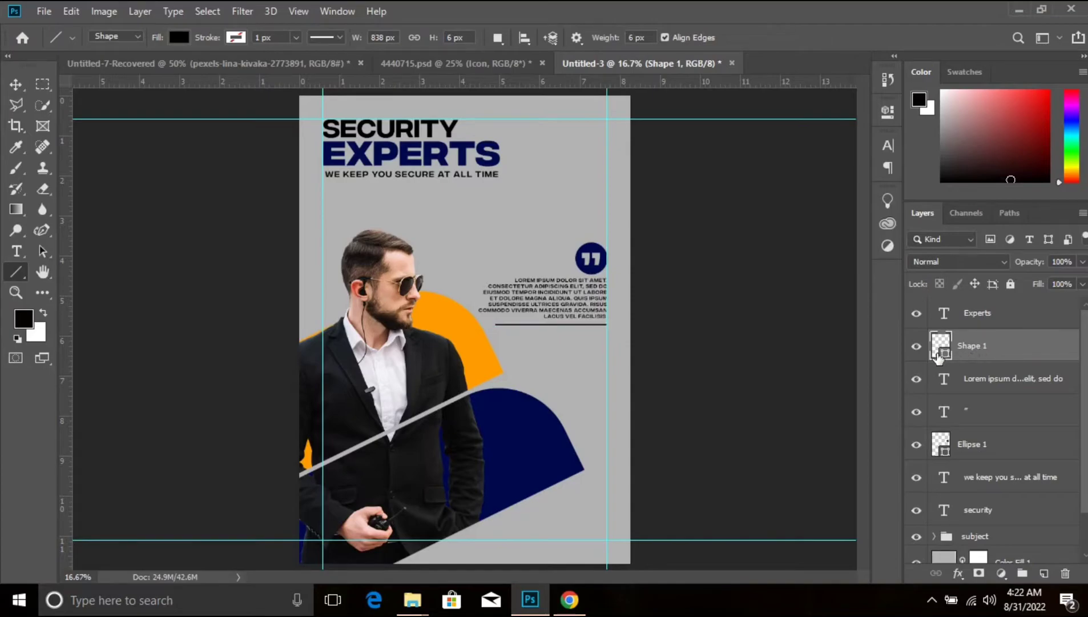
pyautogui.doubleClick(945, 357)
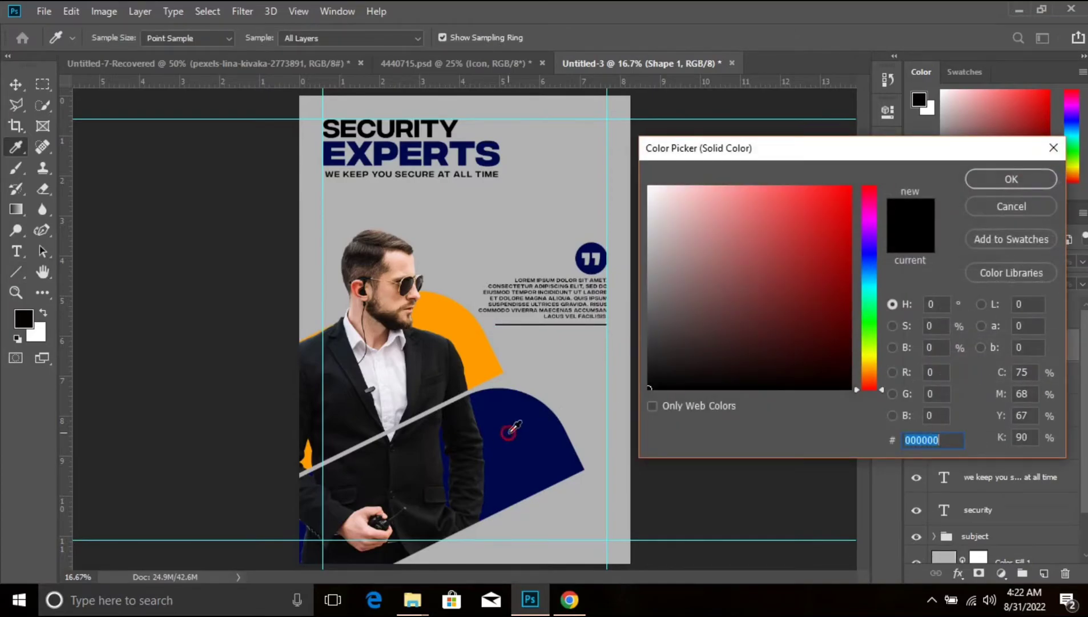
pyautogui.click(510, 432)
pyautogui.click(1011, 179)
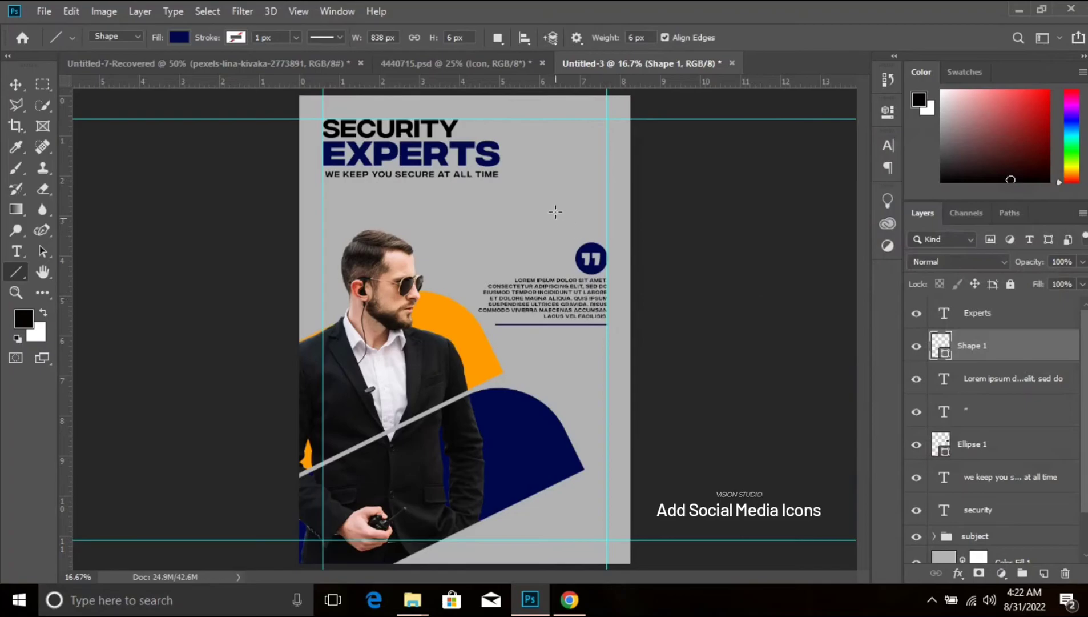
# - Paste the social media icon group, enlarge it and place it beneath the divider line, ending at the right margin guide
pyautogui.hotkey('ctrl', 'v')
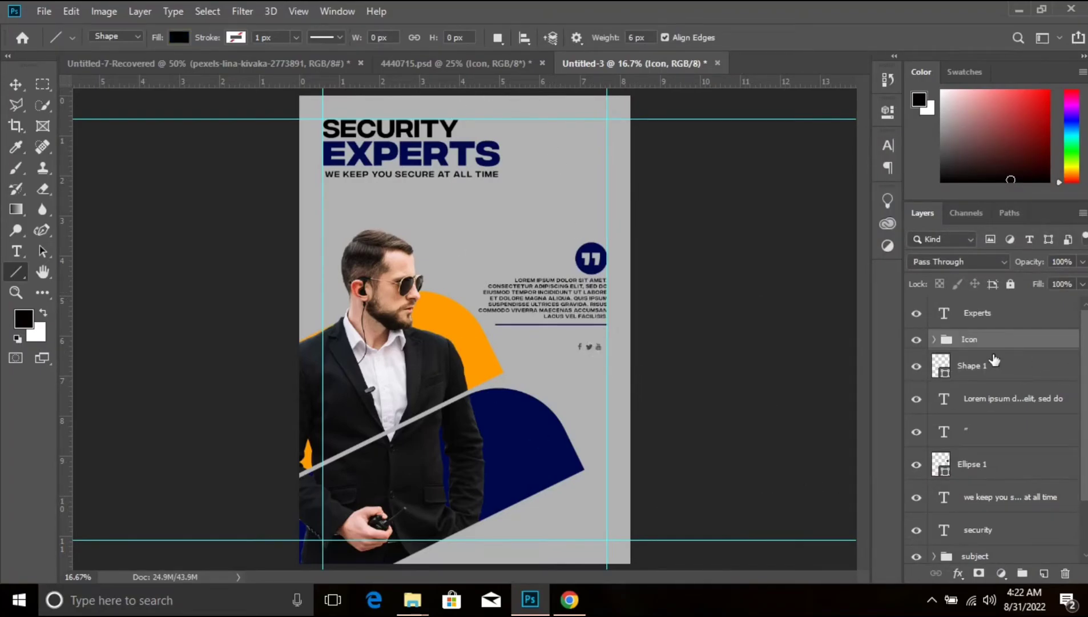
pyautogui.hotkey('ctrl', 't')
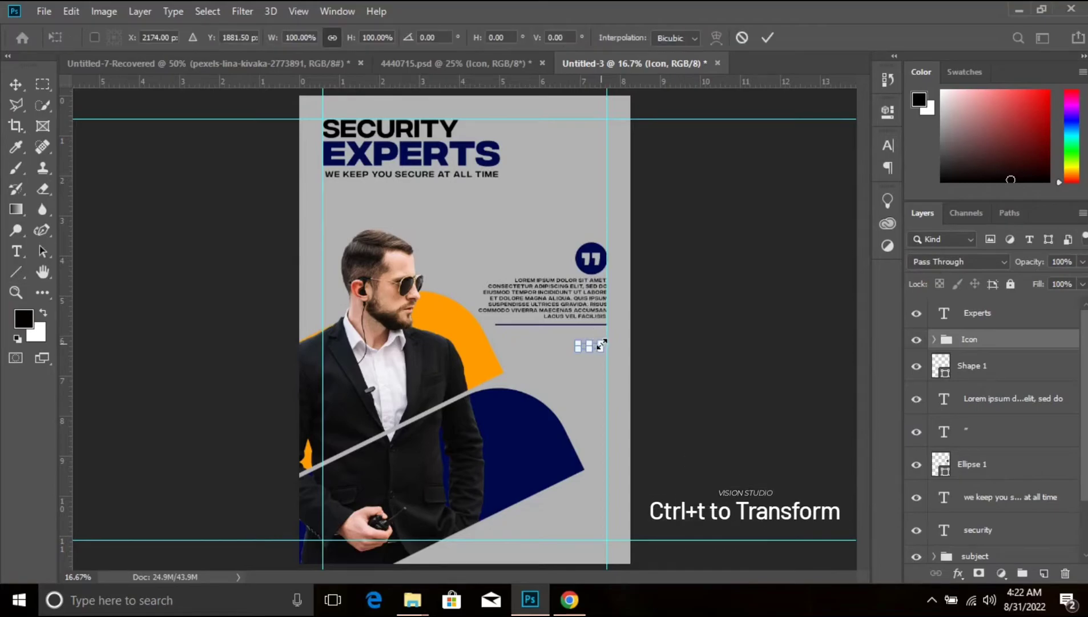
pyautogui.moveTo(603, 342); pyautogui.dragTo(628, 330)
pyautogui.press('Return')
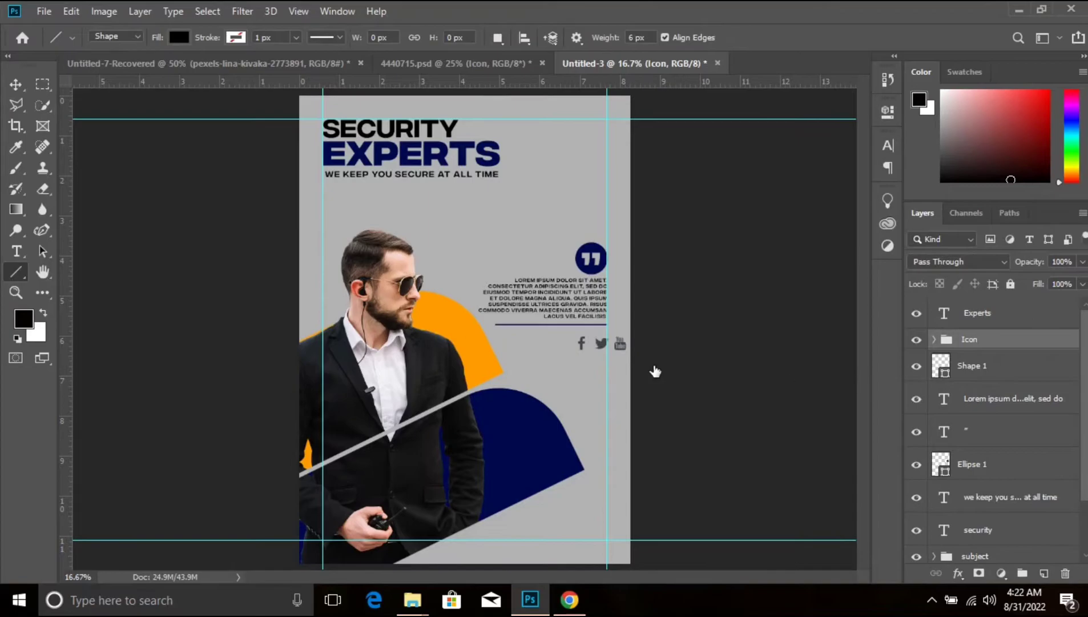
pyautogui.press('v')
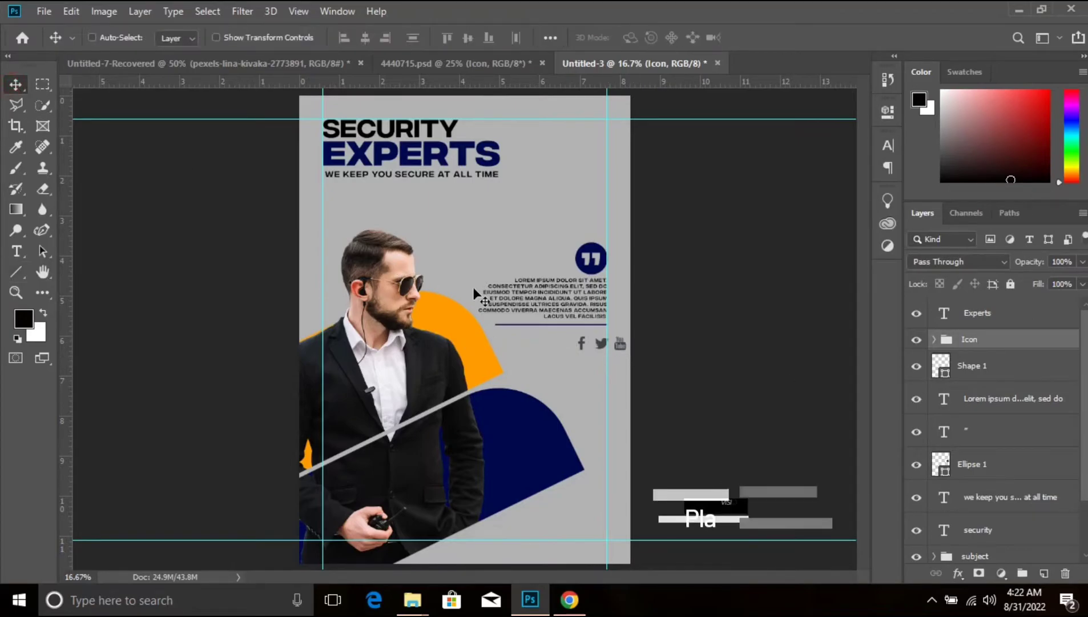
pyautogui.moveTo(581, 346); pyautogui.dragTo(560, 348)
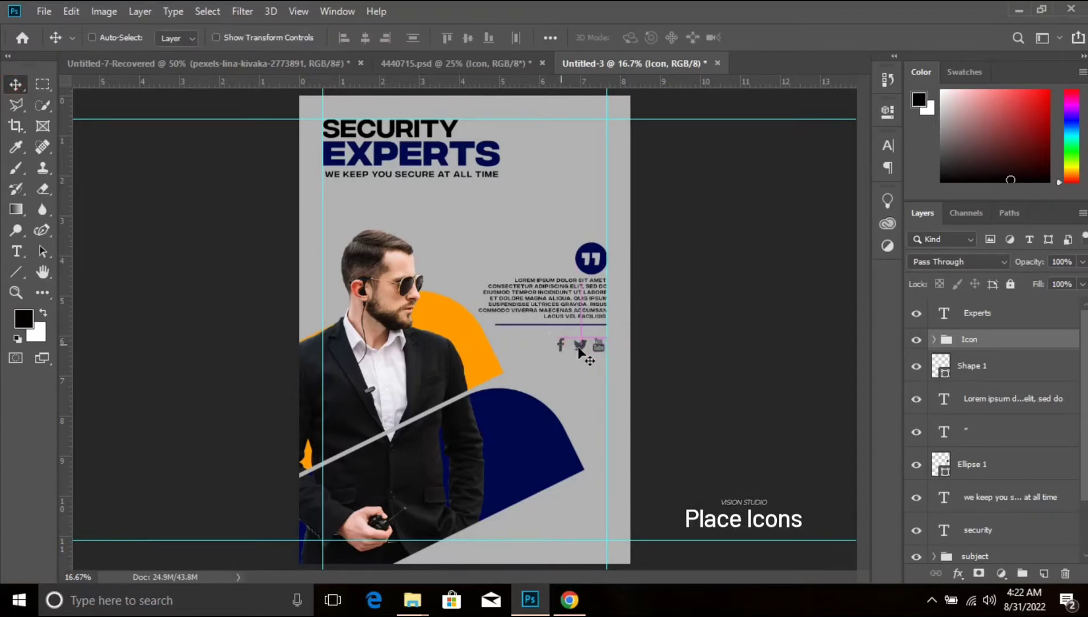
# - Stack the YouTube, Twitter and Facebook icons vertically in the page's top-right corner, against the margin guides
pyautogui.click(993, 339)
pyautogui.click(934, 339)
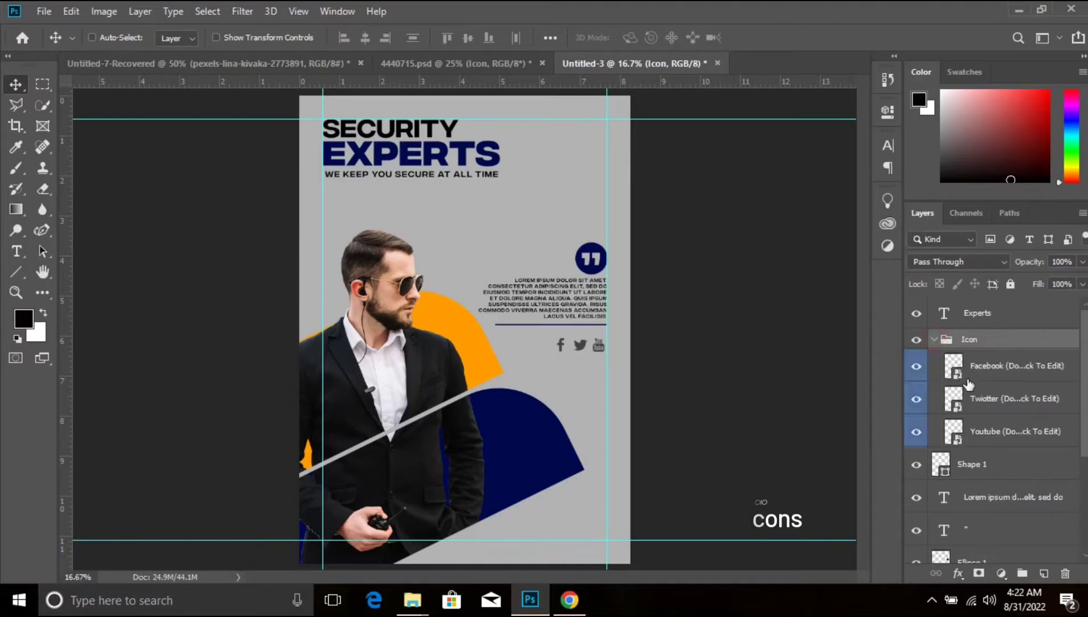
pyautogui.click(1029, 437)
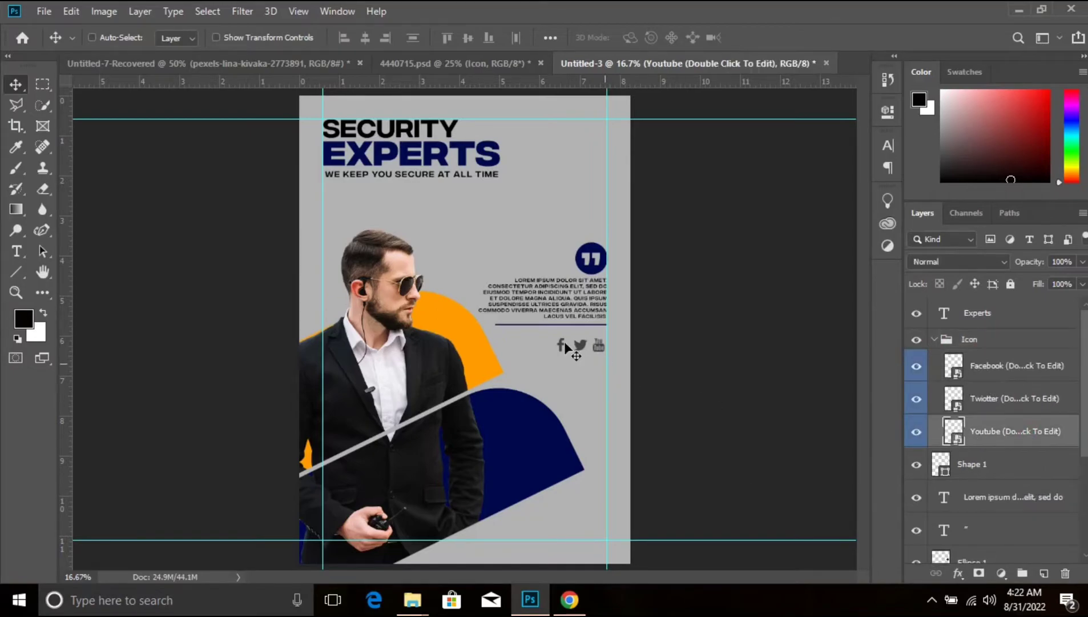
pyautogui.moveTo(599, 345); pyautogui.dragTo(603, 86)
pyautogui.click(1019, 399)
pyautogui.moveTo(580, 345); pyautogui.dragTo(594, 139)
pyautogui.click(1045, 371)
pyautogui.moveTo(561, 345); pyautogui.dragTo(604, 167)
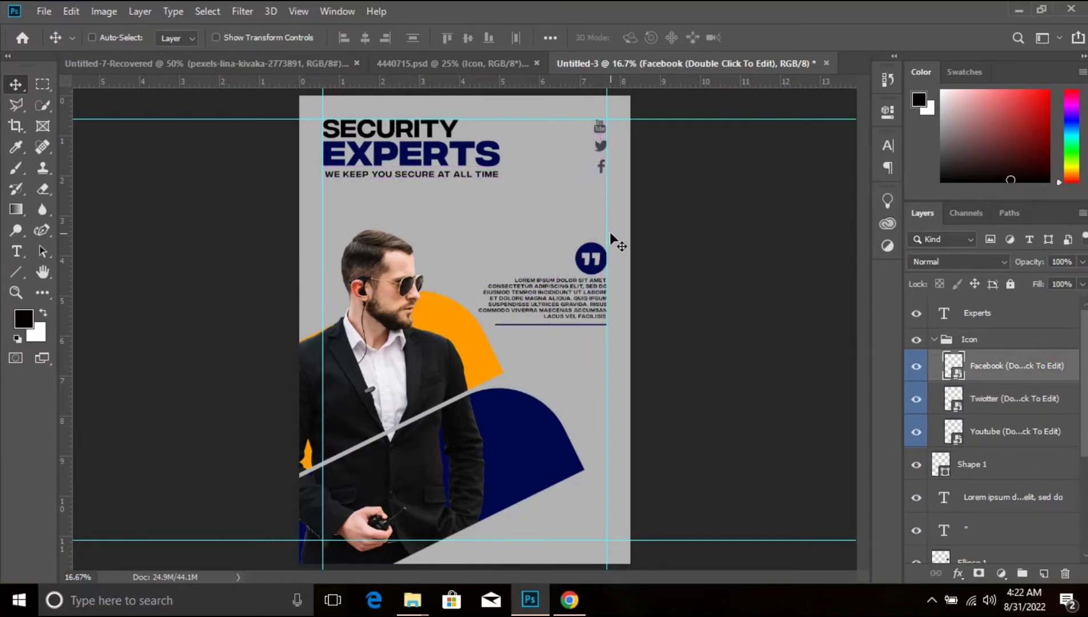
# - Apply a black Color Overlay at 100% opacity to the Icon group
pyautogui.click(935, 340)
pyautogui.click(960, 574)
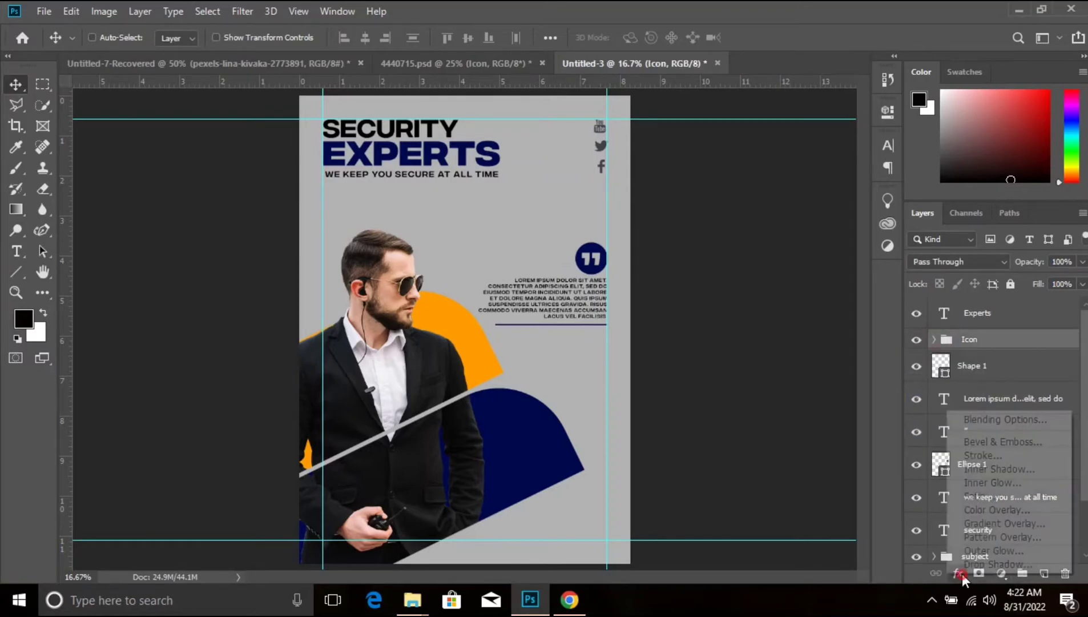
pyautogui.click(994, 509)
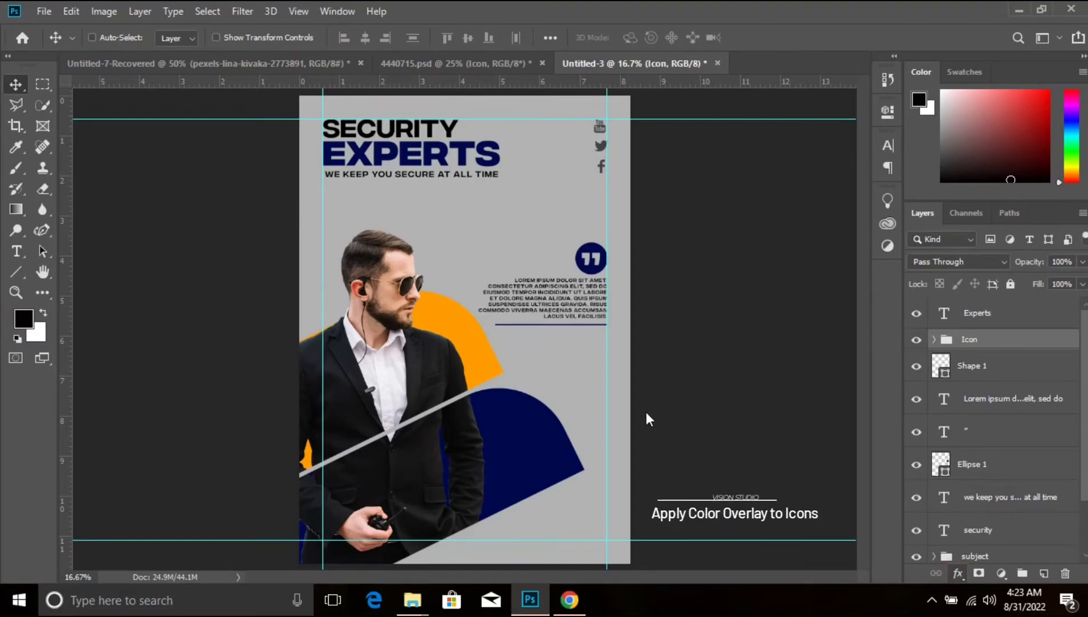
pyautogui.press('h')
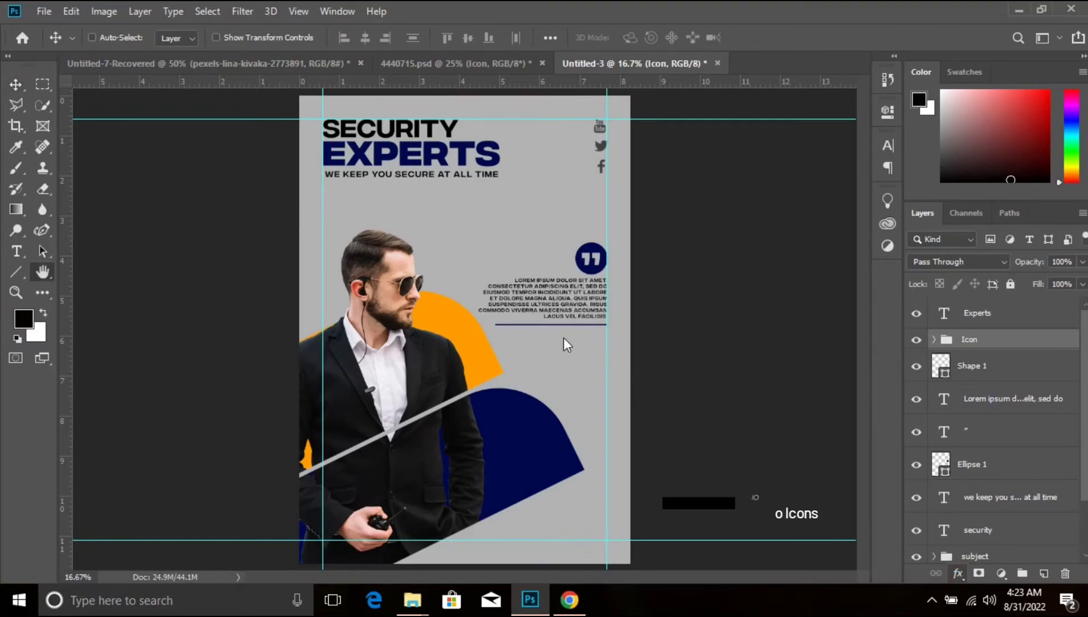
pyautogui.click(960, 567)
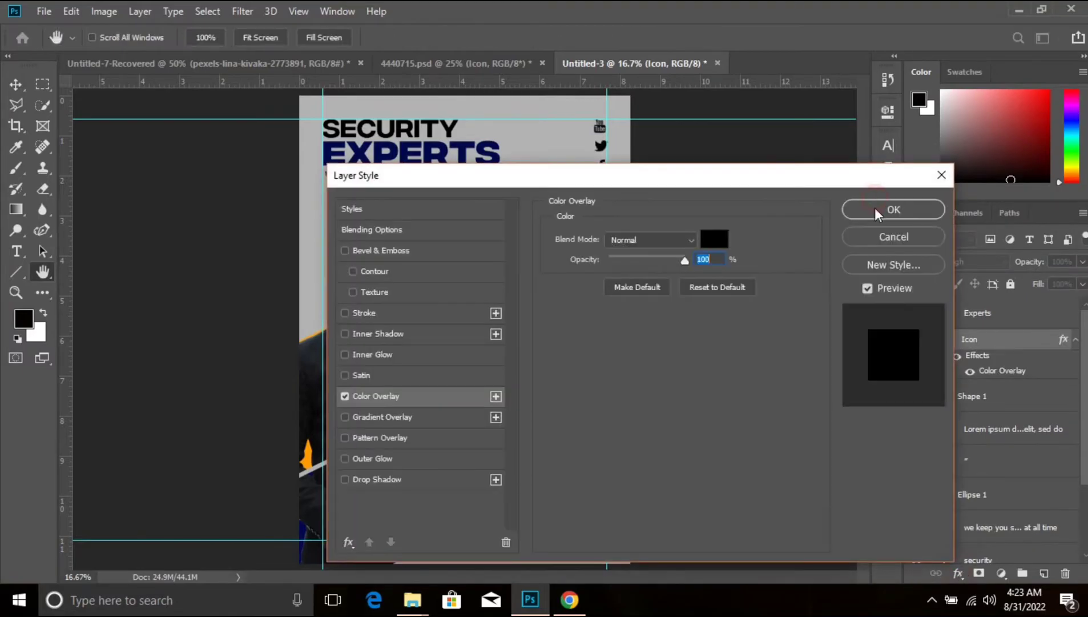
pyautogui.click(868, 215)
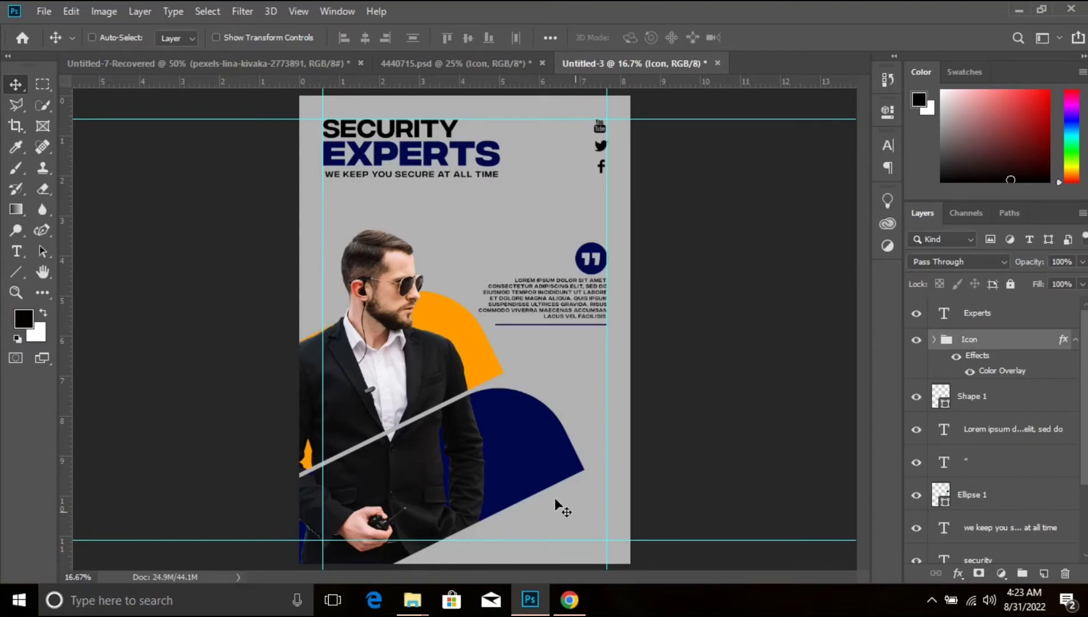
# - Add a quotation mark text layer directly above the Color Fill 1 background and enlarge it to about 376 pt
pyautogui.scroll(-3, 993, 428)
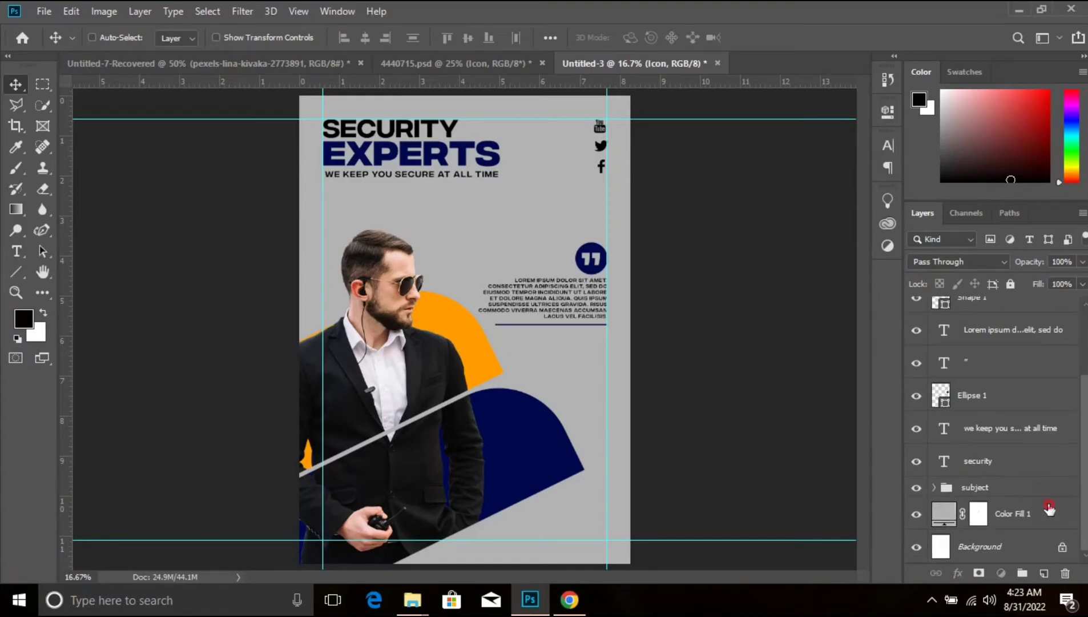
pyautogui.click(1051, 509)
pyautogui.click(16, 251)
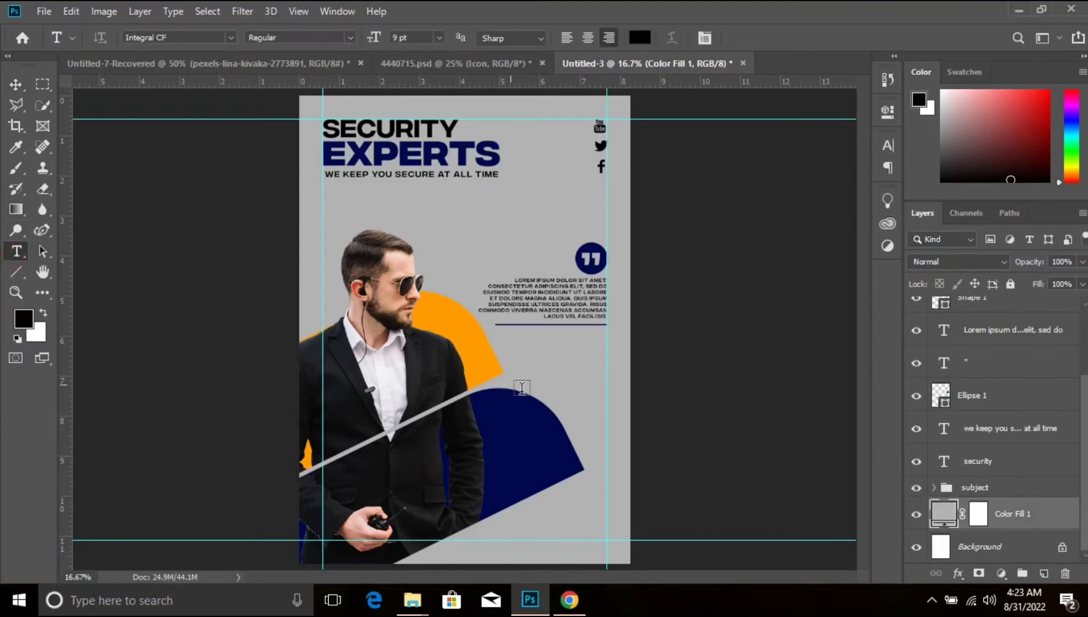
pyautogui.click(530, 370)
pyautogui.press('BackSpace')
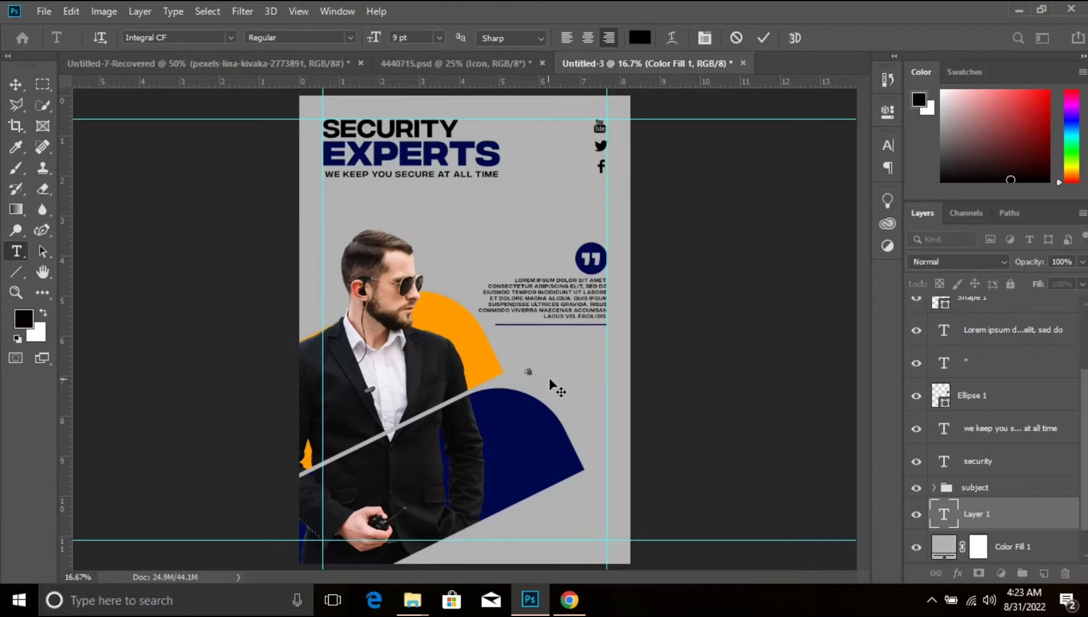
pyautogui.click(1013, 512)
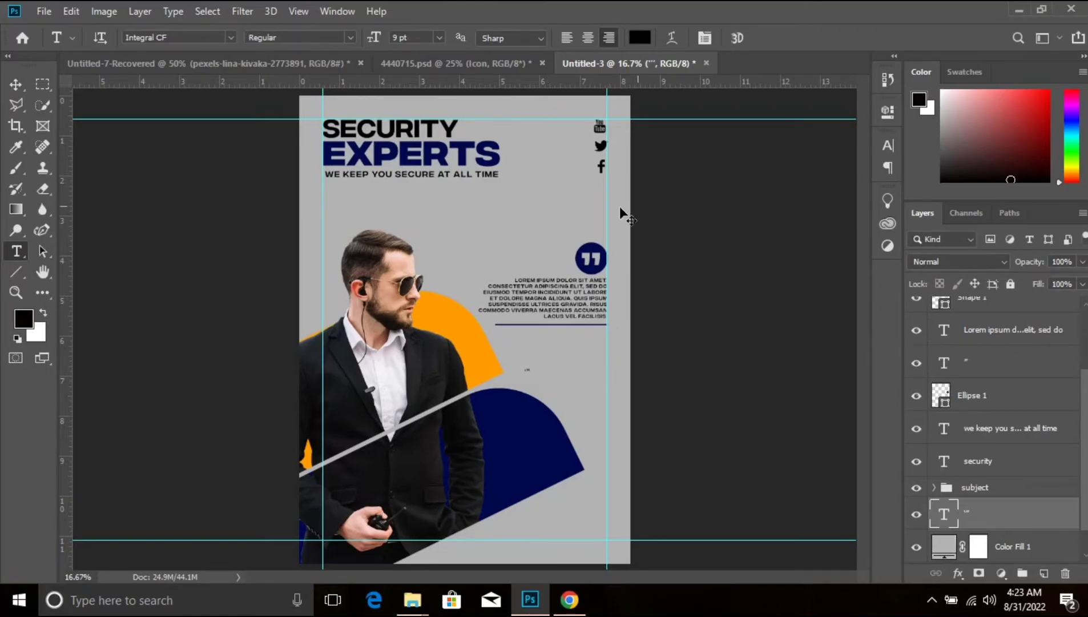
pyautogui.hotkey('ctrl', 't')
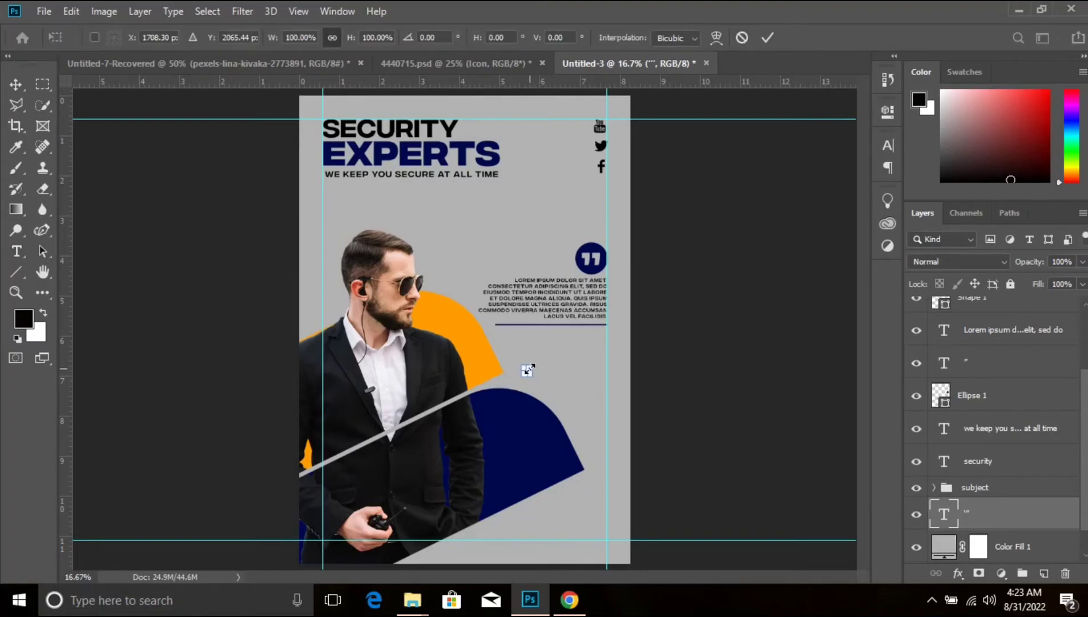
pyautogui.press('Escape')
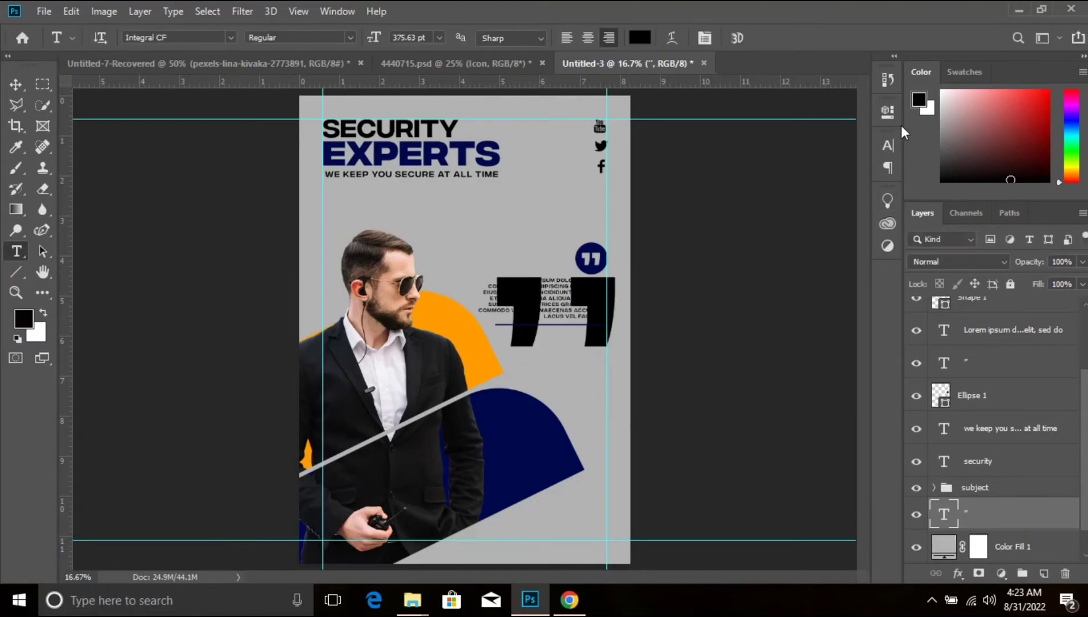
# - Set the large quotation mark's tracking to 0 and its text colour to grey 9f9f9f
pyautogui.click(886, 144)
pyautogui.click(834, 201)
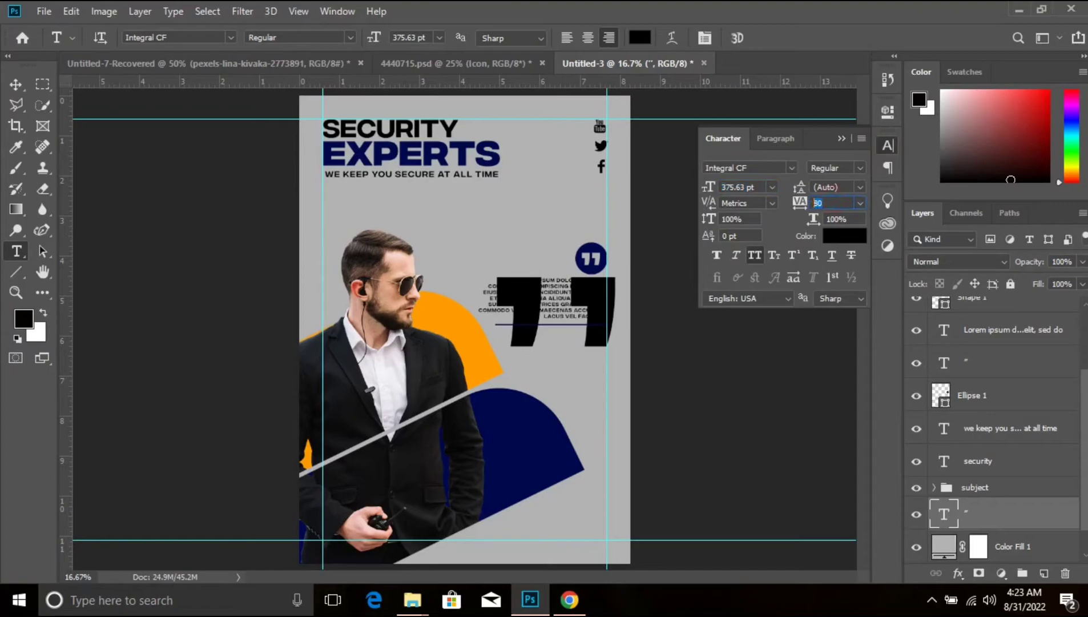
pyautogui.press('Return')
pyautogui.click(845, 235)
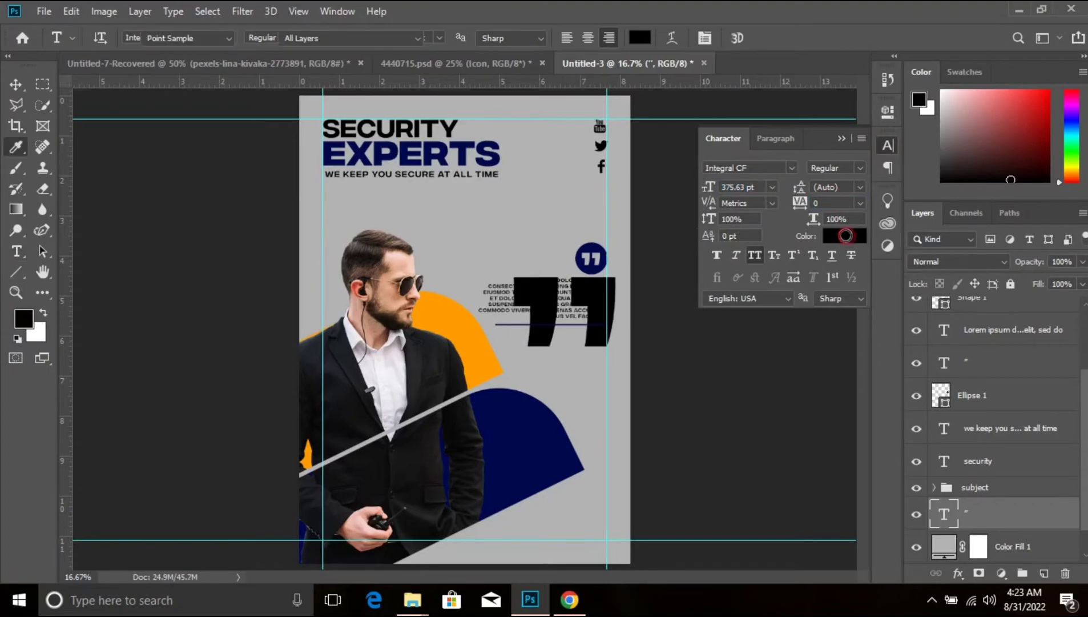
pyautogui.moveTo(652, 262); pyautogui.dragTo(640, 263)
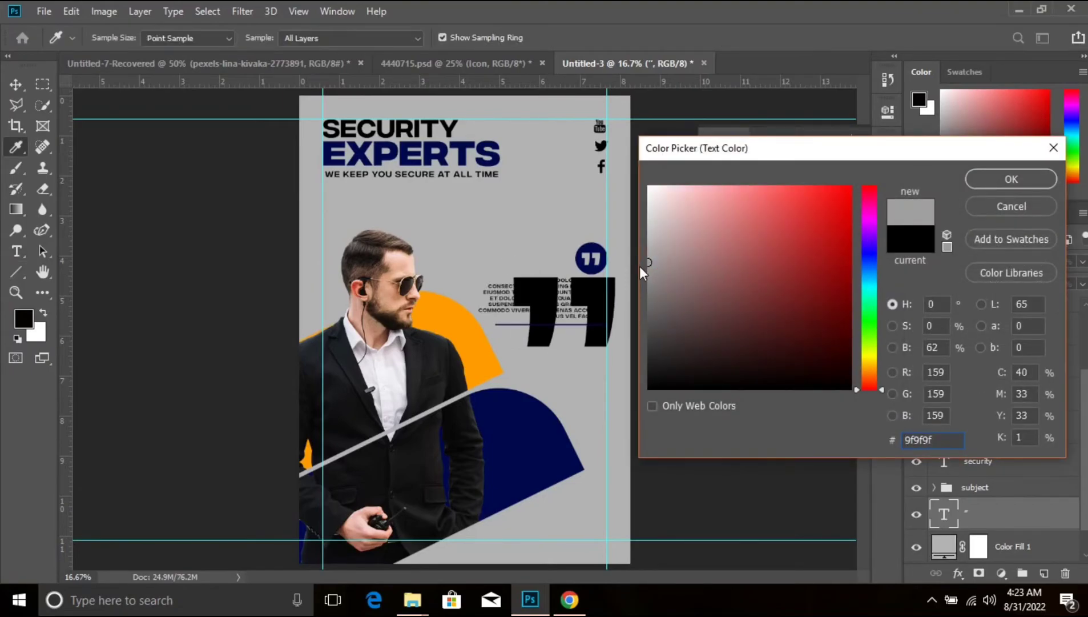
pyautogui.click(1049, 185)
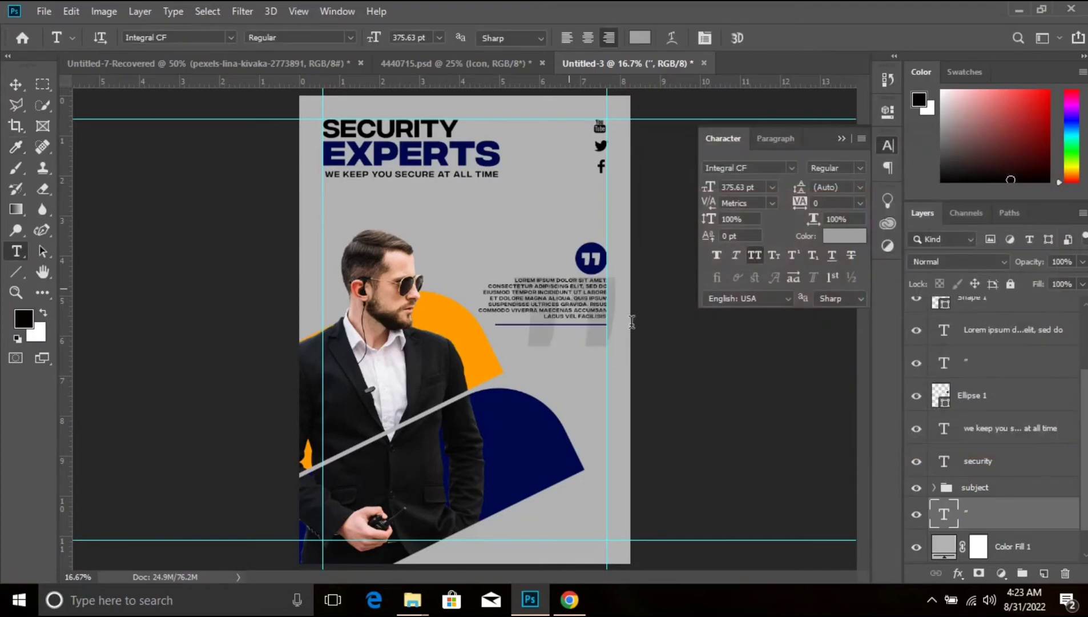
# - Scale the grey quotation mark to about 229% and position it behind the man's head and the paragraph
pyautogui.click(16, 84)
pyautogui.hotkey('ctrl', 't')
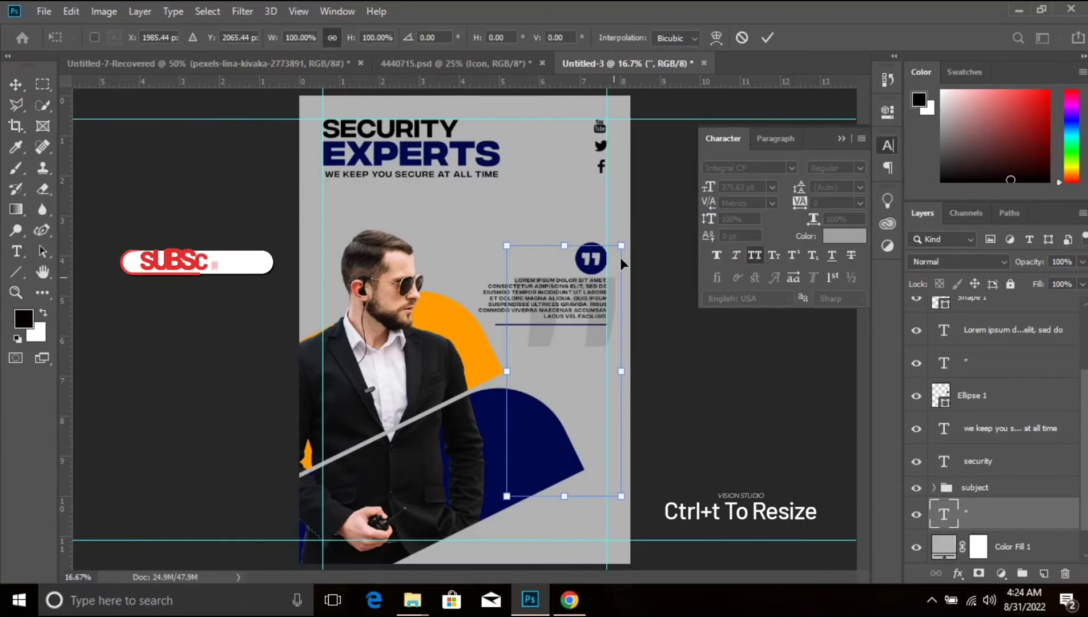
pyautogui.moveTo(620, 245); pyautogui.dragTo(755, 101)
pyautogui.moveTo(597, 181); pyautogui.dragTo(530, 244)
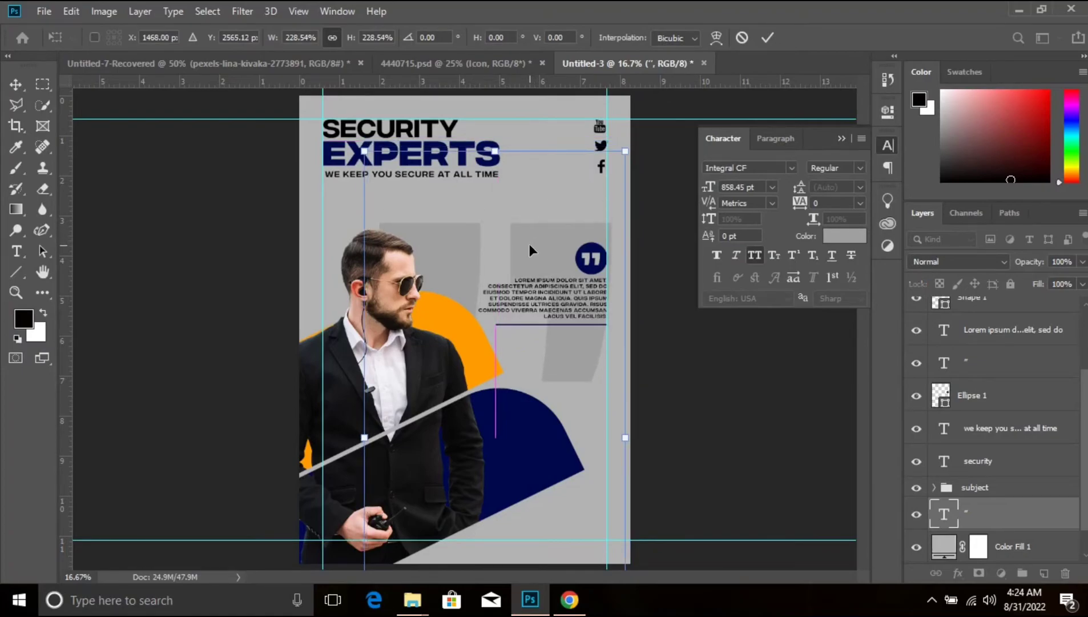
pyautogui.press('Return')
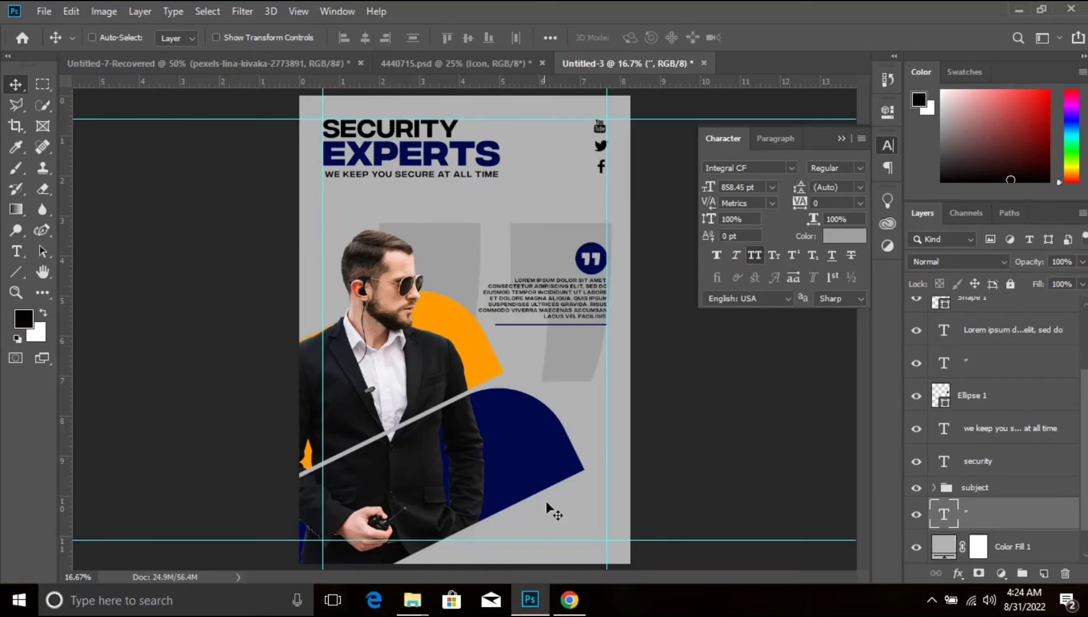
pyautogui.click(843, 140)
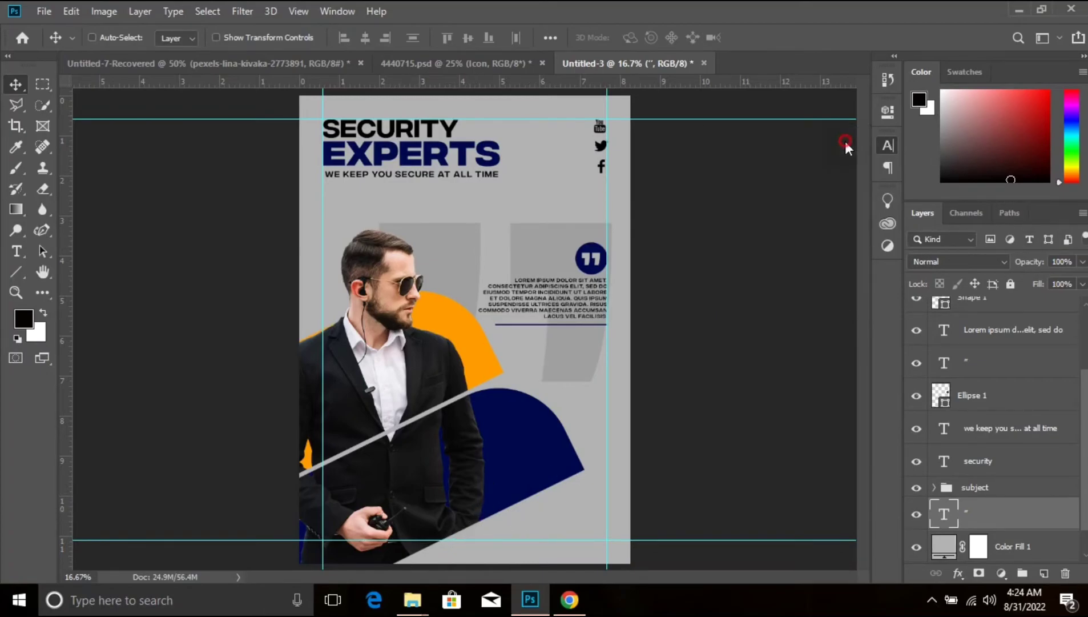
pyautogui.hotkey('ctrl', ';')
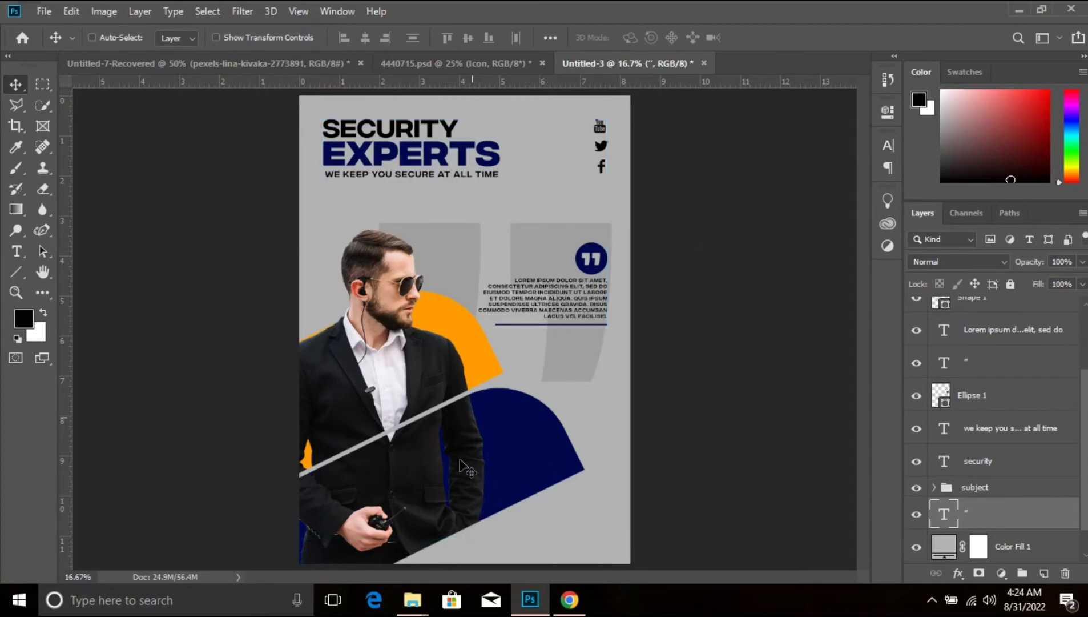
pyautogui.hotkey('ctrl', ';')
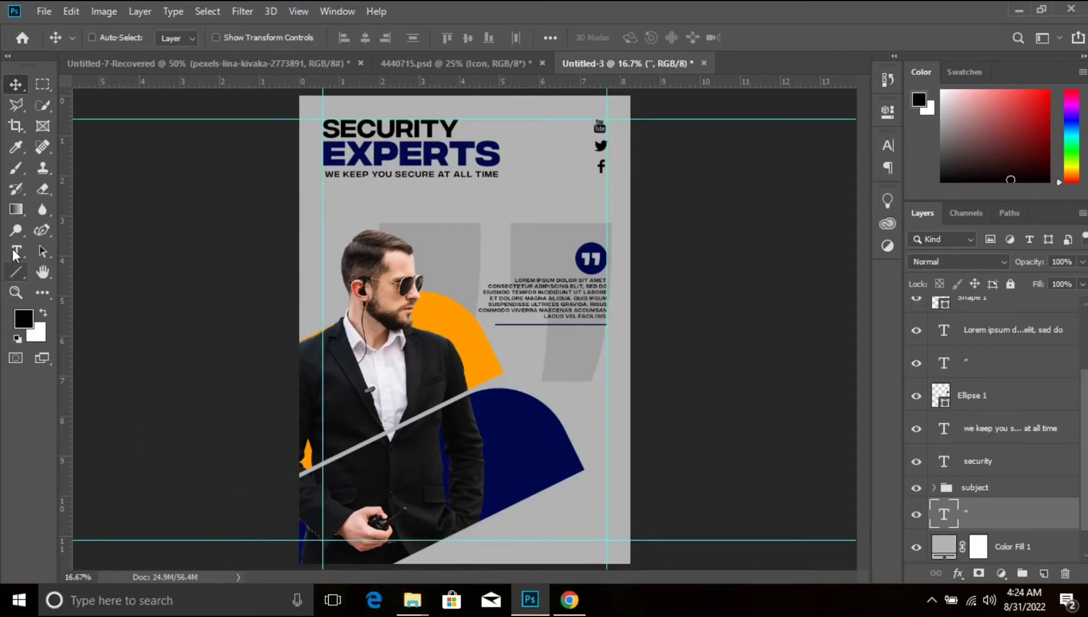
# - Hide the large grey quotation mark layer and add a phone number text line below the dark blue shape
pyautogui.click(16, 252)
pyautogui.click(968, 540)
pyautogui.doubleClick(944, 515)
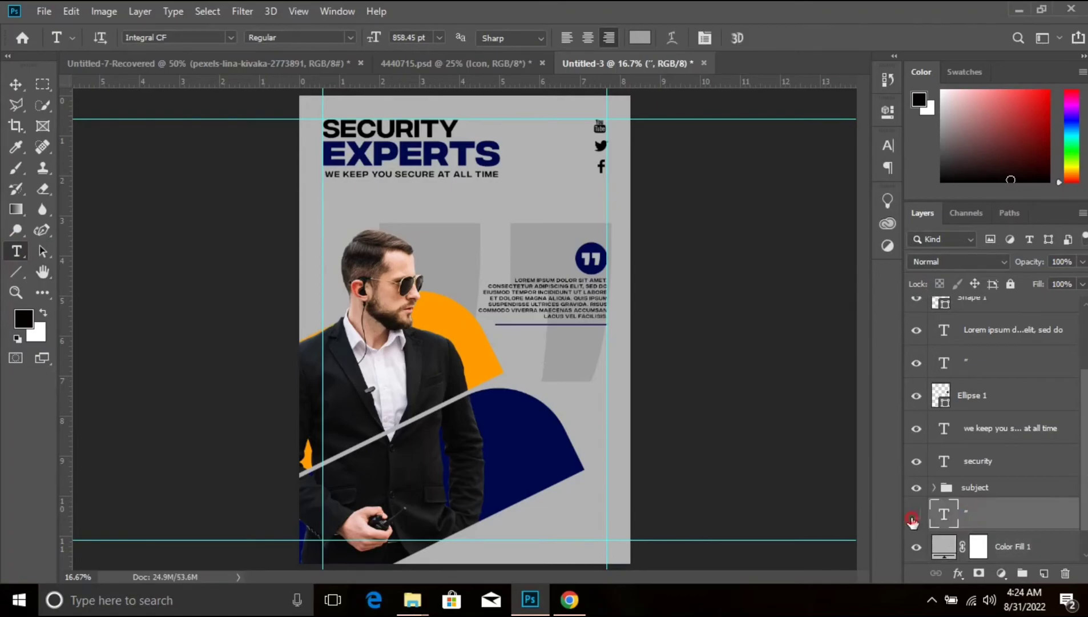
pyautogui.click(524, 528)
pyautogui.press('BackSpace')
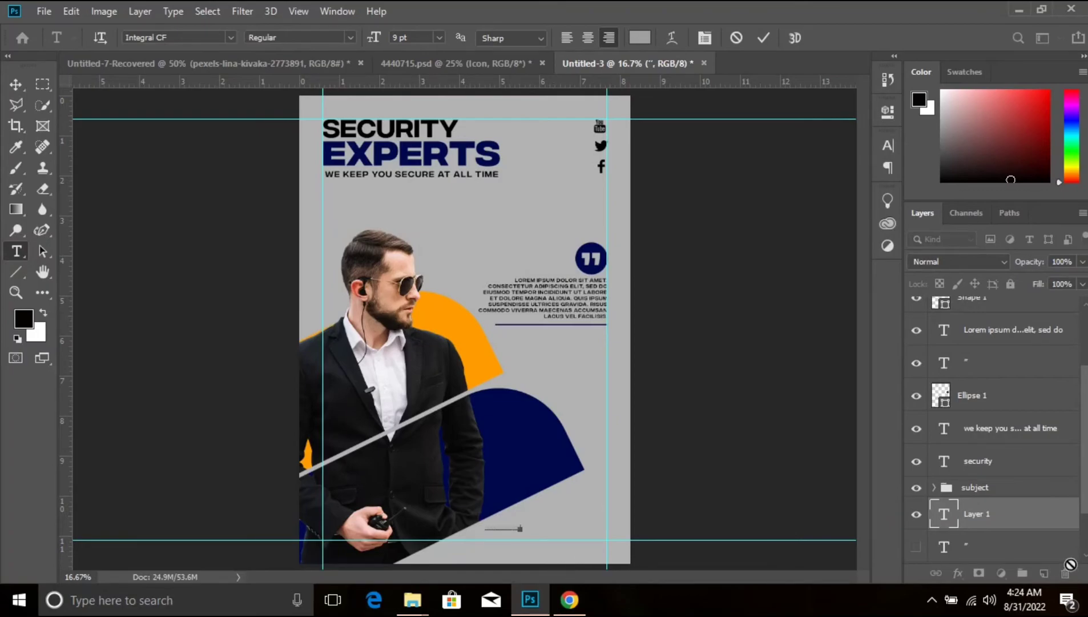
pyautogui.click(1036, 528)
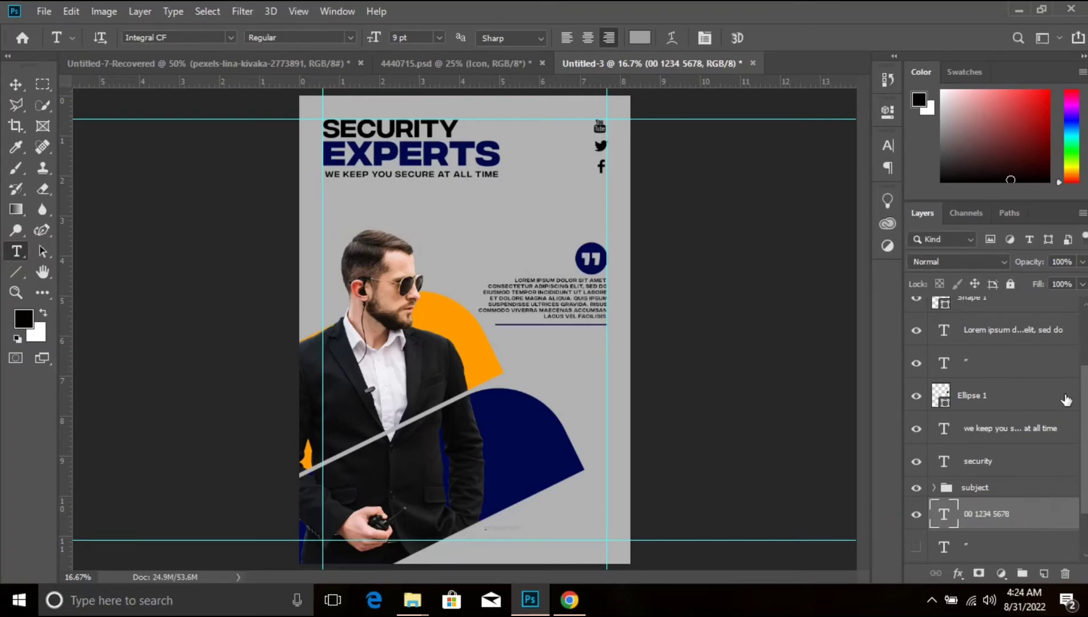
# - Colour the phone number text black, set its font size to 26 pt and its tracking to 100
pyautogui.click(888, 145)
pyautogui.click(837, 242)
pyautogui.moveTo(821, 250); pyautogui.dragTo(571, 474)
pyautogui.click(1027, 184)
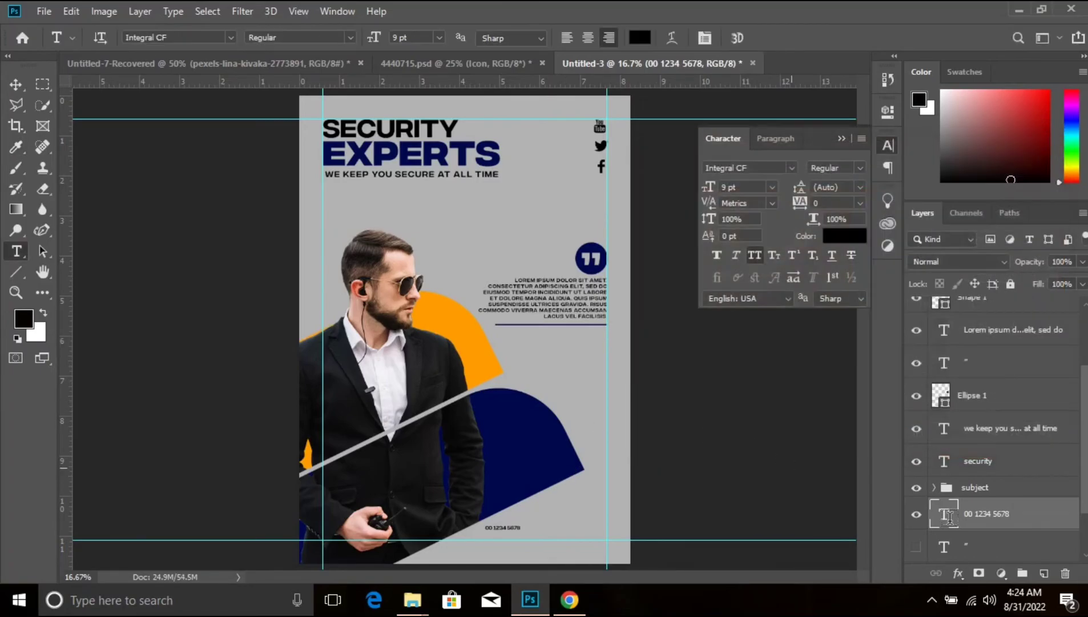
pyautogui.moveTo(704, 187); pyautogui.dragTo(720, 183)
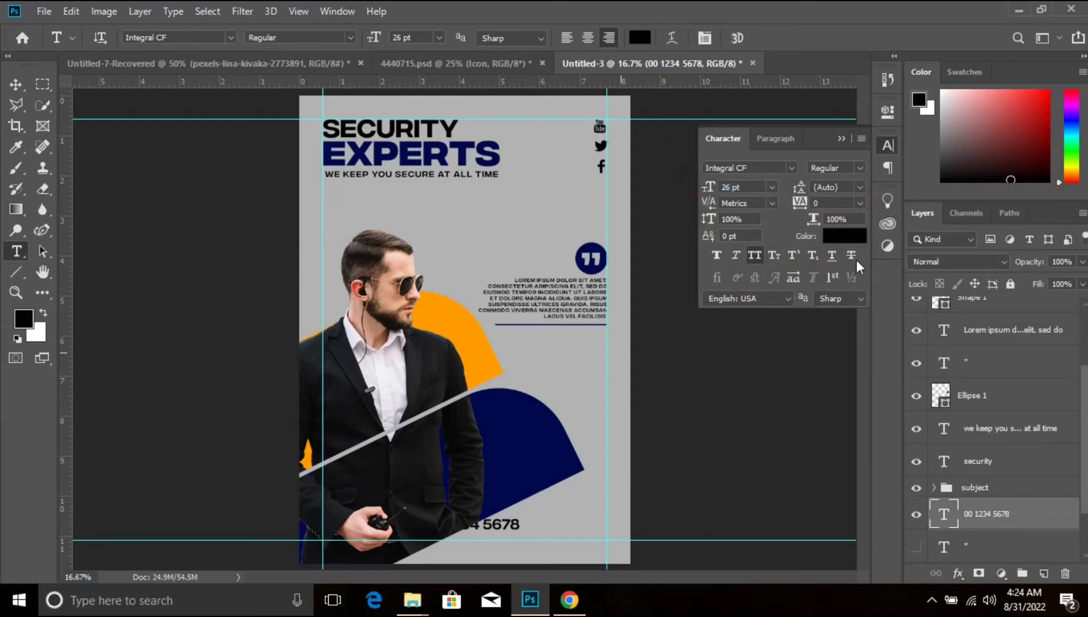
pyautogui.moveTo(796, 206); pyautogui.dragTo(825, 204)
pyautogui.press('Return')
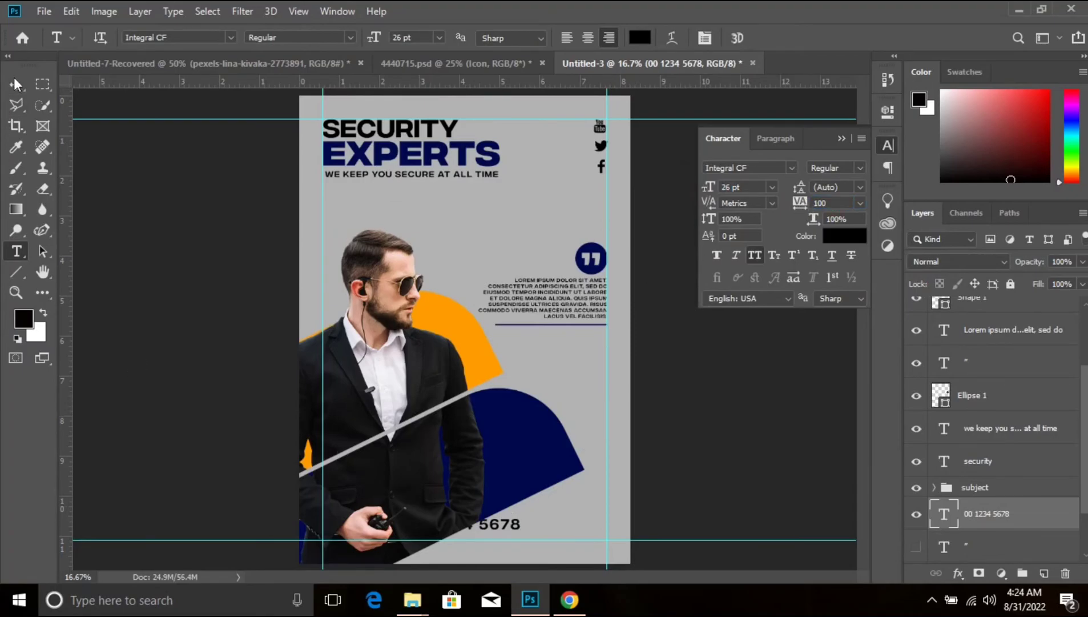
# - Reduce the phone number text to 15 pt and position it against the right margin guide, below the dark blue shape
pyautogui.click(15, 83)
pyautogui.moveTo(496, 524); pyautogui.dragTo(556, 536)
pyautogui.moveTo(708, 187); pyautogui.dragTo(691, 186)
pyautogui.moveTo(551, 546); pyautogui.dragTo(576, 518)
pyautogui.hotkey('shift', 'Down')
pyautogui.hotkey('shift', 'Down')
pyautogui.hotkey('shift', 'Down')
pyautogui.hotkey('shift', 'Down')
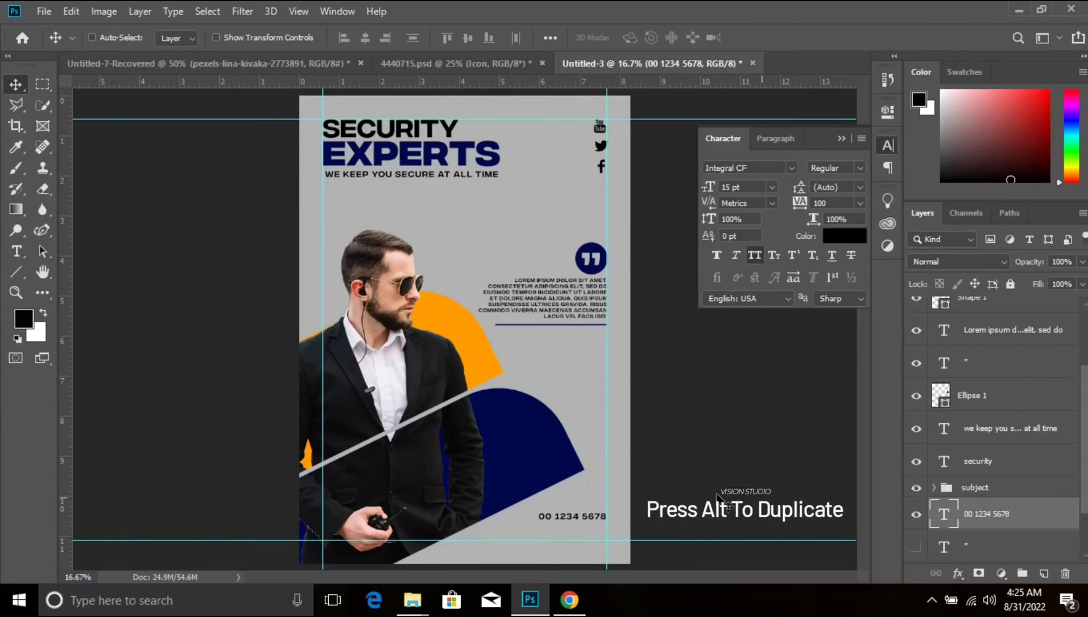
pyautogui.moveTo(568, 520); pyautogui.dragTo(568, 534)
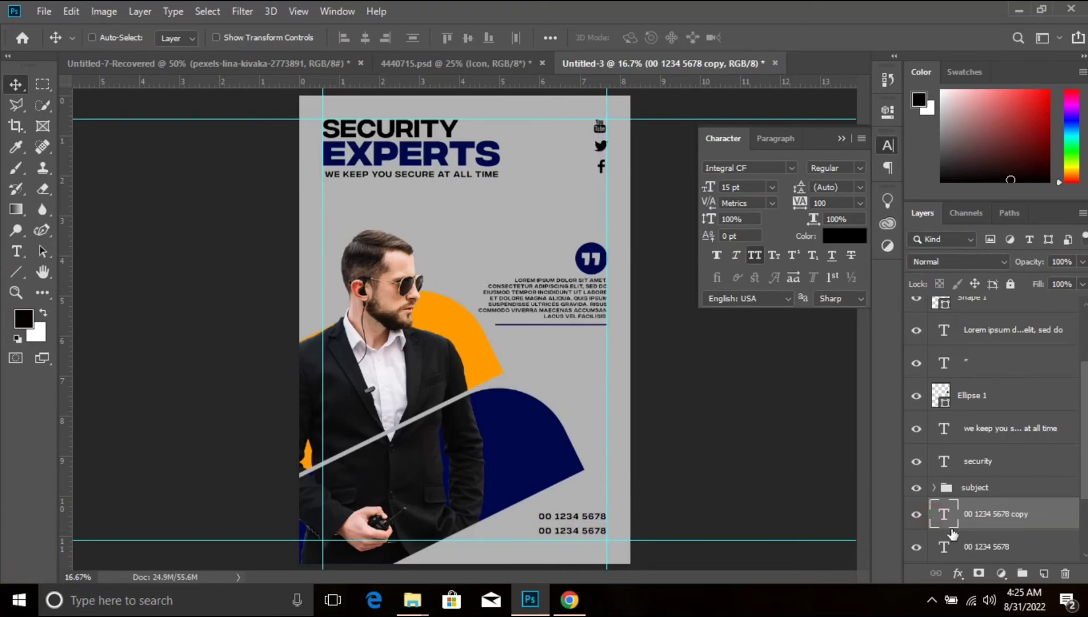
pyautogui.doubleClick(948, 517)
pyautogui.write('www.webs')
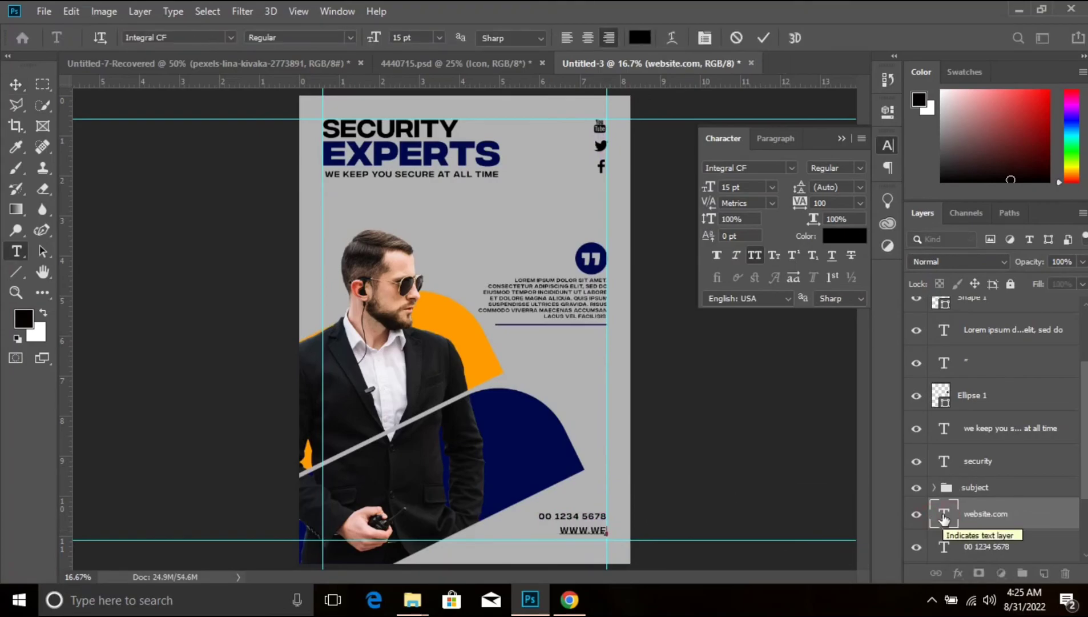
pyautogui.write('ite.com')
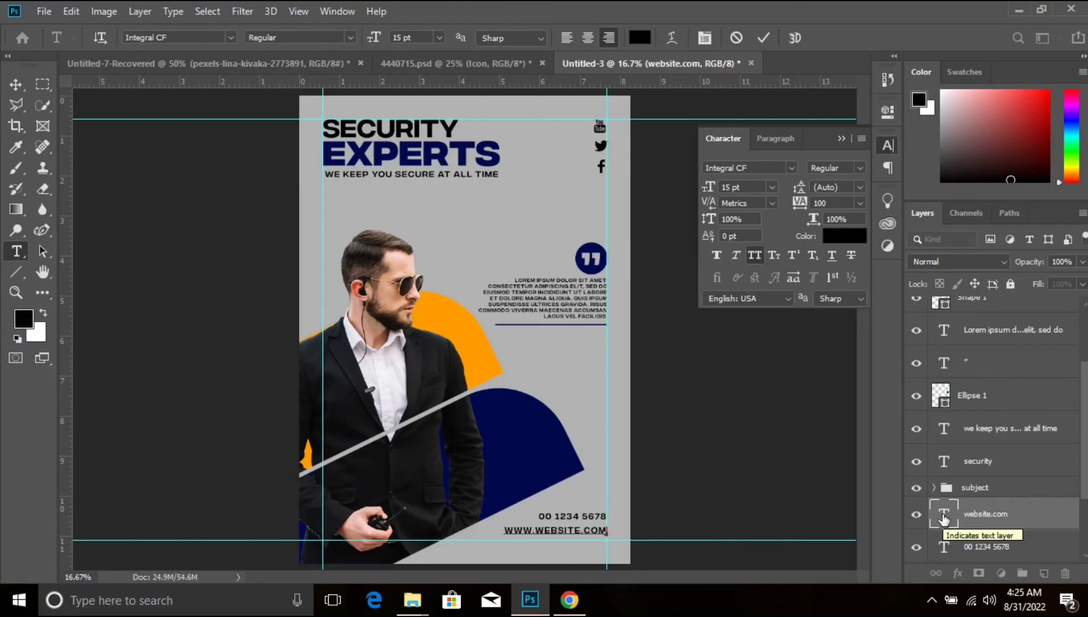
pyautogui.hotkey('ctrl', 'Return')
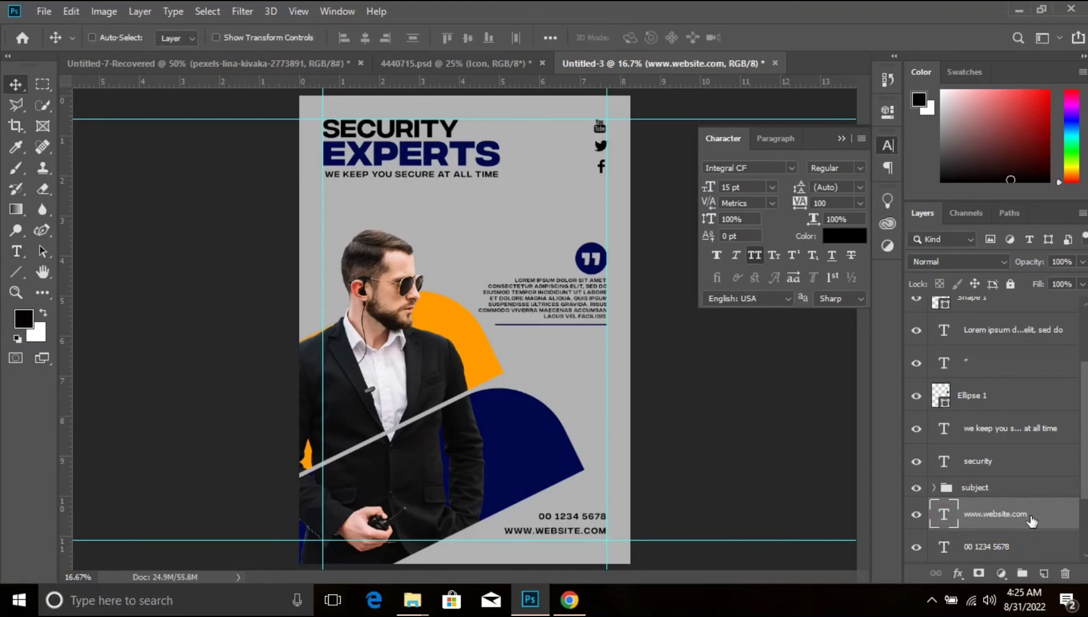
# - Nudge the website line down onto the bottom margin guide and the phone number line down to sit just above it
pyautogui.hotkey('shift', 'Down')
pyautogui.hotkey('shift', 'Down')
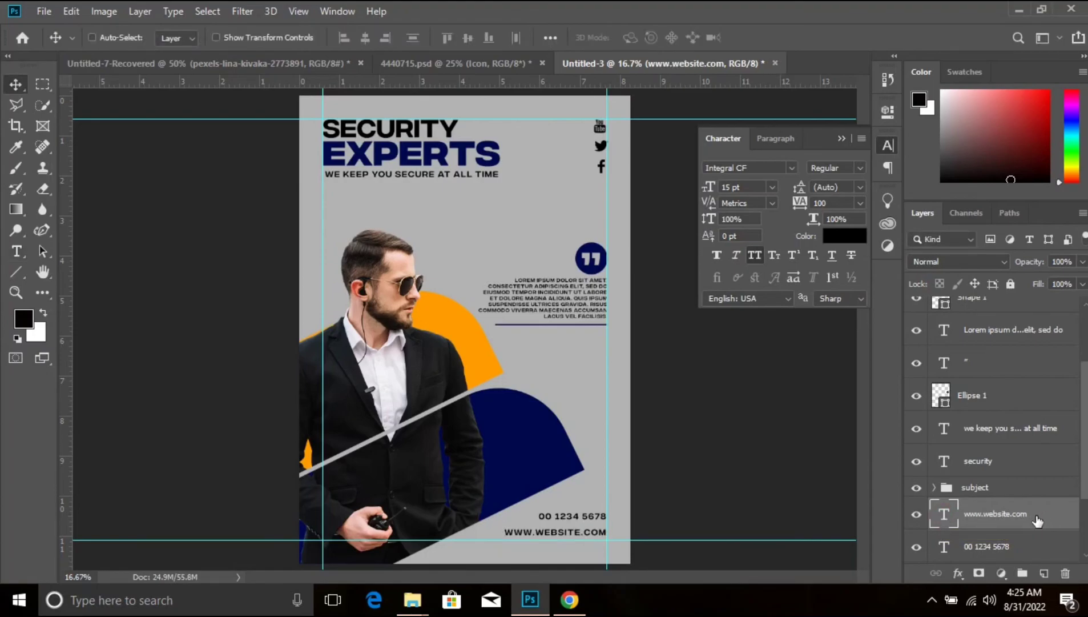
pyautogui.hotkey('shift', 'Down')
pyautogui.hotkey('shift', 'Down')
pyautogui.hotkey('shift', 'Down')
pyautogui.hotkey('shift', 'Down')
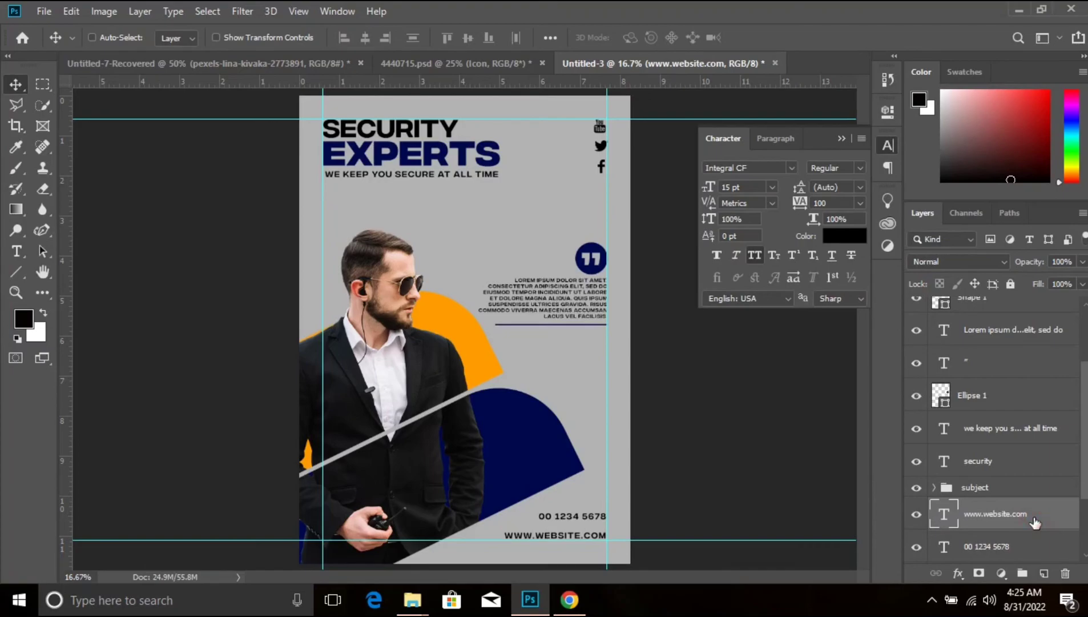
pyautogui.click(1016, 553)
pyautogui.hotkey('shift', 'Down')
pyautogui.hotkey('shift', 'Down')
pyautogui.hotkey('shift', 'Down')
pyautogui.hotkey('shift', 'Down')
pyautogui.hotkey('shift', 'Down')
pyautogui.hotkey('shift', 'Down')
pyautogui.hotkey('shift', 'Down')
pyautogui.hotkey('shift', 'Down')
pyautogui.hotkey('shift', 'Down')
pyautogui.hotkey('shift', 'Down')
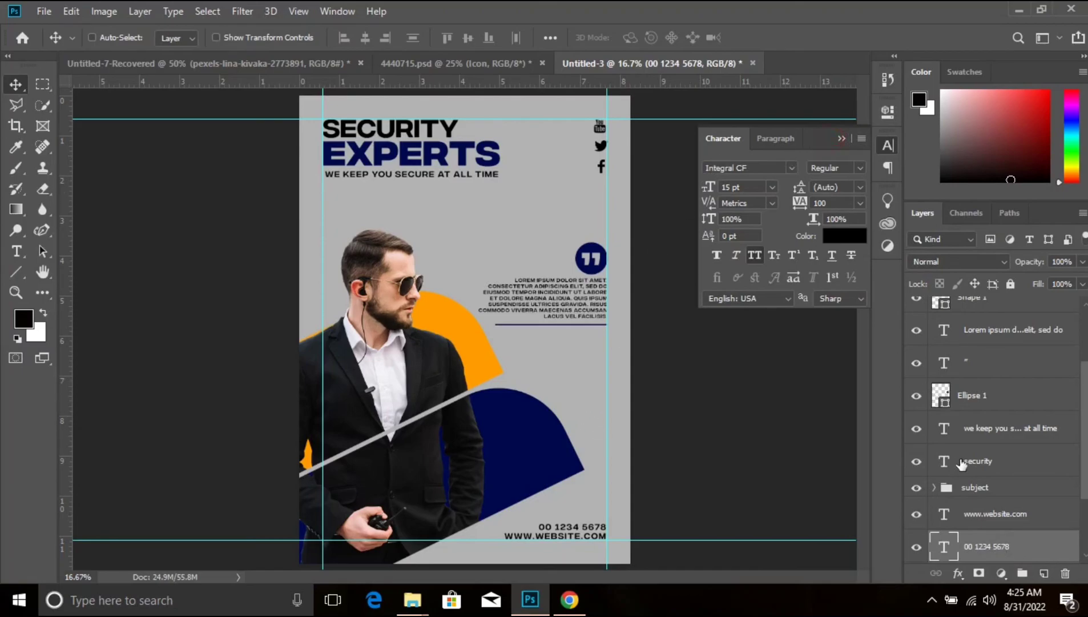
# - Collapse the character settings, show the large grey quotation mark layer again and hide the guides
pyautogui.scroll(-3, 963, 464)
pyautogui.click(842, 139)
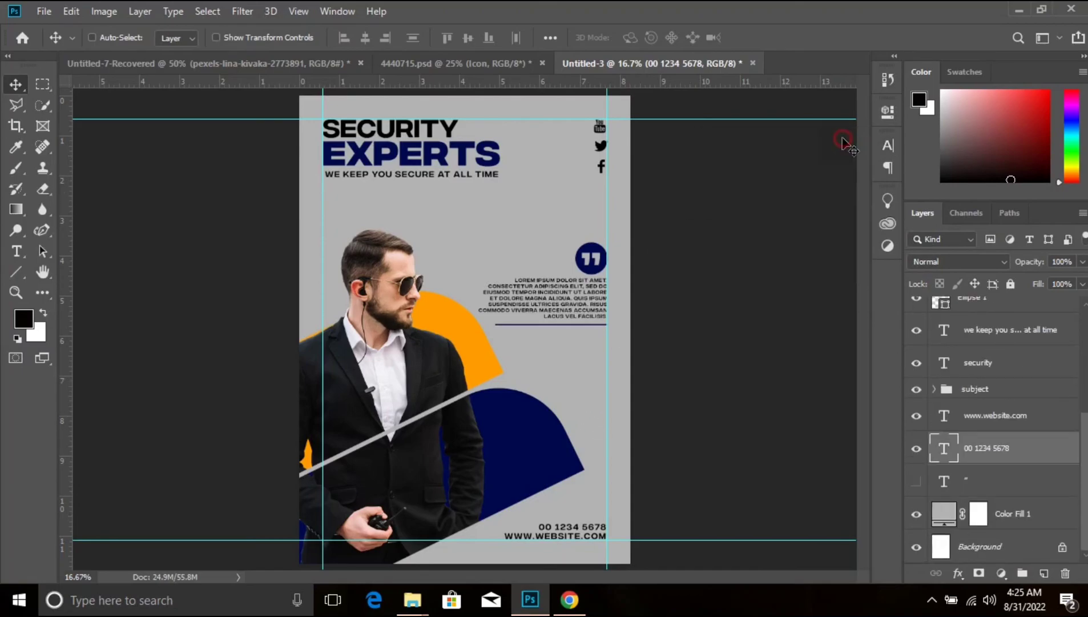
pyautogui.click(915, 482)
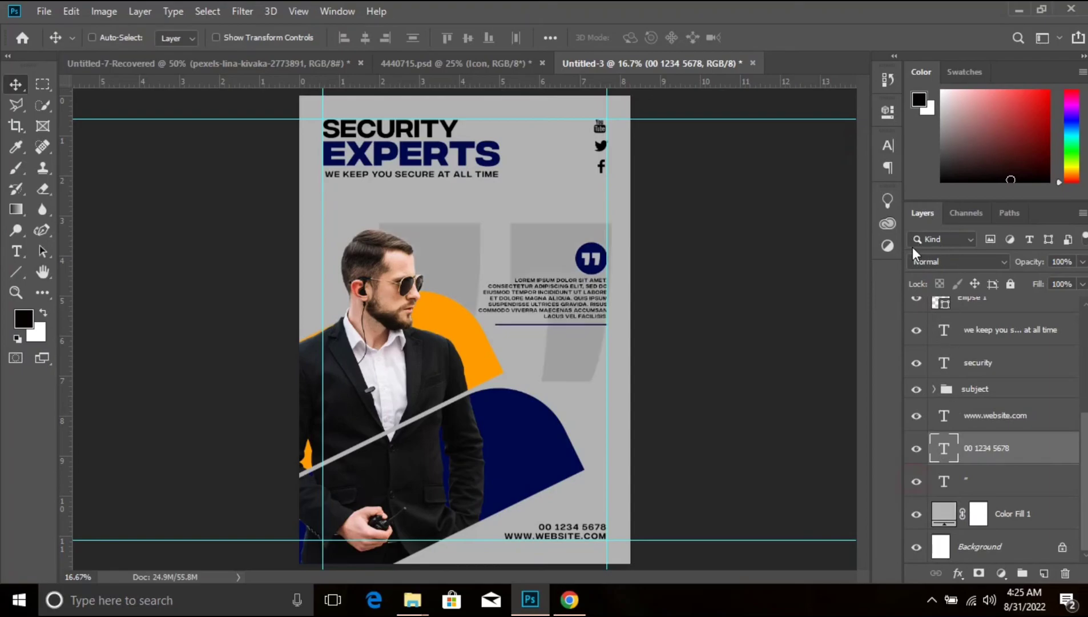
pyautogui.hotkey('ctrl', ';')
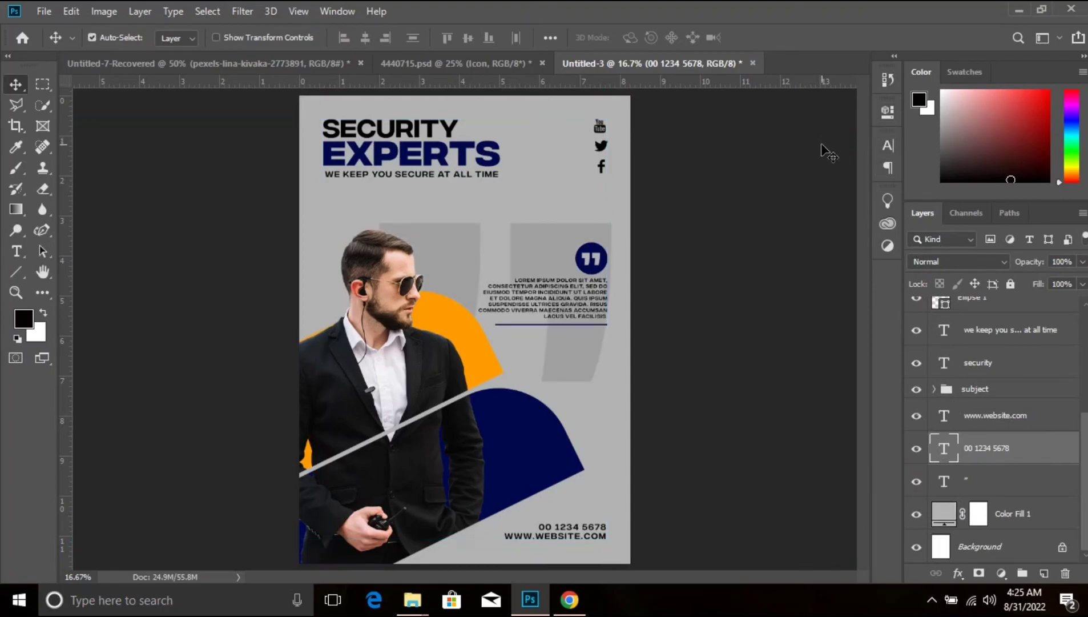